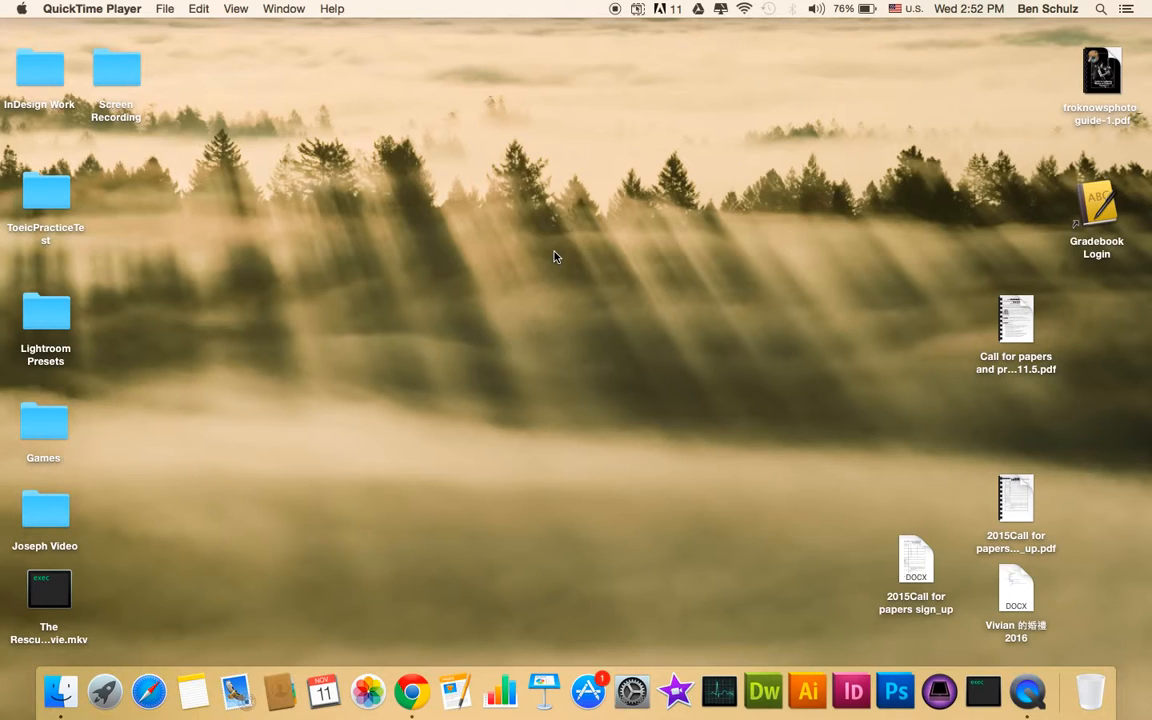
- Switch to the full-screen Chrome space
{"action": "key", "text": "ctrl+Right"}
- Go to goformative.com in a new browser tab
{"action": "key", "text": "super+t"}
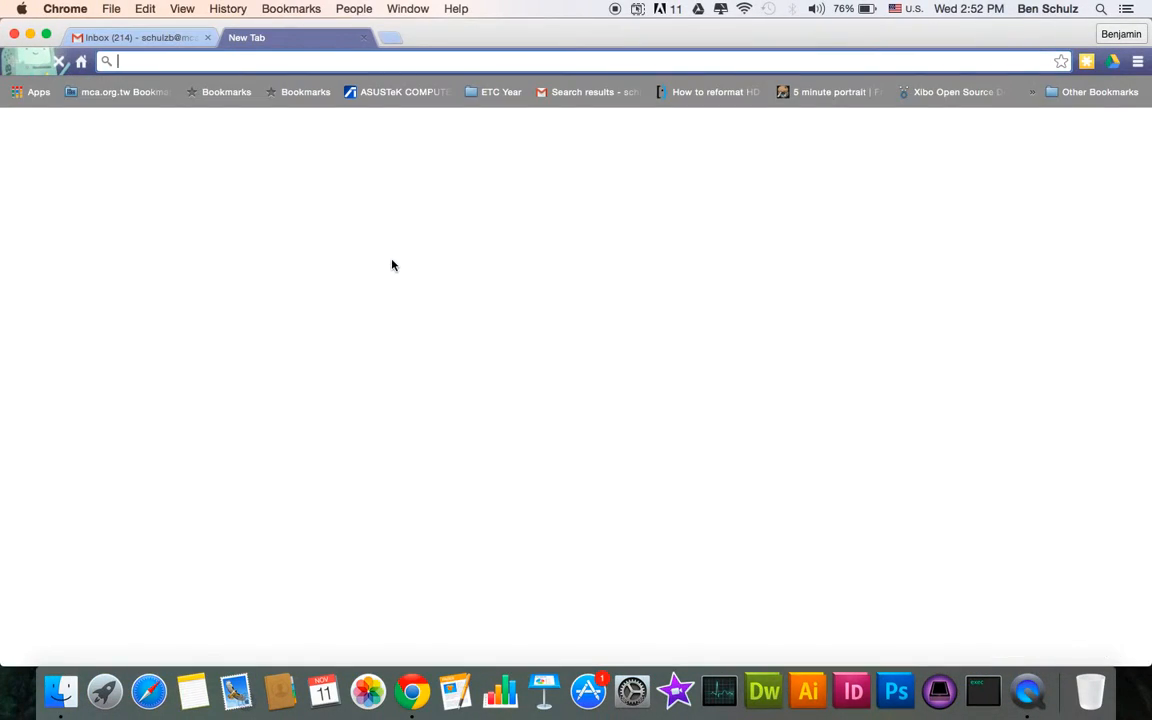
{"action": "type", "text": "goformative.com"}
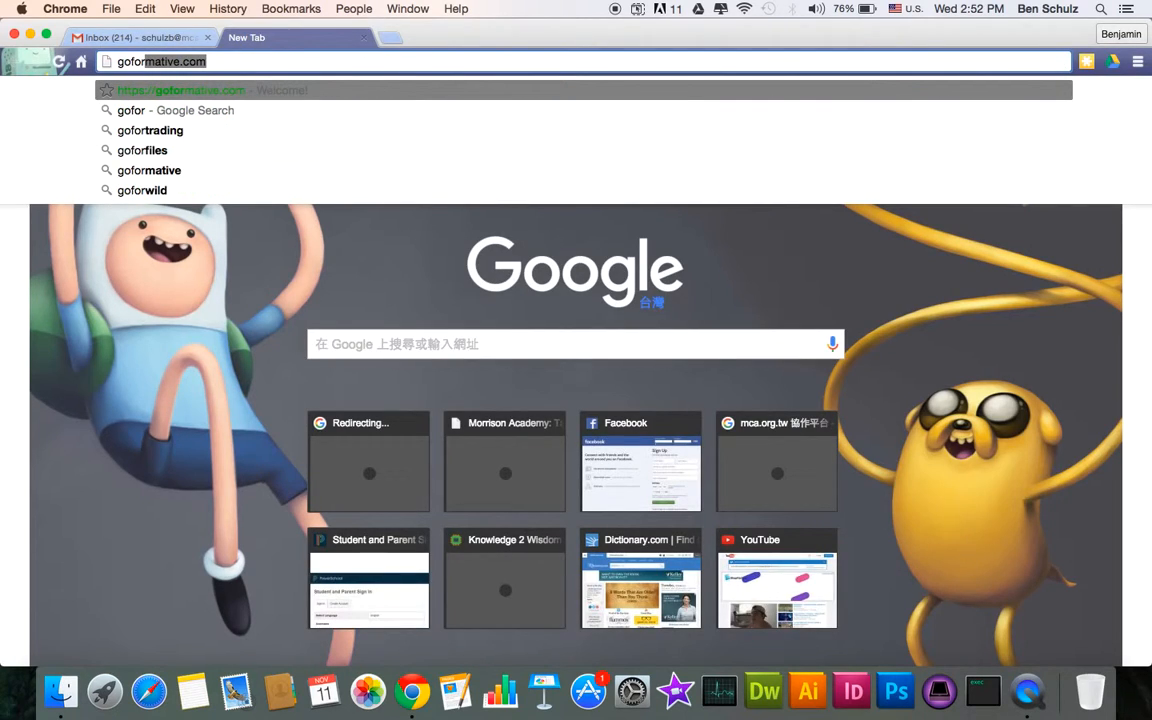
{"action": "key", "text": "Return"}
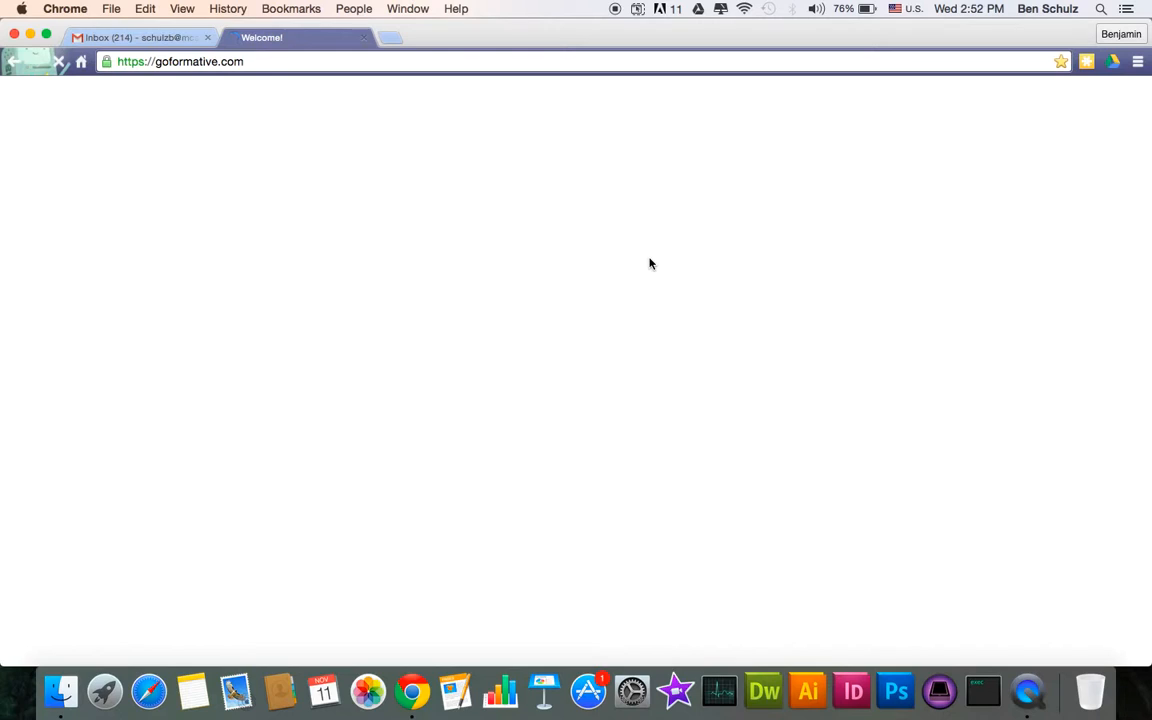
- Log in to Formative with the first Google account
{"action": "left_click", "coordinate": [963, 110]}
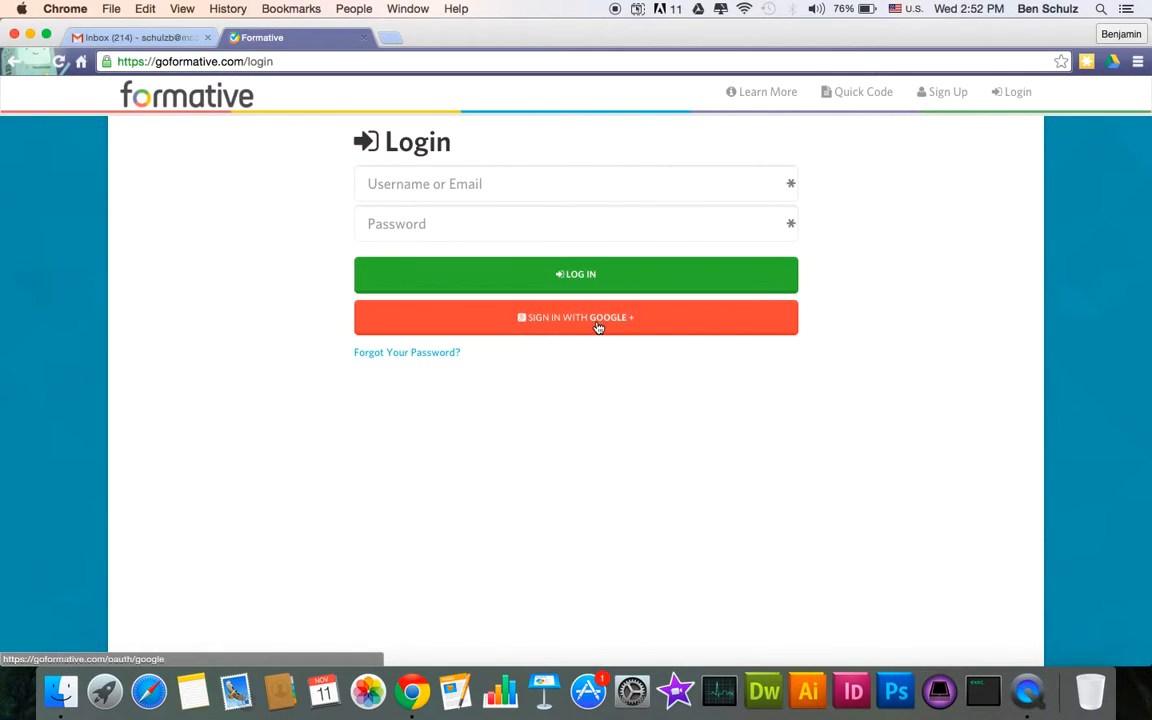
{"action": "left_click", "coordinate": [597, 327]}
{"action": "left_click", "coordinate": [550, 210]}
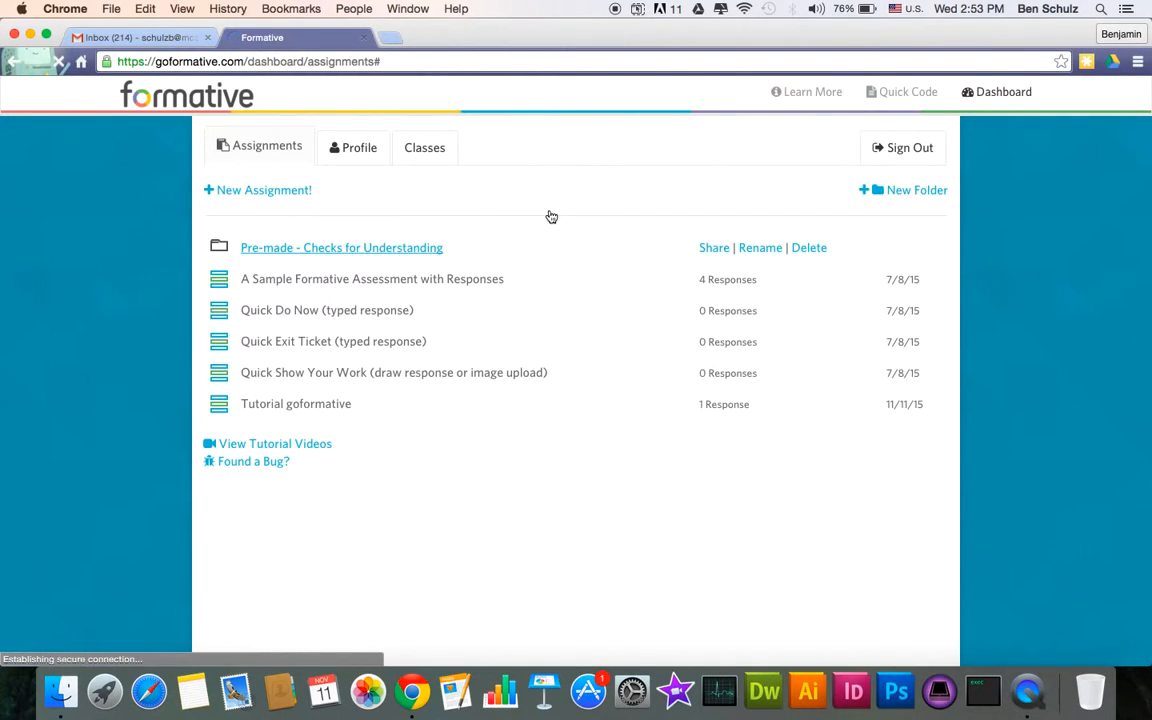
- Create a new assignment and replace its placeholder title with 'Formative Test'
{"action": "left_click", "coordinate": [260, 191]}
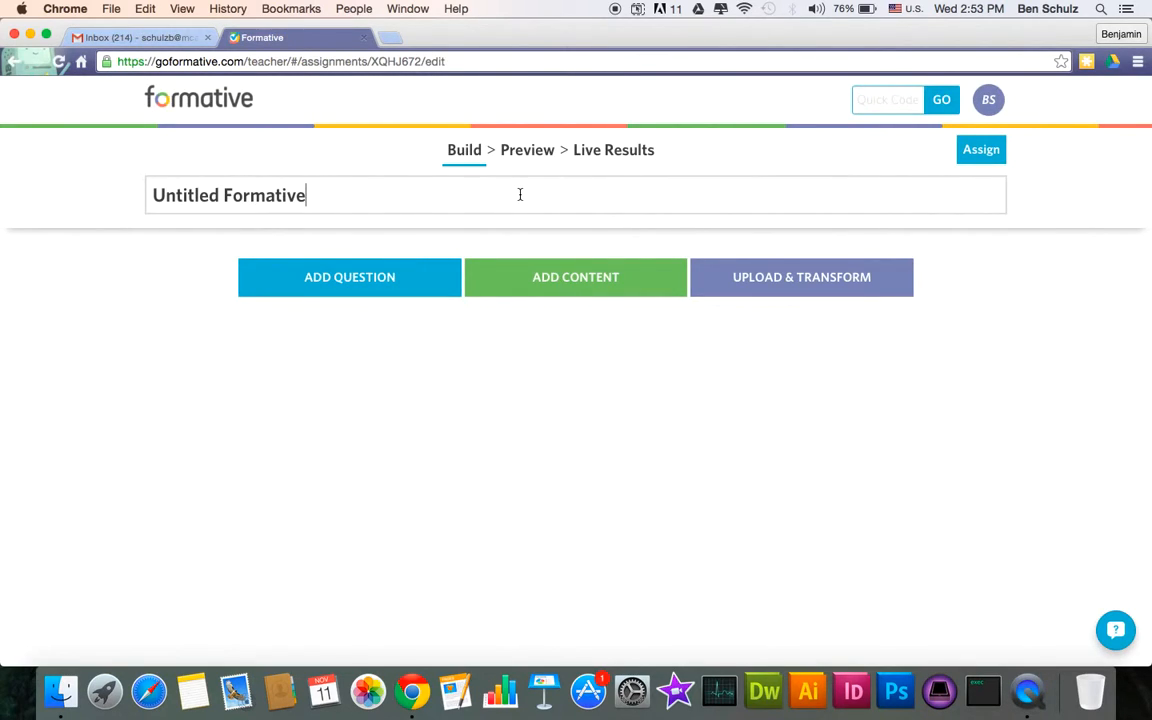
{"action": "key", "text": "super+a"}
{"action": "type", "text": "Fo"}
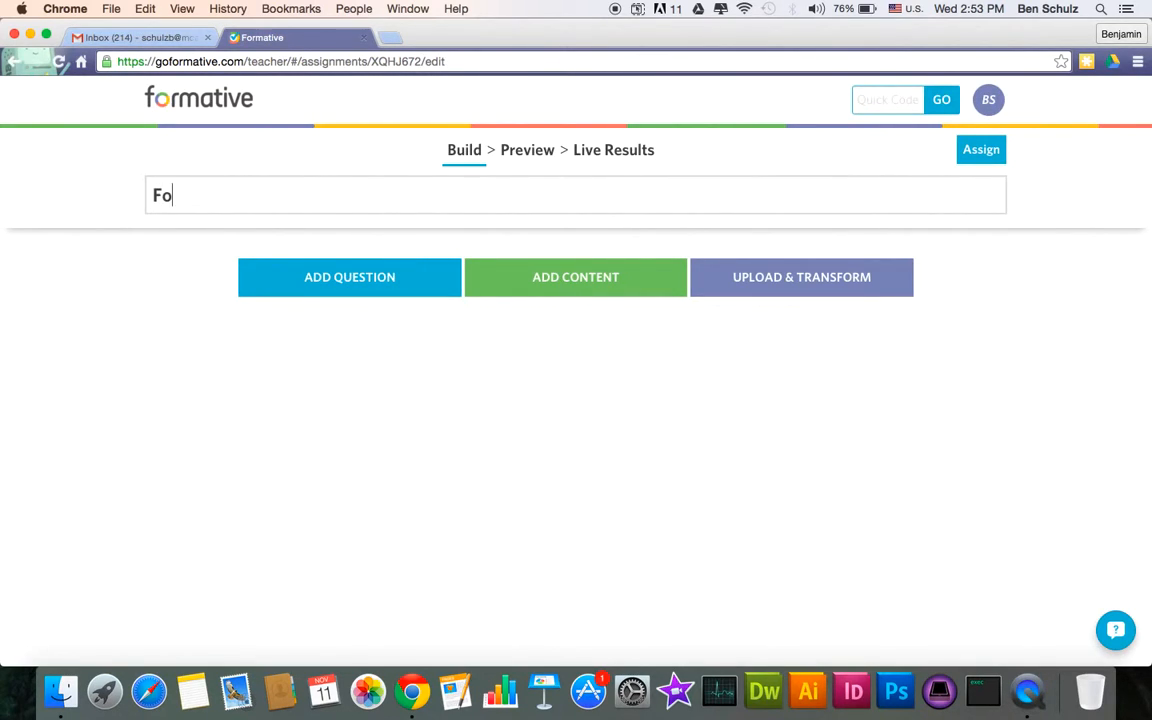
{"action": "type", "text": "rmative Test"}
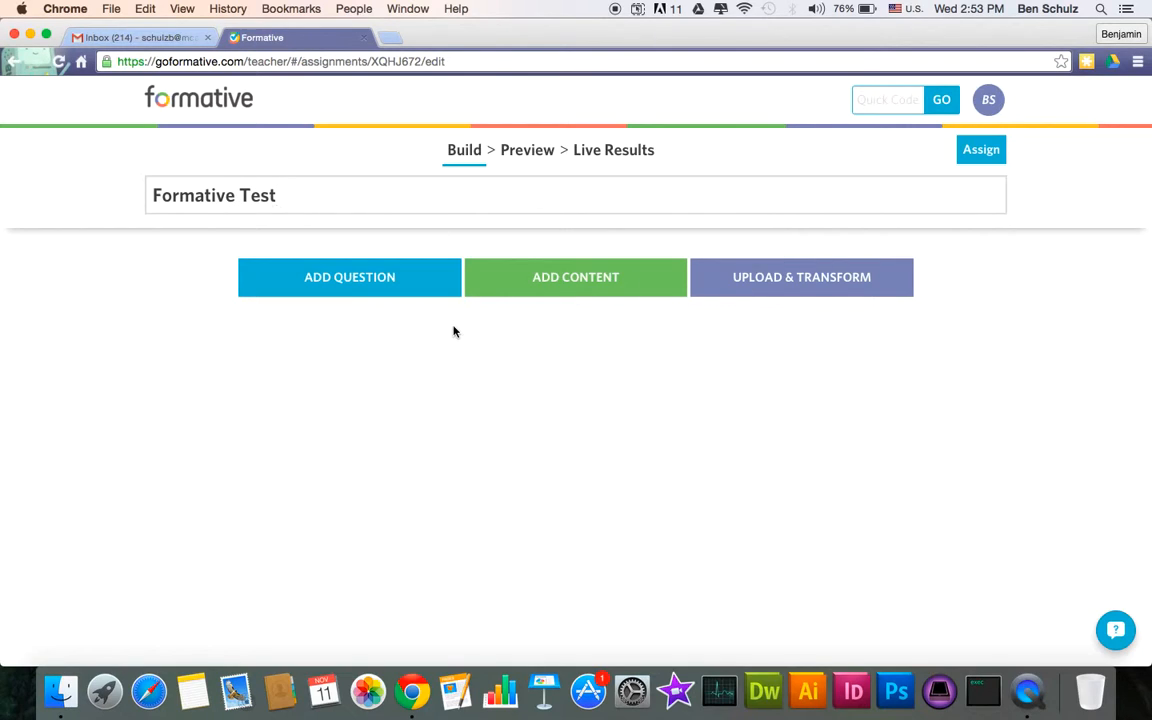
- Add a multiple-choice question asking a person's age
{"action": "left_click", "coordinate": [399, 280]}
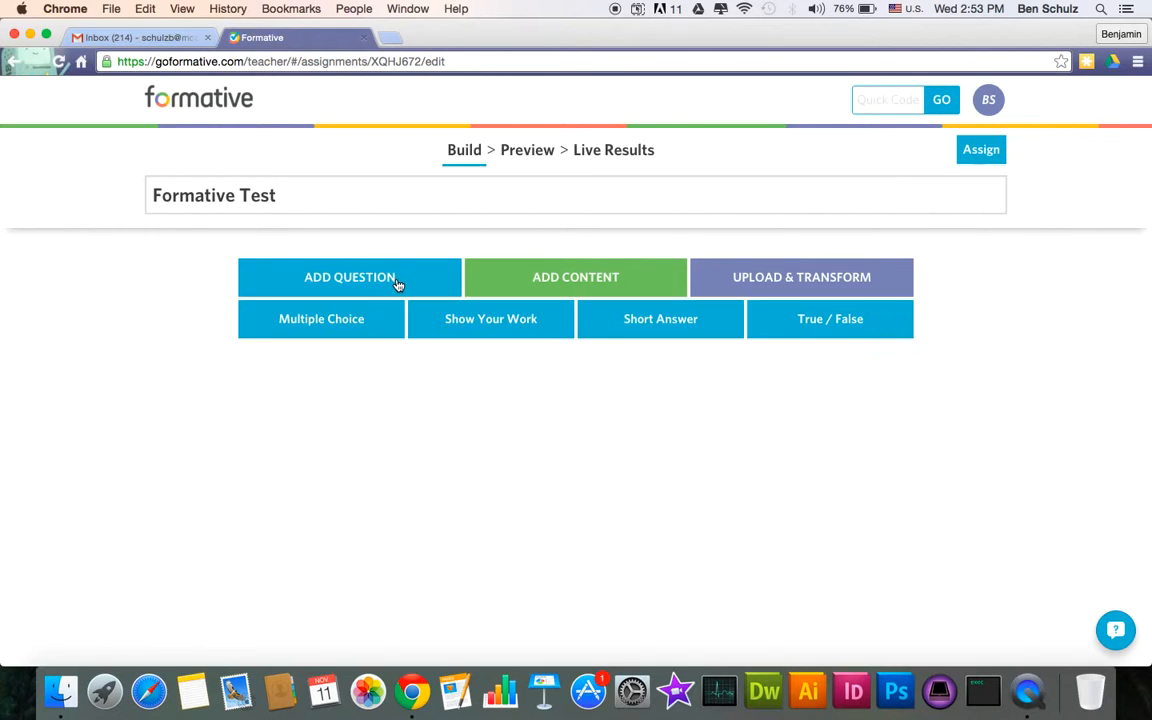
{"action": "left_click", "coordinate": [350, 334]}
{"action": "type", "text": "How old A"}
{"action": "key", "text": "BackSpace"}
{"action": "type", "text": "am I"}
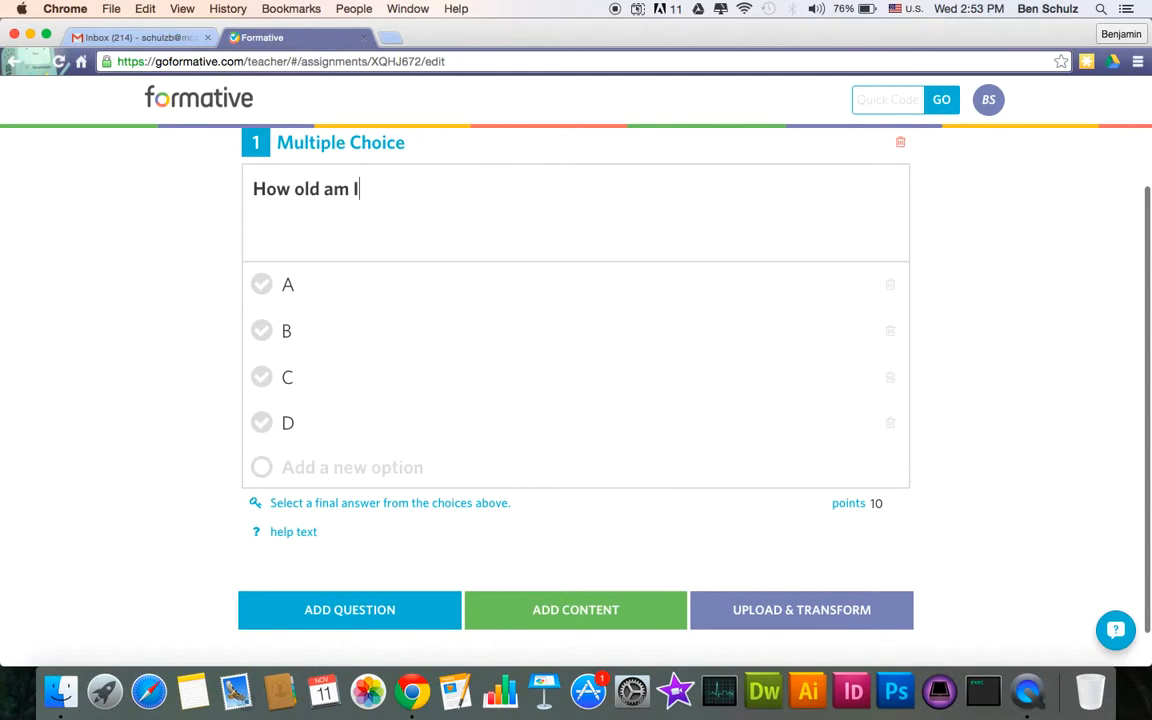
{"action": "key", "text": "BackSpace"}
{"action": "key", "text": "BackSpace"}
{"action": "key", "text": "BackSpace"}
{"action": "key", "text": "BackSpace"}
{"action": "type", "text": "is Ben"}
- Fill in the four answer options: 20, 28, 25 and 26
{"action": "left_click", "coordinate": [304, 292]}
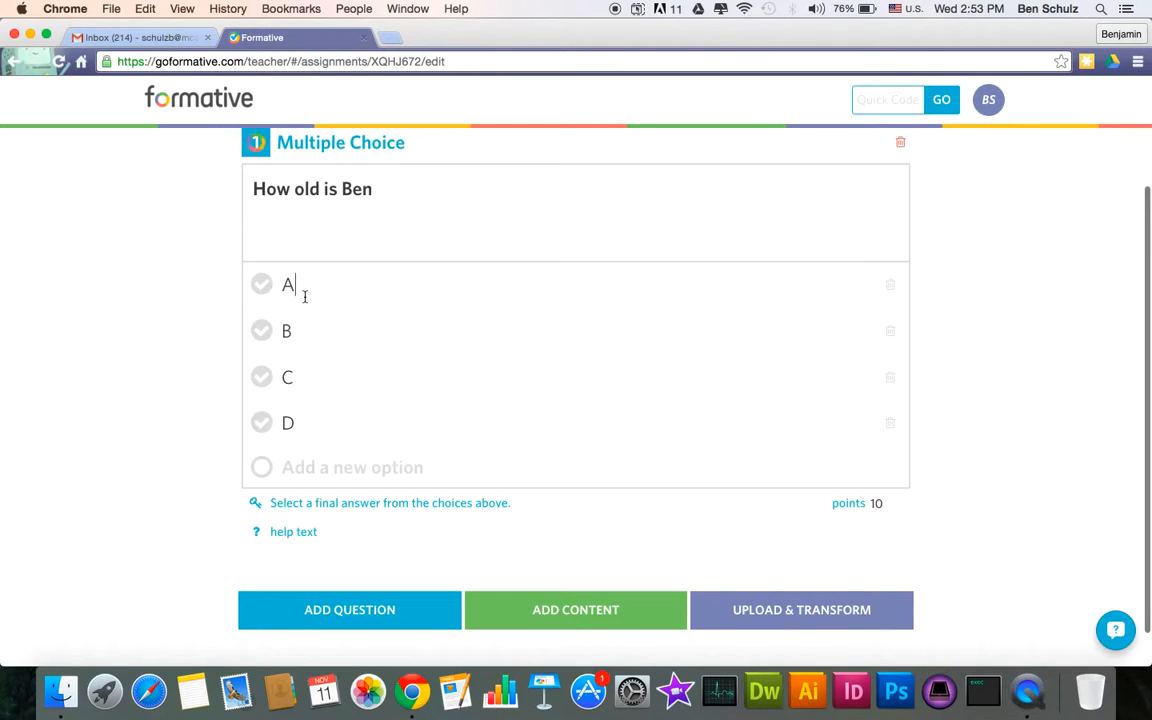
{"action": "key", "text": "BackSpace"}
{"action": "type", "text": "20"}
{"action": "left_click", "coordinate": [298, 336]}
{"action": "key", "text": "BackSpace"}
{"action": "type", "text": "2"}
{"action": "left_click", "coordinate": [288, 390]}
{"action": "key", "text": "BackSpace"}
{"action": "type", "text": "25"}
{"action": "left_click", "coordinate": [286, 436]}
{"action": "key", "text": "BackSpace"}
{"action": "type", "text": "26"}
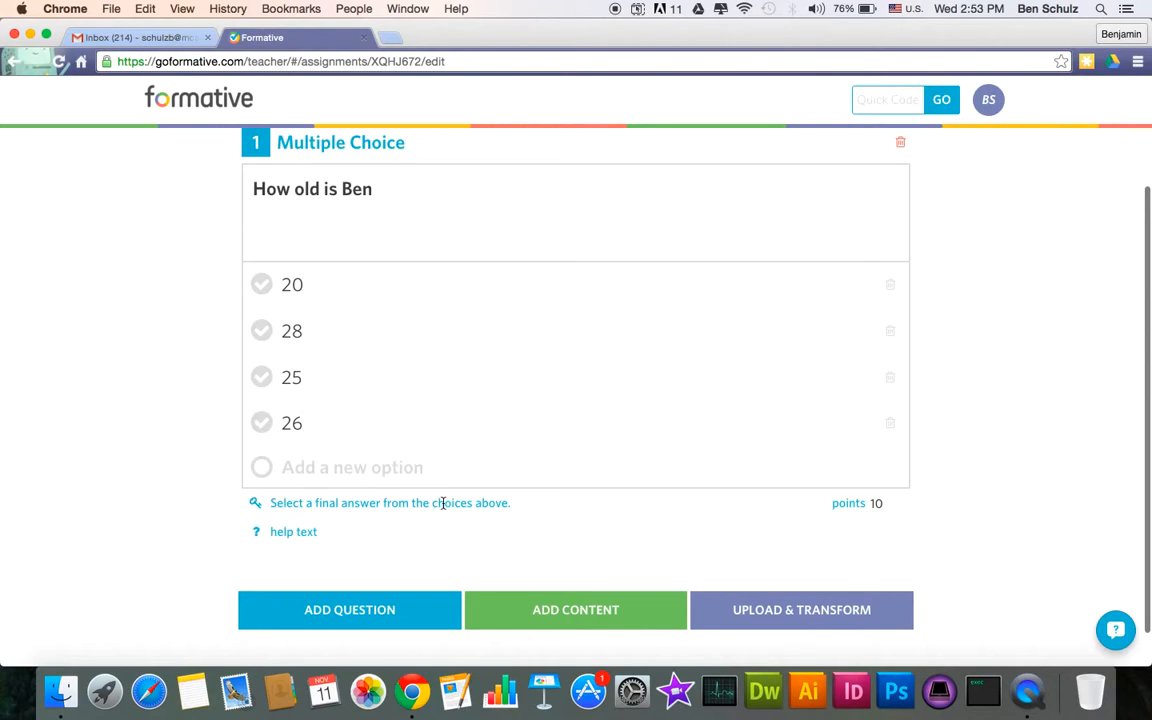
- Mark 26 as the correct answer and set the question to 10 points
{"action": "left_click", "coordinate": [261, 422]}
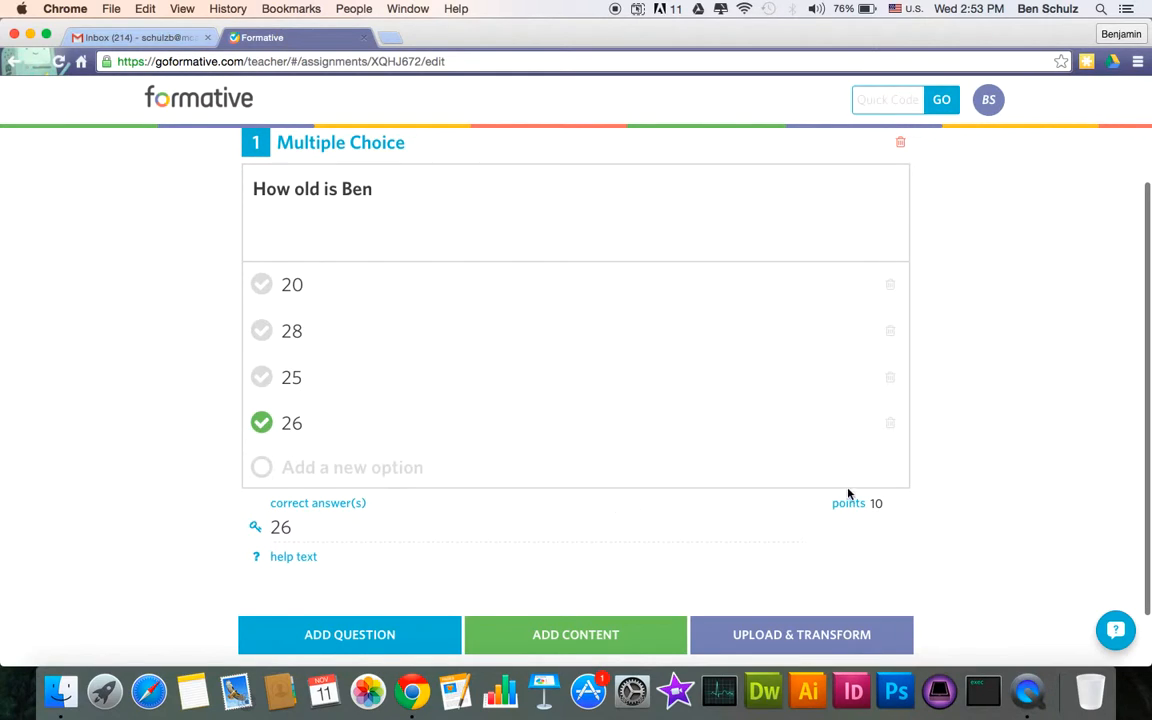
{"action": "left_click", "coordinate": [906, 510]}
{"action": "scroll", "coordinate": [426, 560], "scroll_direction": "down", "scroll_amount": 2}
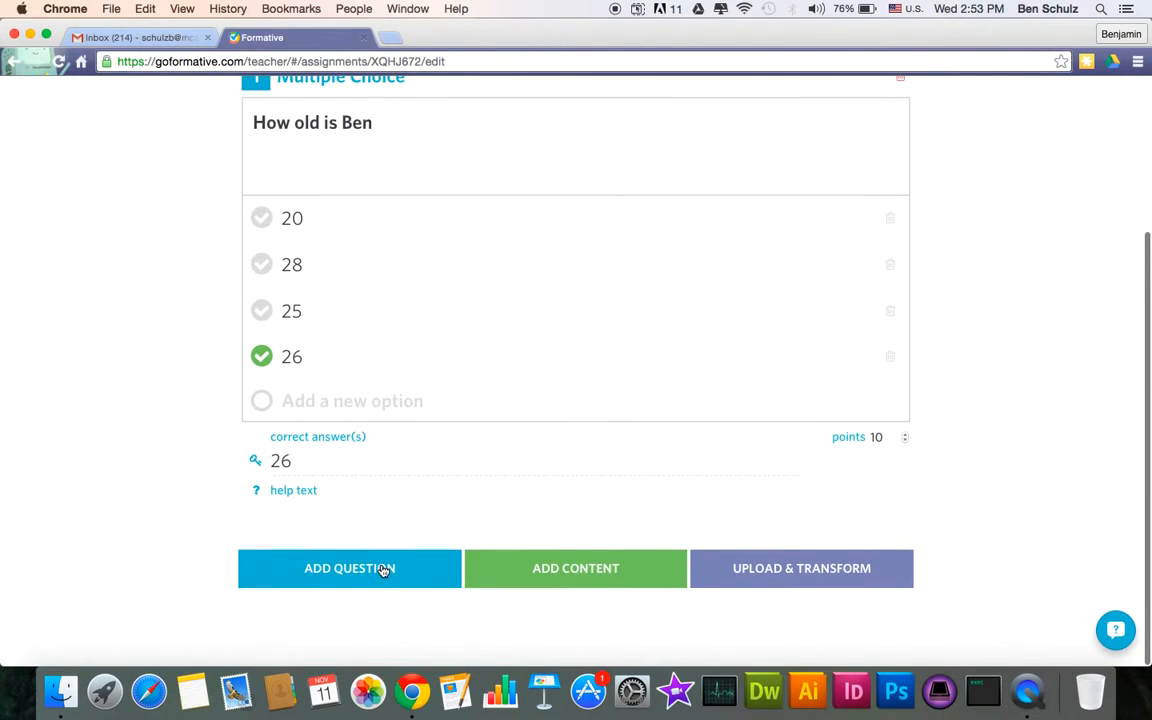
- Add a Show Your Work question with chapel 2.jpg as the canvas background
{"action": "left_click", "coordinate": [386, 568]}
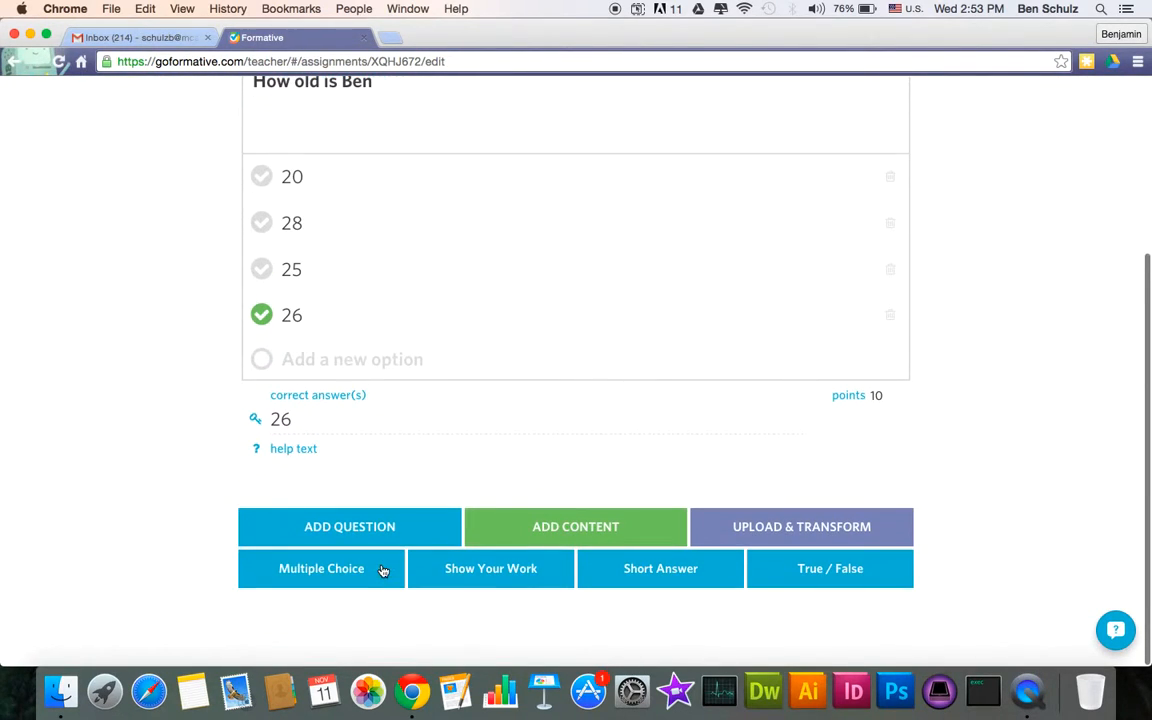
{"action": "left_click", "coordinate": [453, 582]}
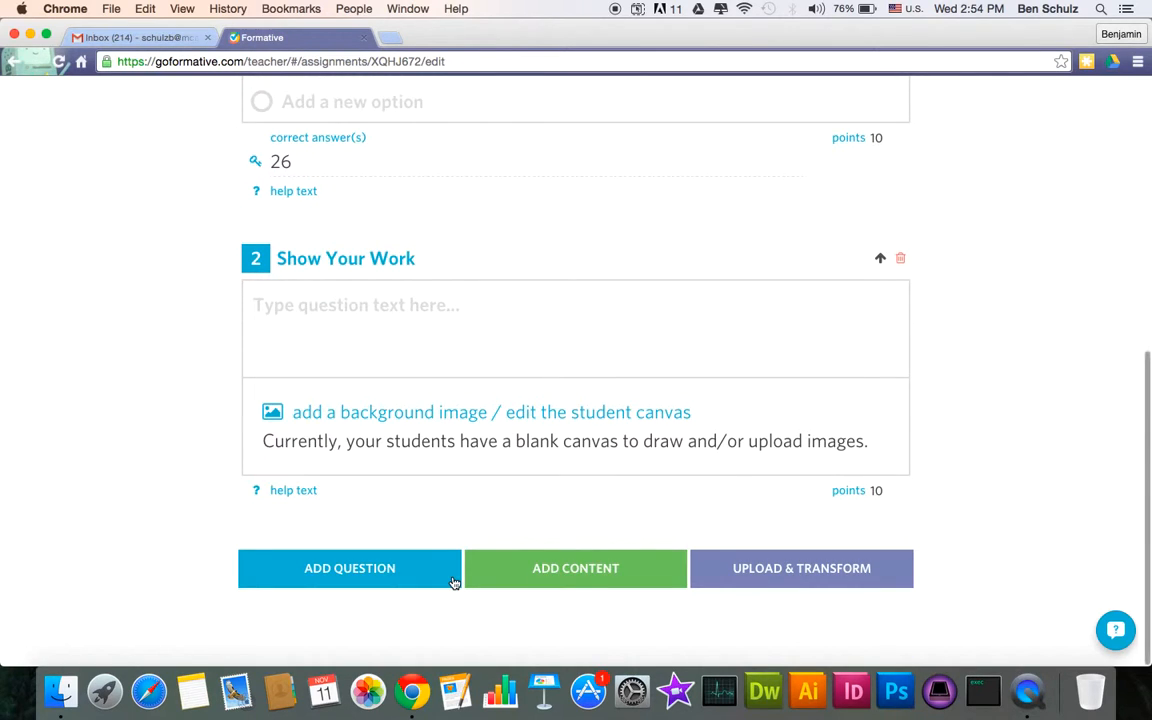
{"action": "left_click", "coordinate": [423, 414]}
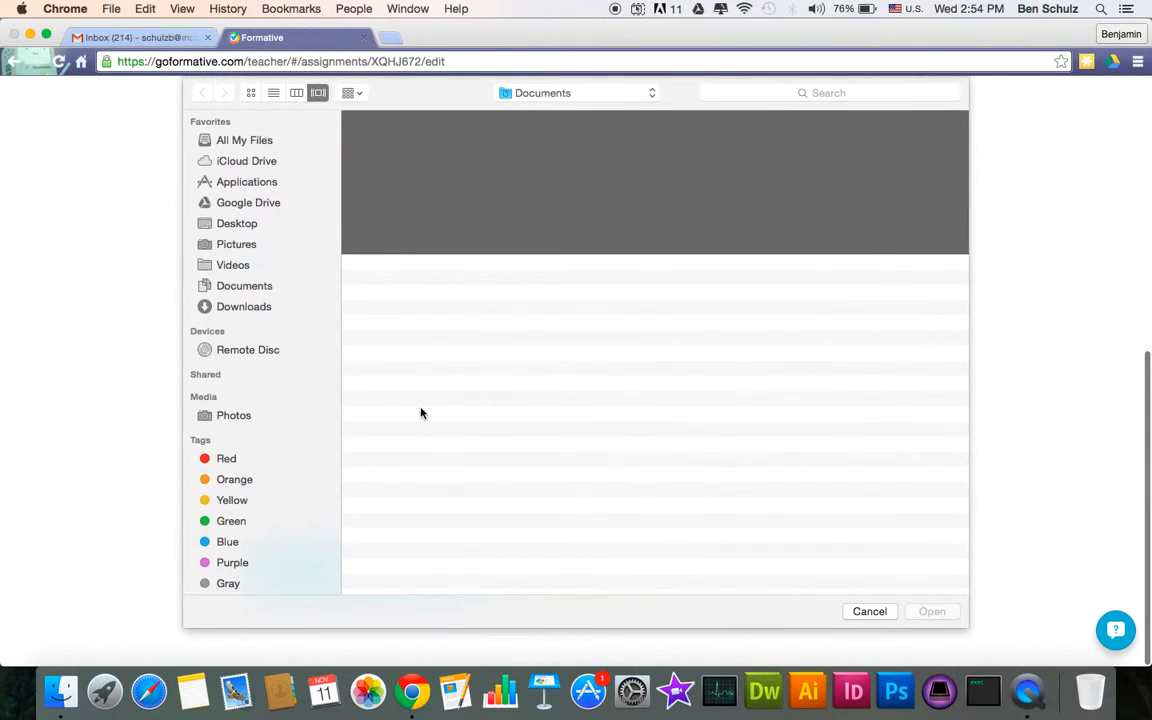
{"action": "left_click", "coordinate": [566, 168]}
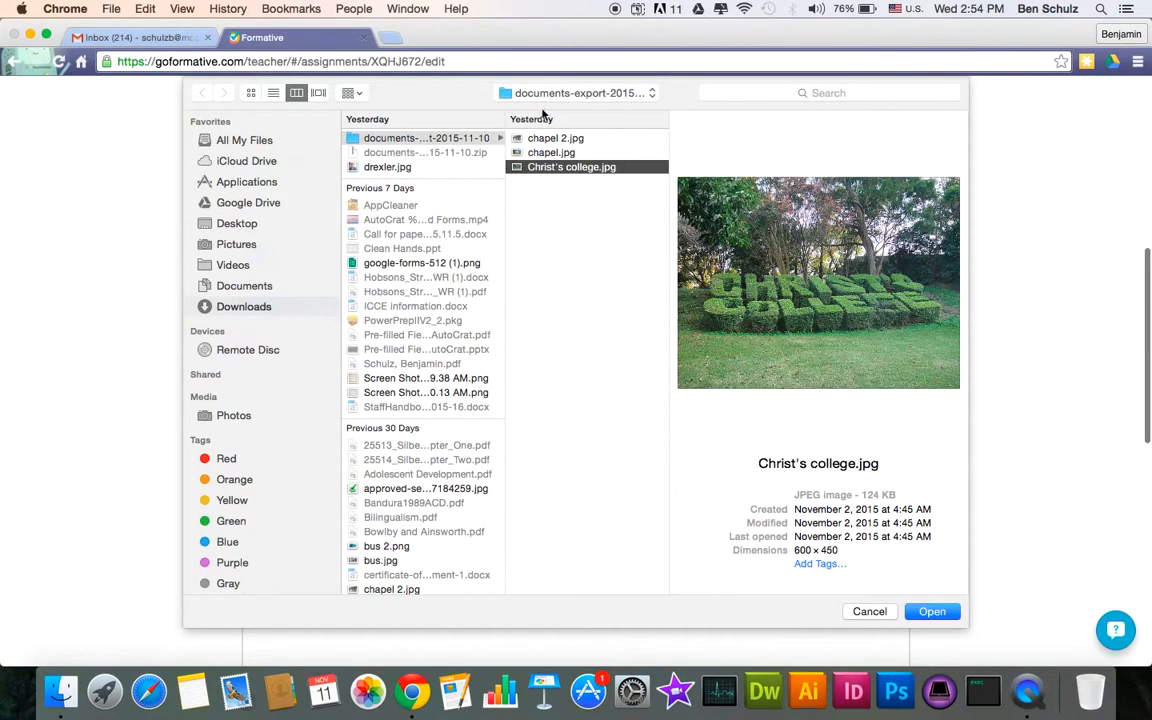
{"action": "left_click", "coordinate": [556, 138]}
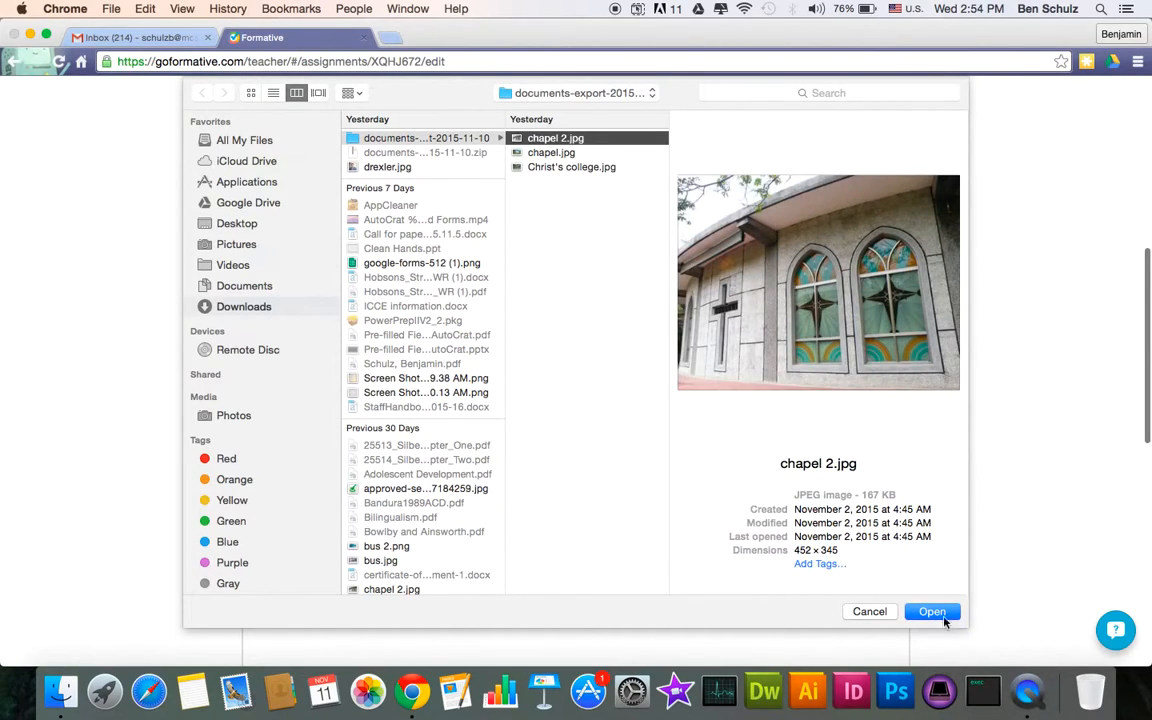
{"action": "left_click", "coordinate": [945, 613]}
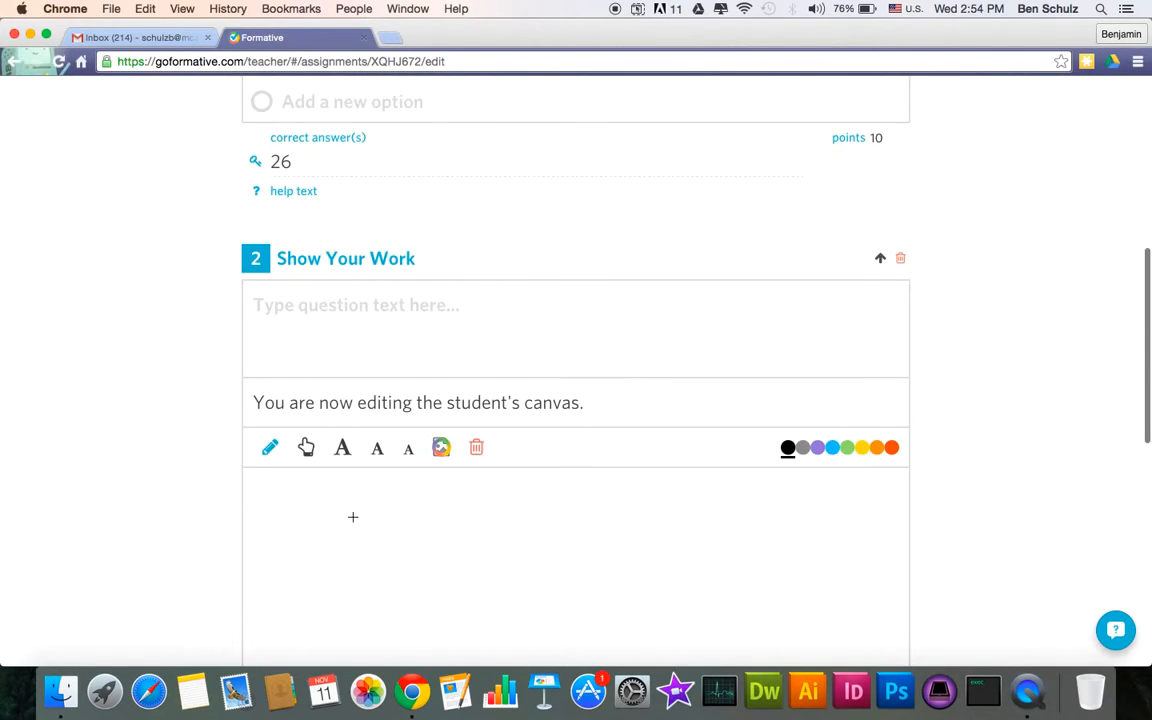
- Write the question text 'Circle the 3 crosses you see in this photo.'
{"action": "left_click", "coordinate": [357, 307]}
{"action": "type", "text": "Circl"}
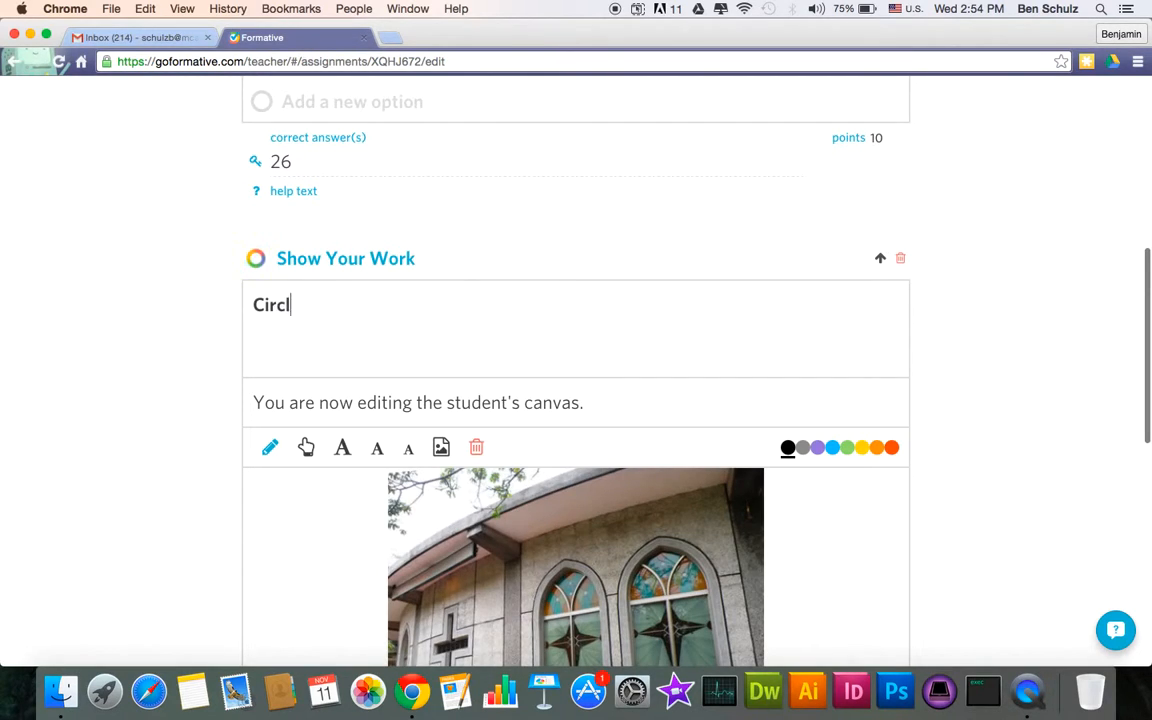
{"action": "type", "text": "e the T"}
{"action": "key", "text": "BackSpace"}
{"action": "type", "text": "3 Crosses "}
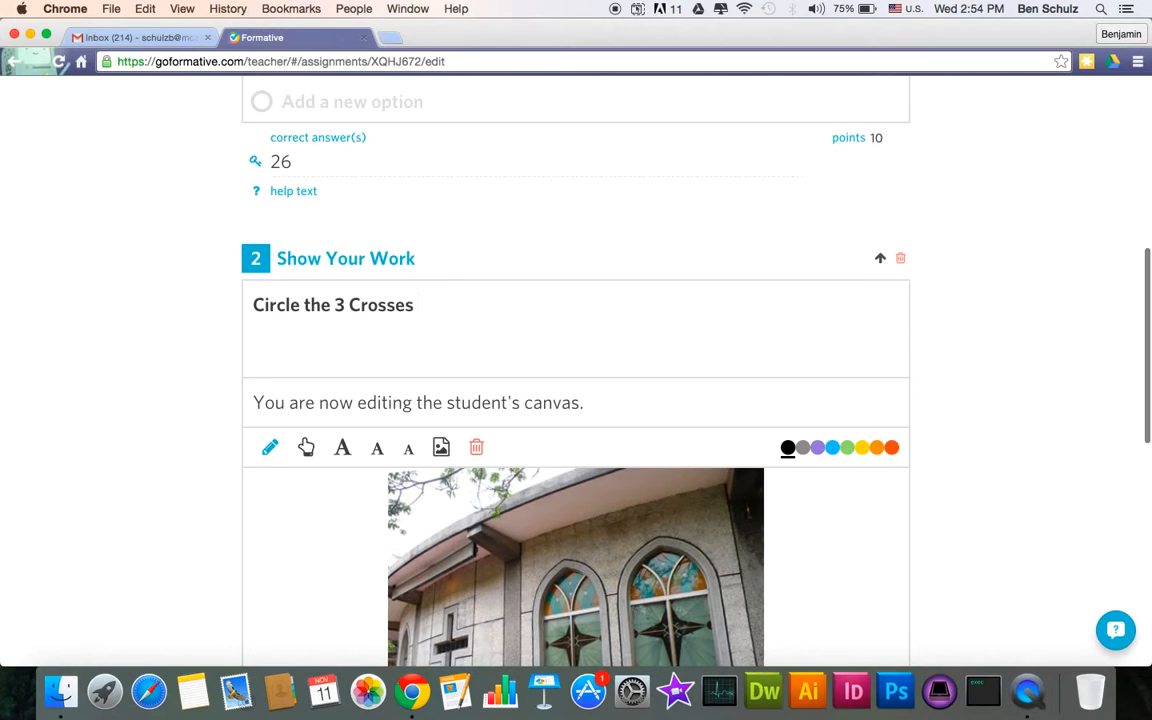
{"action": "type", "text": "You see"}
{"action": "key", "text": "BackSpace"}
{"action": "key", "text": "BackSpace"}
{"action": "key", "text": "BackSpace"}
{"action": "key", "text": "BackSpace"}
{"action": "key", "text": "BackSpace"}
{"action": "key", "text": "BackSpace"}
{"action": "key", "text": "BackSpace"}
{"action": "key", "text": "BackSpace"}
{"action": "key", "text": "BackSpace"}
{"action": "key", "text": "BackSpace"}
{"action": "key", "text": "BackSpace"}
{"action": "key", "text": "BackSpace"}
{"action": "key", "text": "BackSpace"}
{"action": "type", "text": "crosses you see in this "}
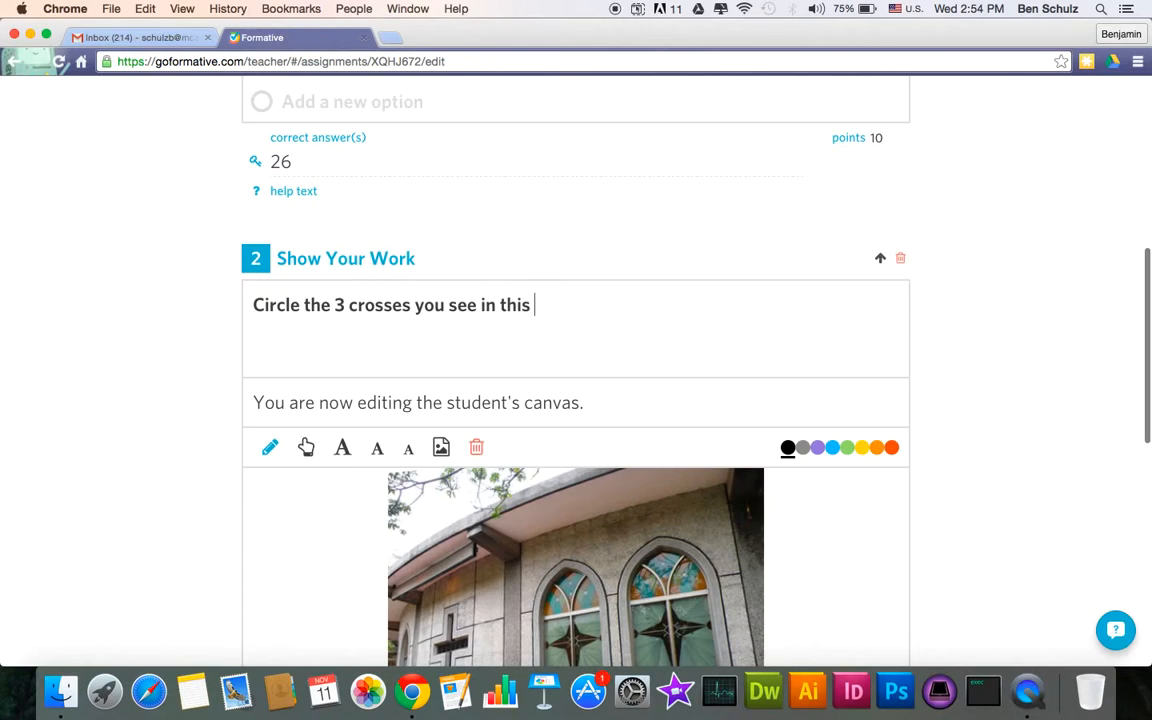
{"action": "type", "text": "photo."}
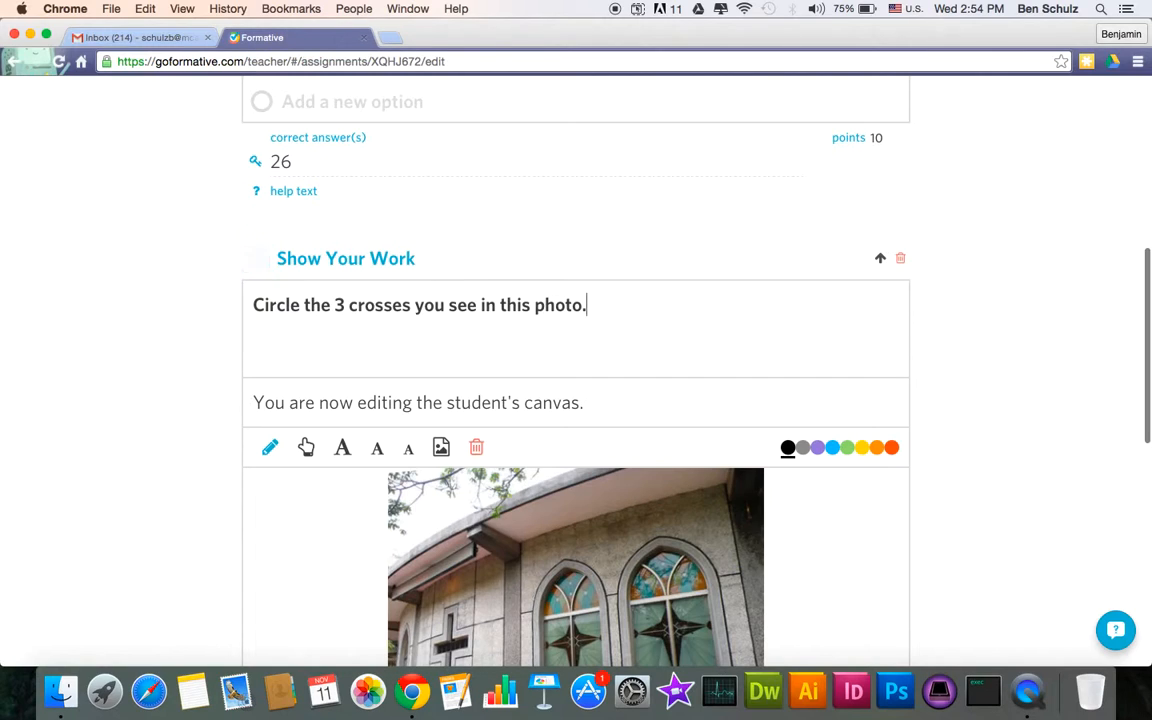
{"action": "scroll", "coordinate": [365, 411], "scroll_direction": "down", "scroll_amount": 3}
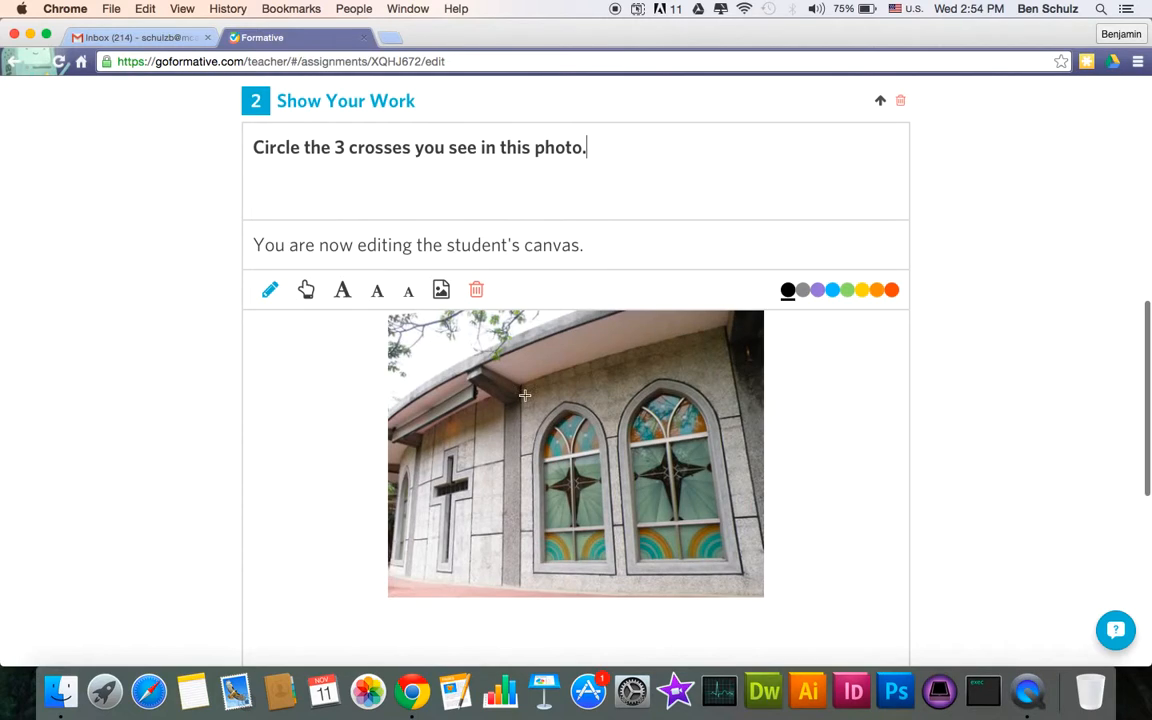
- Circle the three crosses in black, purple and orange, and append ', each with a different color' to the question
{"action": "mouse_move", "coordinate": [434, 443]}
{"action": "left_mouse_down"}
{"action": "mouse_move", "coordinate": [455, 448]}
{"action": "mouse_move", "coordinate": [490, 490]}
{"action": "mouse_move", "coordinate": [458, 560]}
{"action": "mouse_move", "coordinate": [426, 500]}
{"action": "mouse_move", "coordinate": [427, 430]}
{"action": "left_mouse_up"}
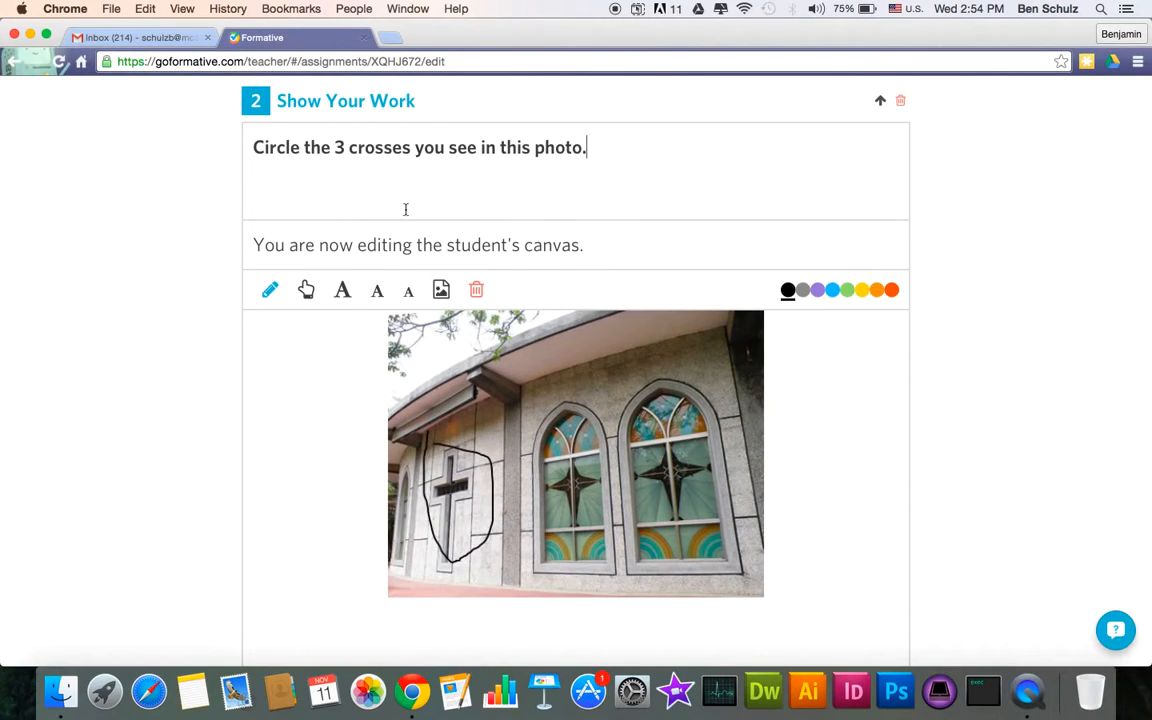
{"action": "key", "text": "BackSpace"}
{"action": "type", "text": ", each with a different color"}
{"action": "left_click", "coordinate": [818, 290]}
{"action": "mouse_move", "coordinate": [556, 417]}
{"action": "left_mouse_down"}
{"action": "mouse_move", "coordinate": [524, 495]}
{"action": "mouse_move", "coordinate": [564, 407]}
{"action": "left_mouse_up"}
{"action": "left_click", "coordinate": [889, 291]}
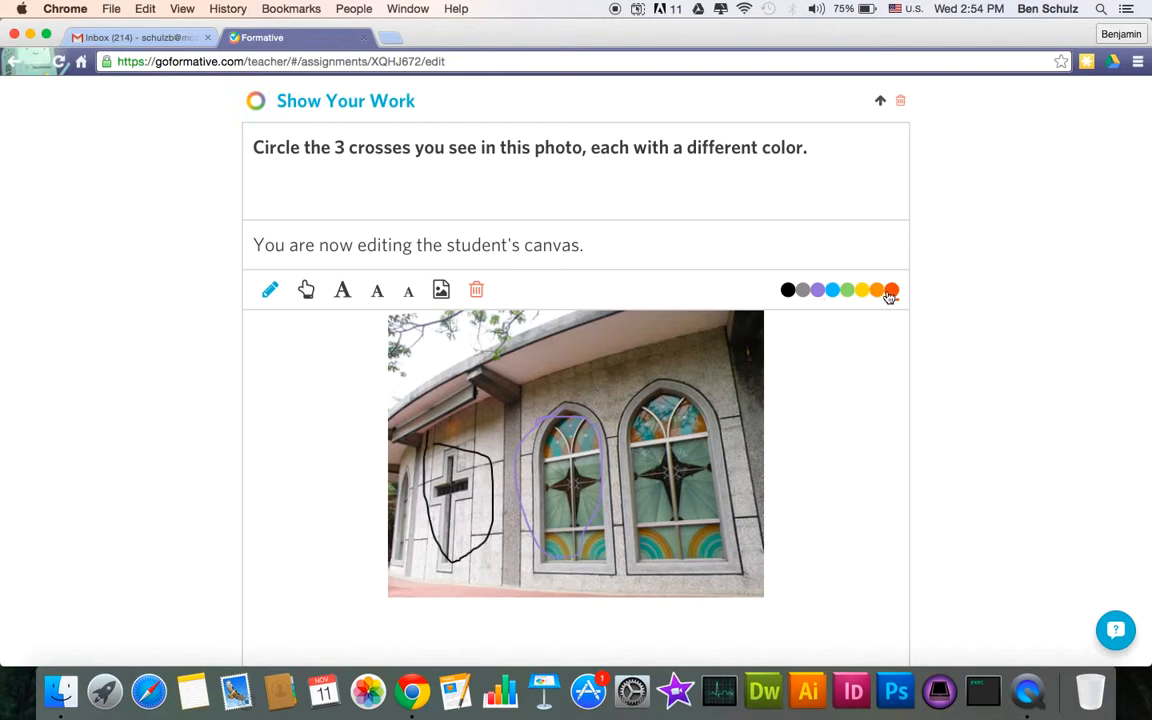
{"action": "left_click_drag", "start_coordinate": [643, 401], "coordinate": [636, 403]}
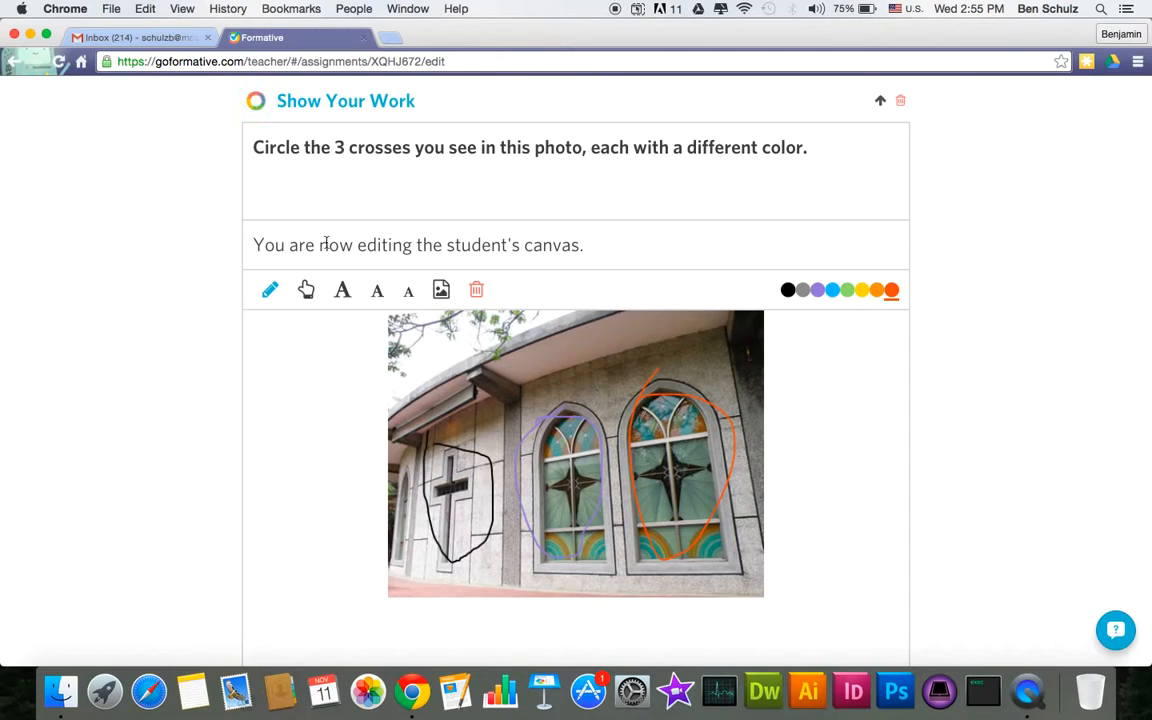
- Place a 'Hello Photo' text label on the photo
{"action": "left_click", "coordinate": [345, 290]}
{"action": "left_click", "coordinate": [464, 395]}
{"action": "type", "text": "He!lo Photo"}
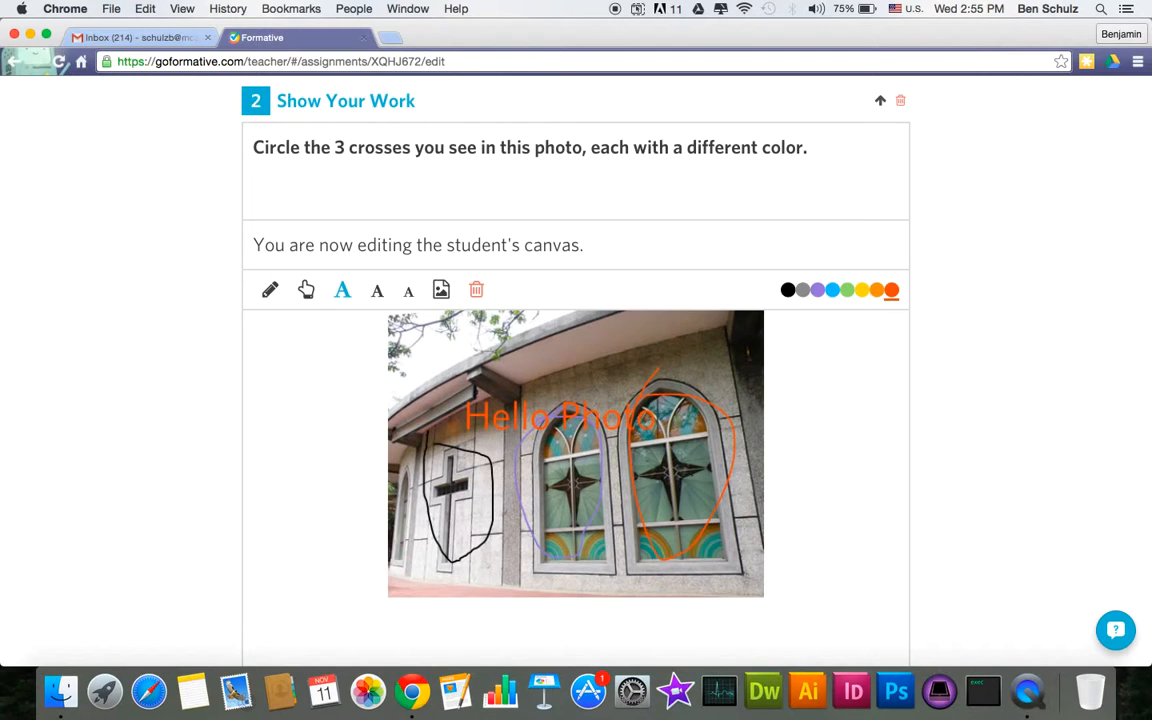
{"action": "scroll", "coordinate": [317, 486], "scroll_direction": "down", "scroll_amount": 10}
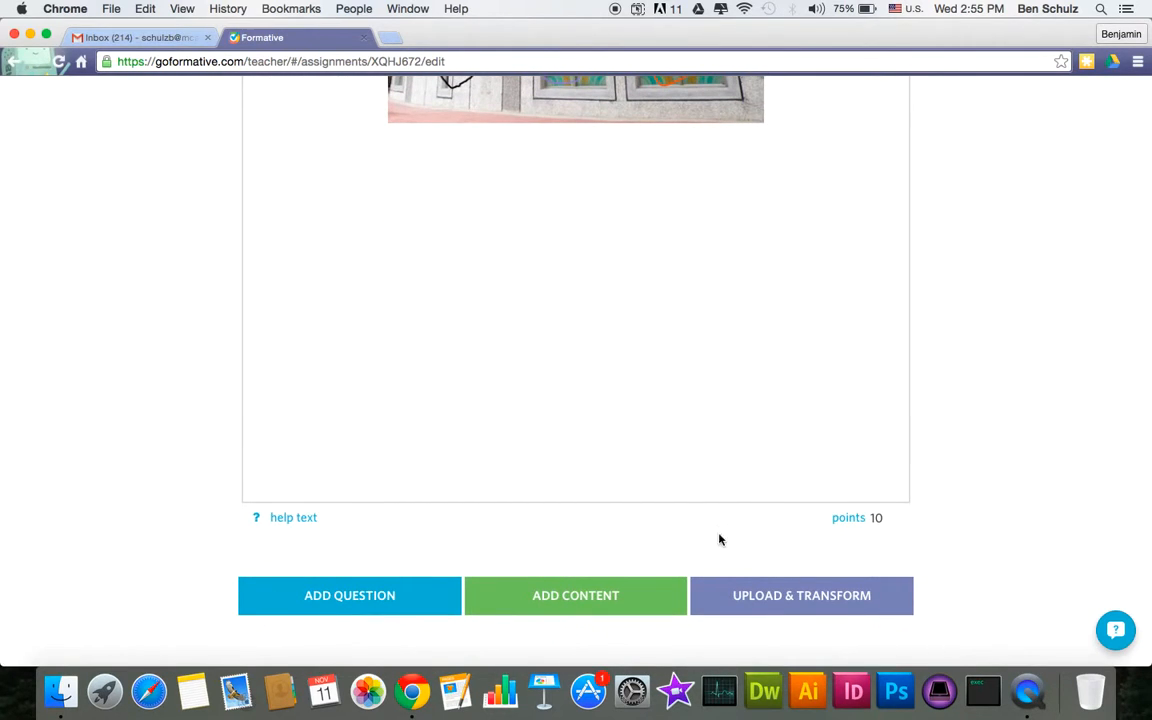
- Add Short Answer question 3: 'Tell me what did you do on the weekend.'
{"action": "scroll", "coordinate": [489, 531], "scroll_direction": "up", "scroll_amount": 3}
{"action": "scroll", "coordinate": [489, 535], "scroll_direction": "down", "scroll_amount": 3}
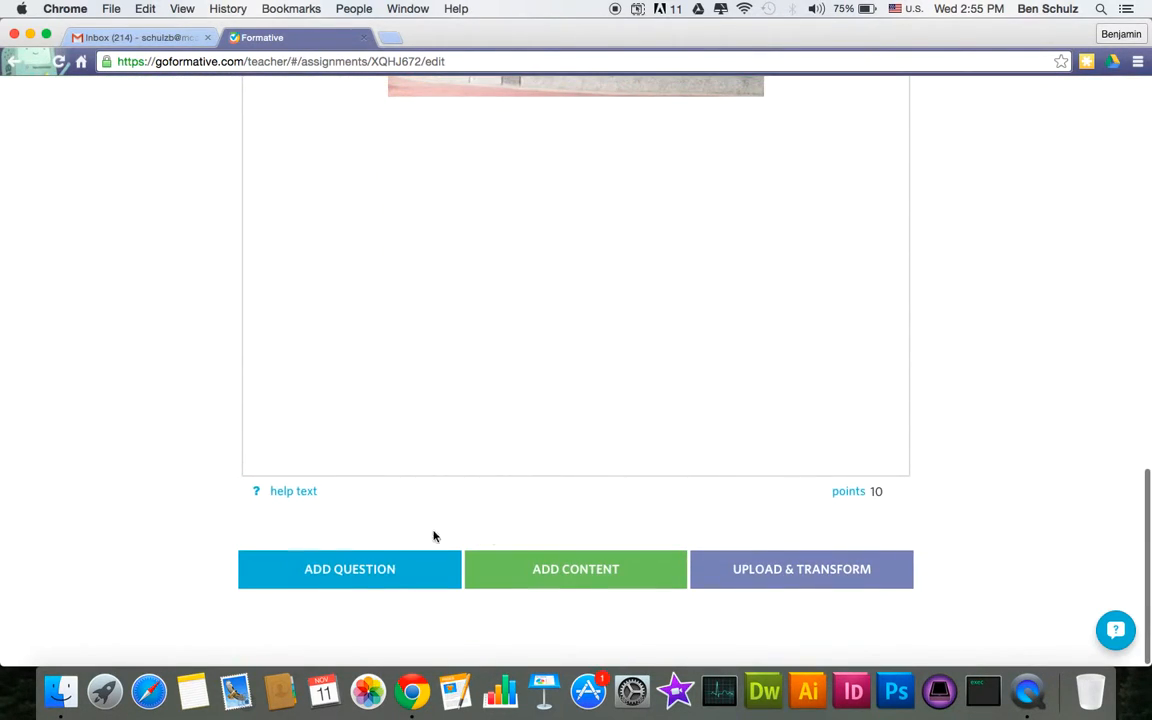
{"action": "left_click", "coordinate": [363, 570]}
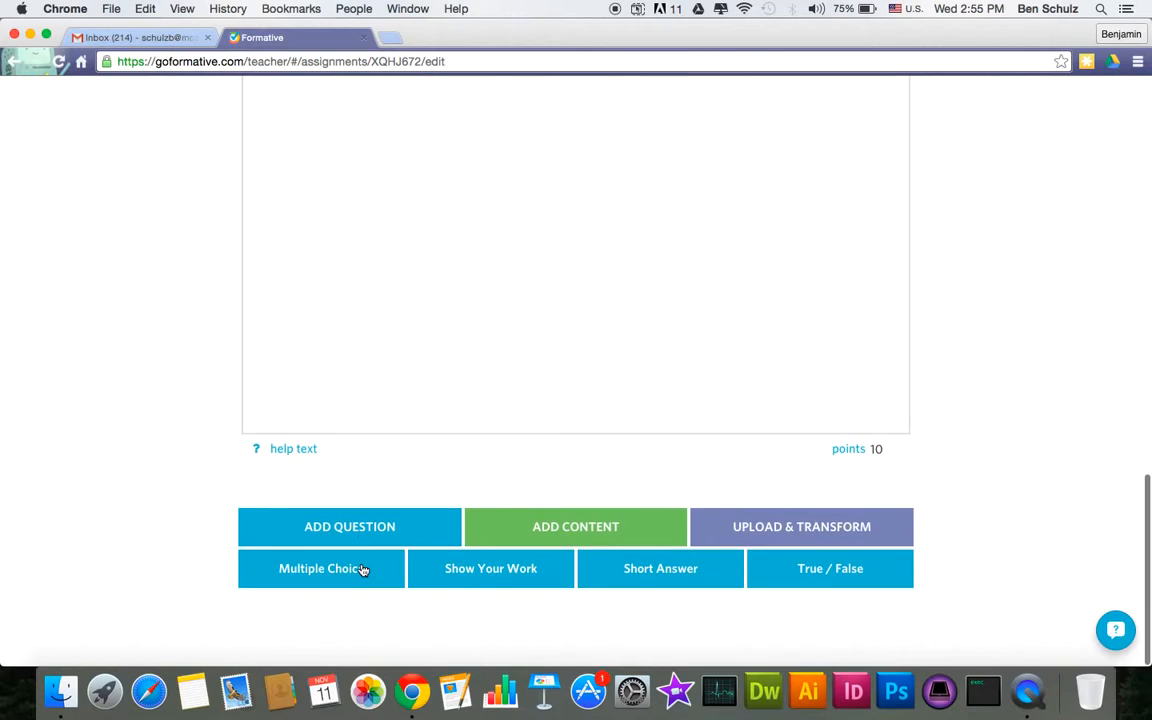
{"action": "left_click", "coordinate": [645, 567]}
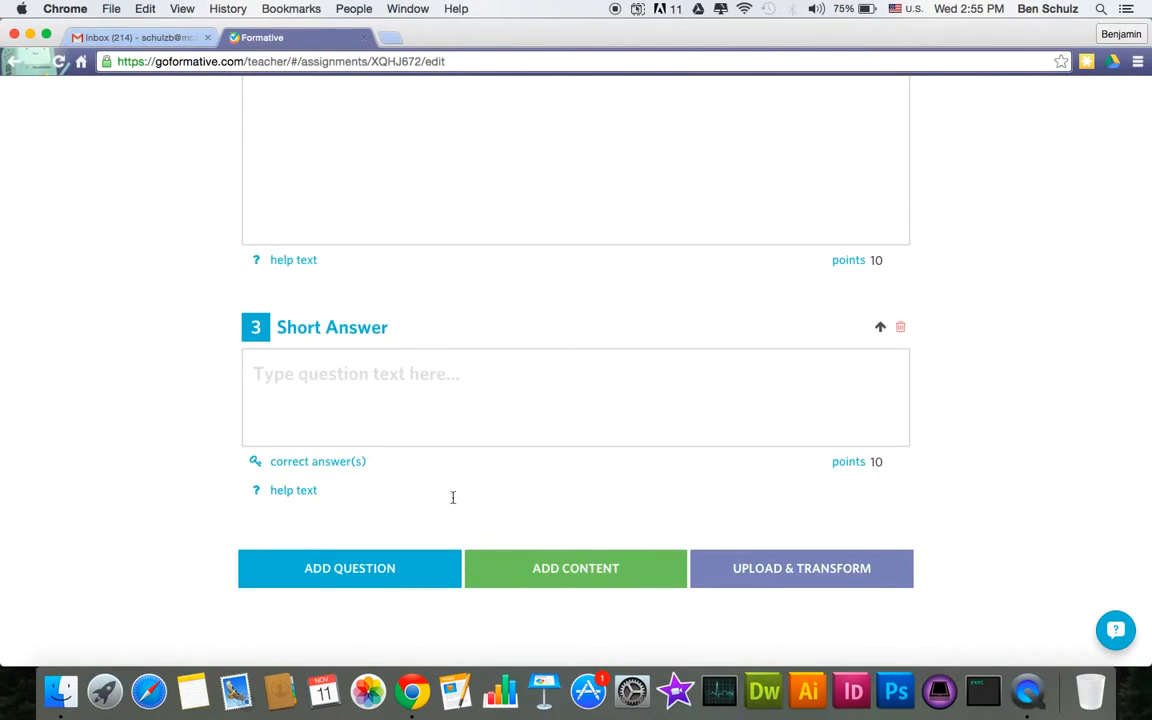
{"action": "type", "text": "T"}
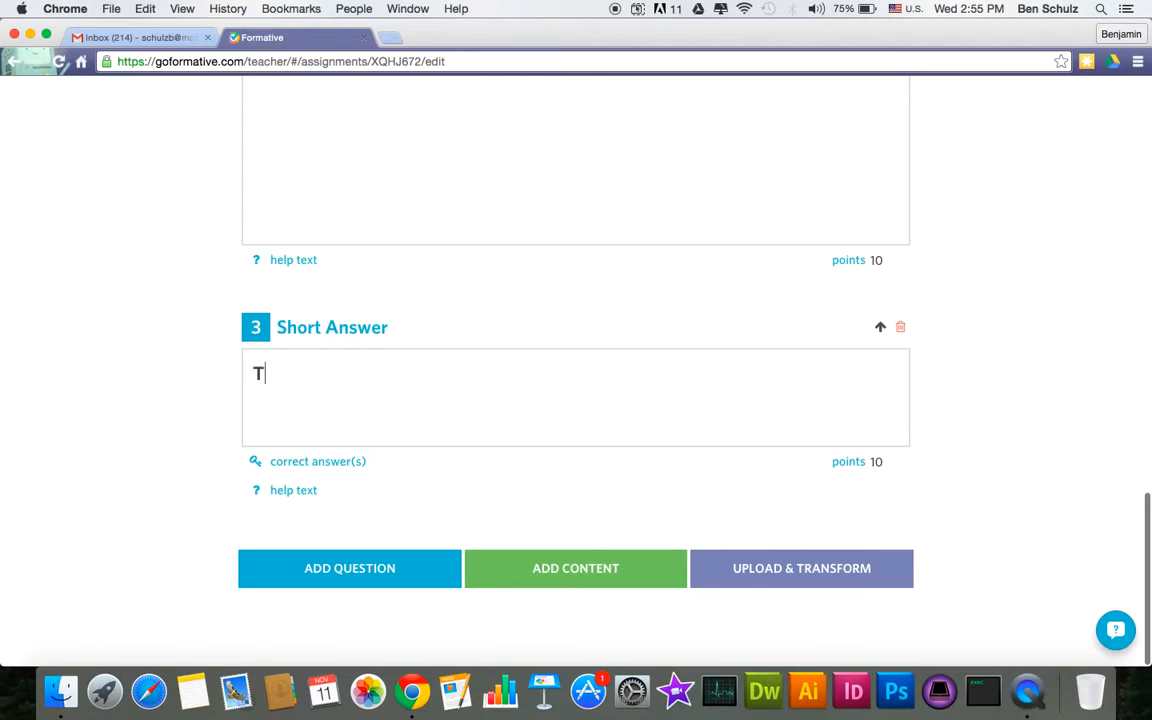
{"action": "type", "text": "ell me what did you do on thi"}
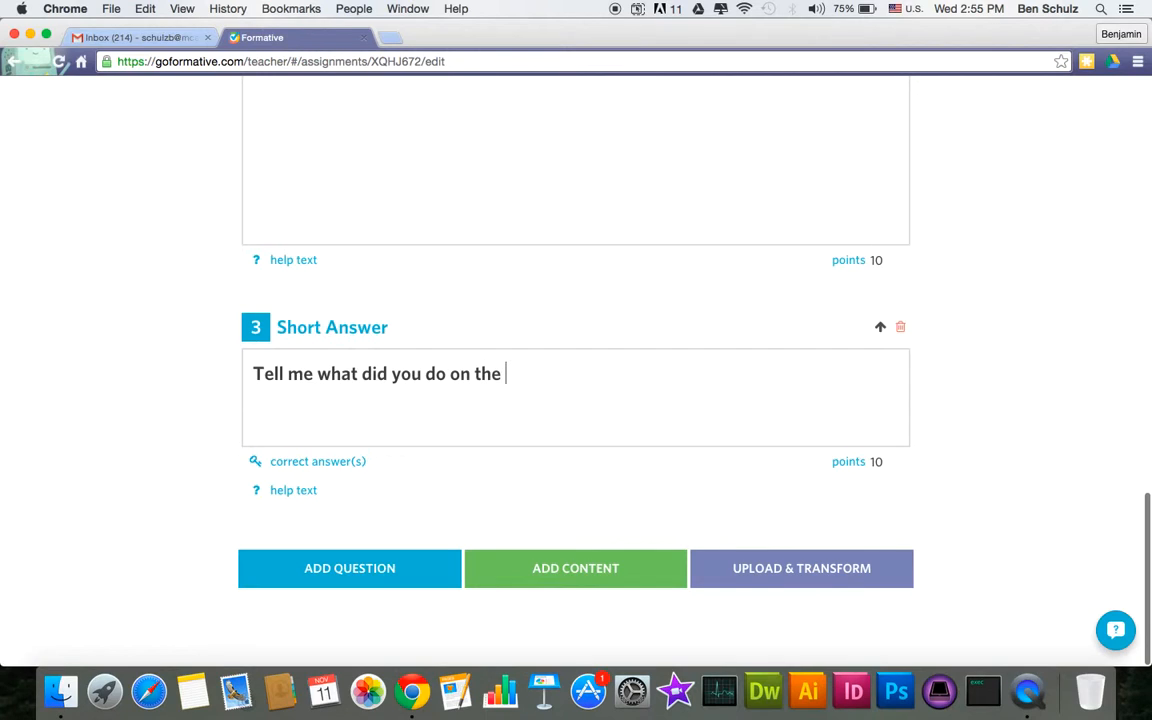
{"action": "type", "text": "weekend."}
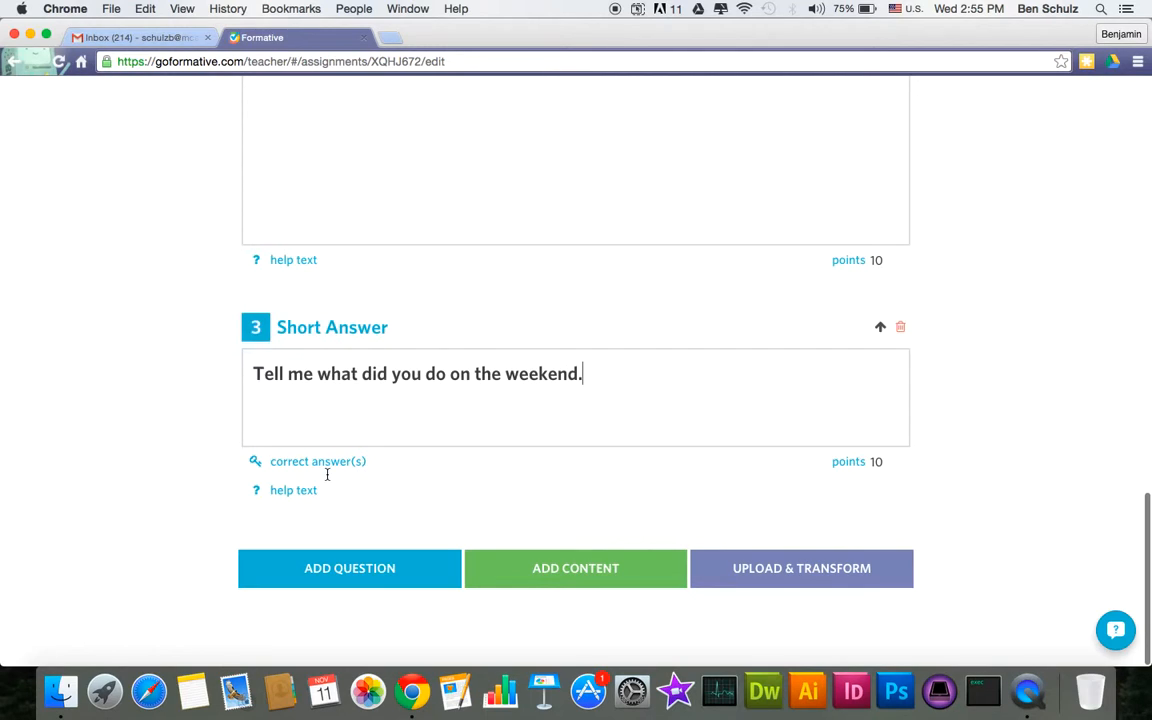
{"action": "left_click", "coordinate": [438, 582]}
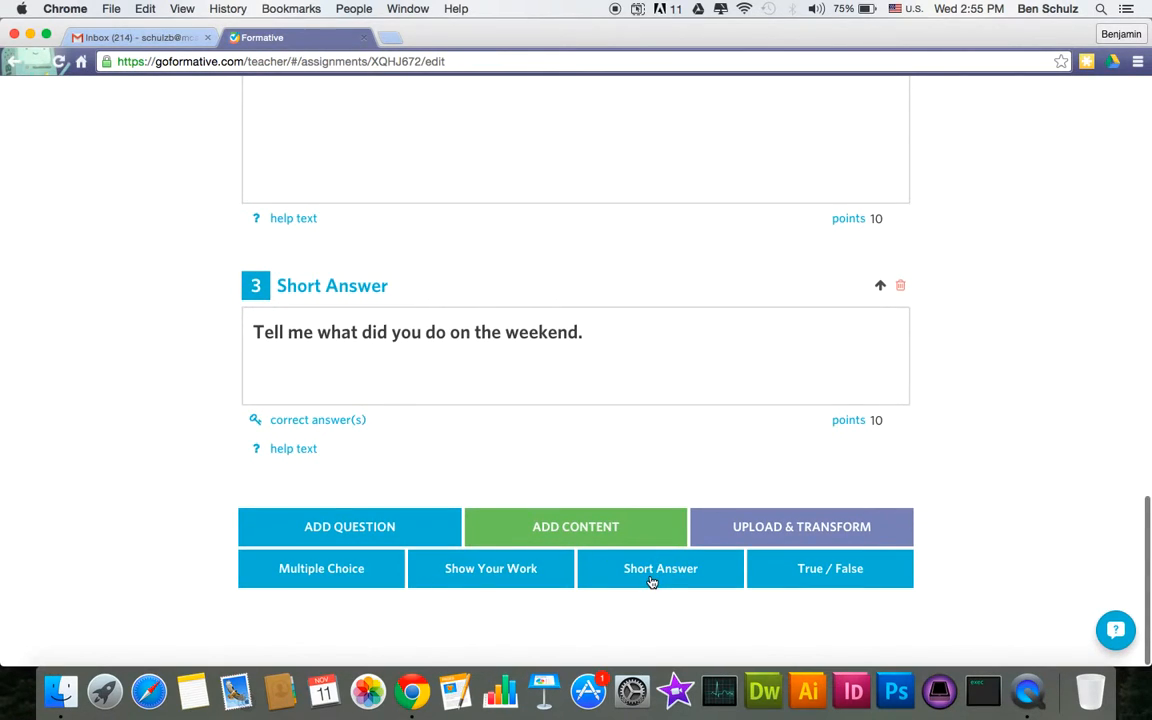
- Add True/False question 4 asking whether a named person is 'a true man?', with False correct
{"action": "left_click", "coordinate": [758, 568]}
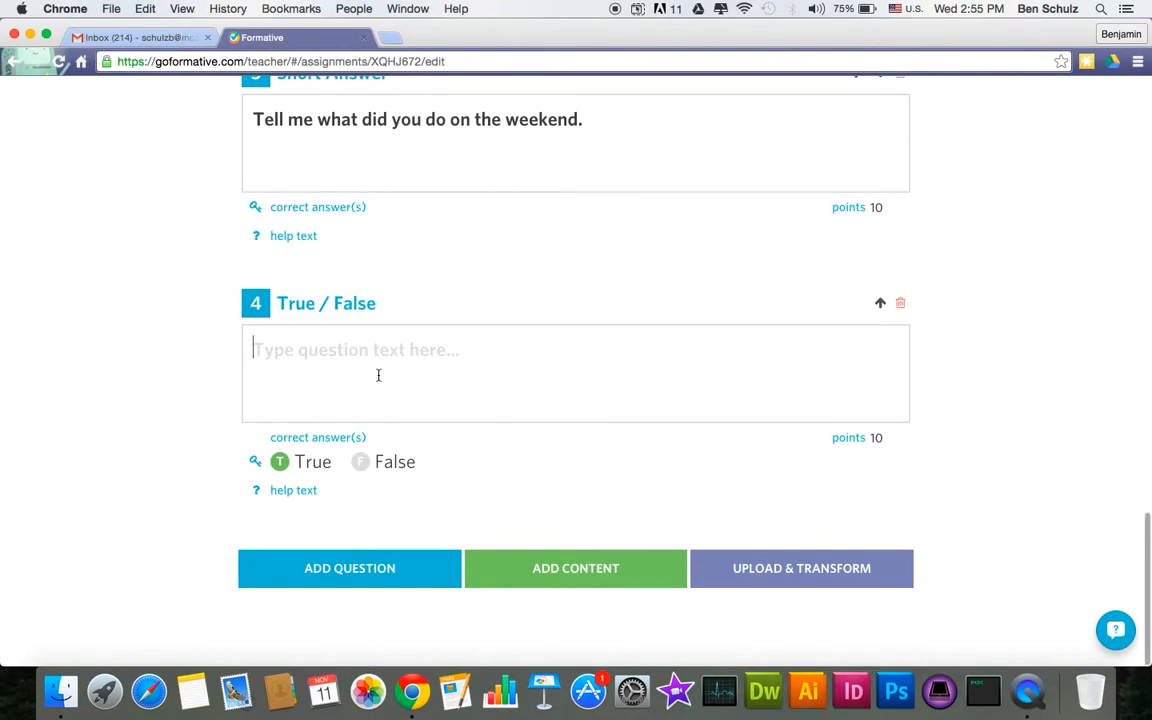
{"action": "type", "text": "Is Dve"}
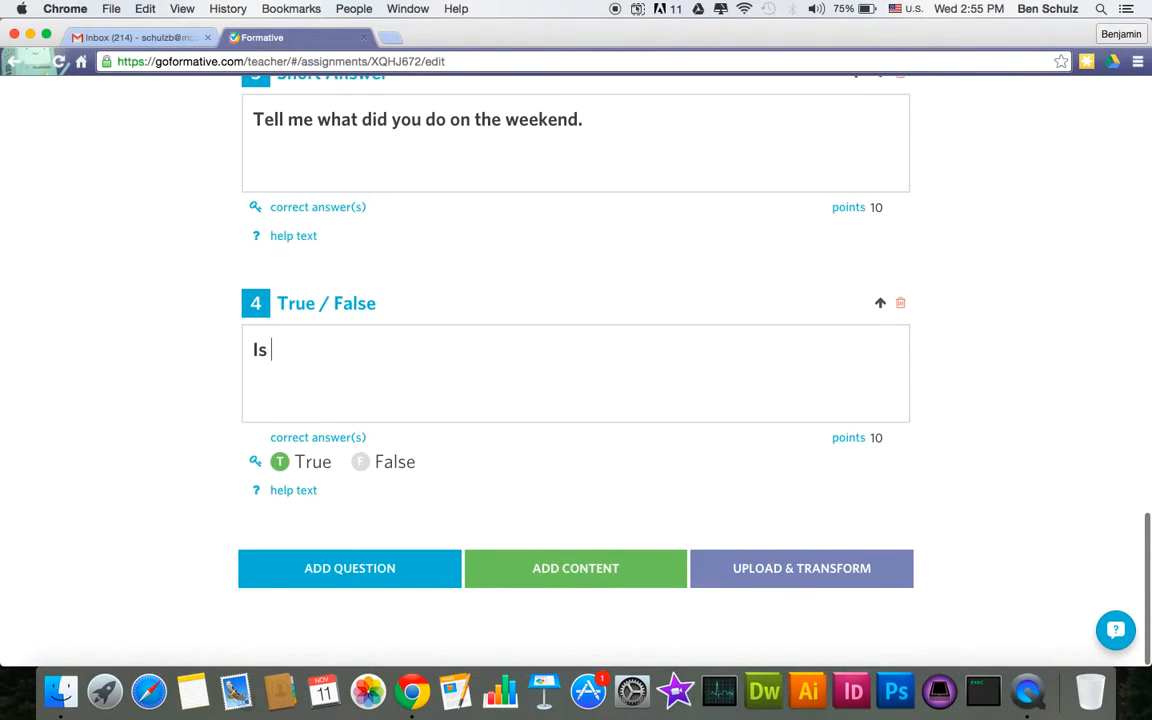
{"action": "key", "text": "BackSpace"}
{"action": "key", "text": "BackSpace"}
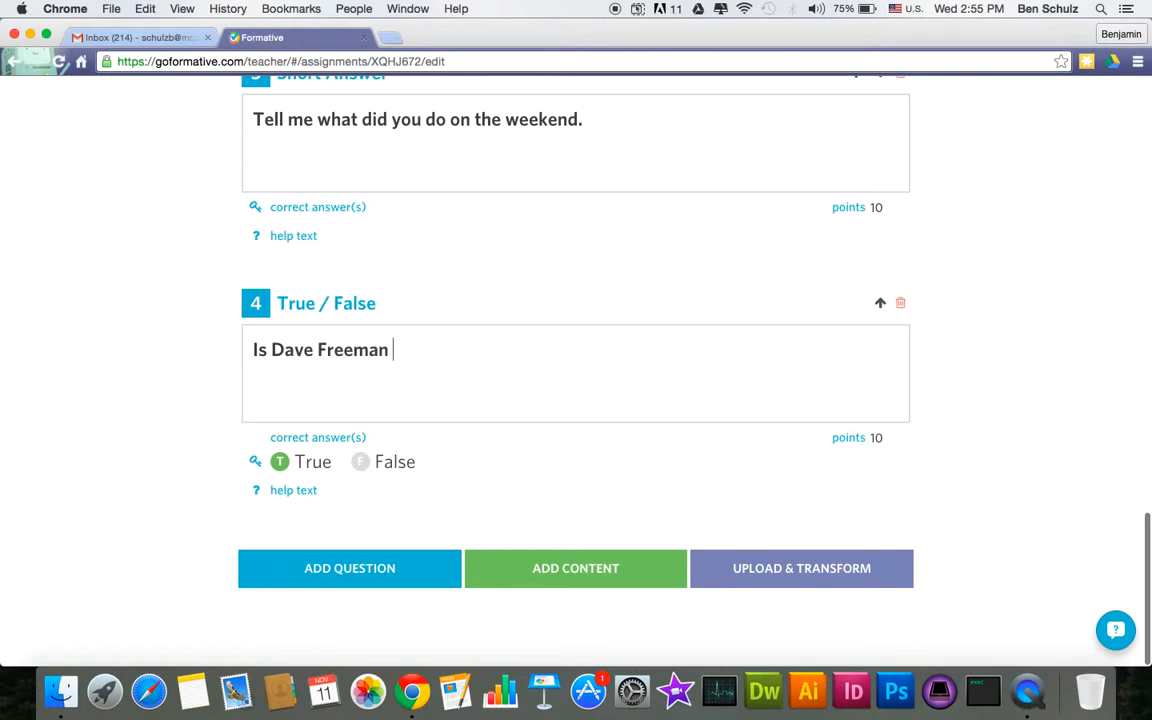
{"action": "type", "text": "true man?"}
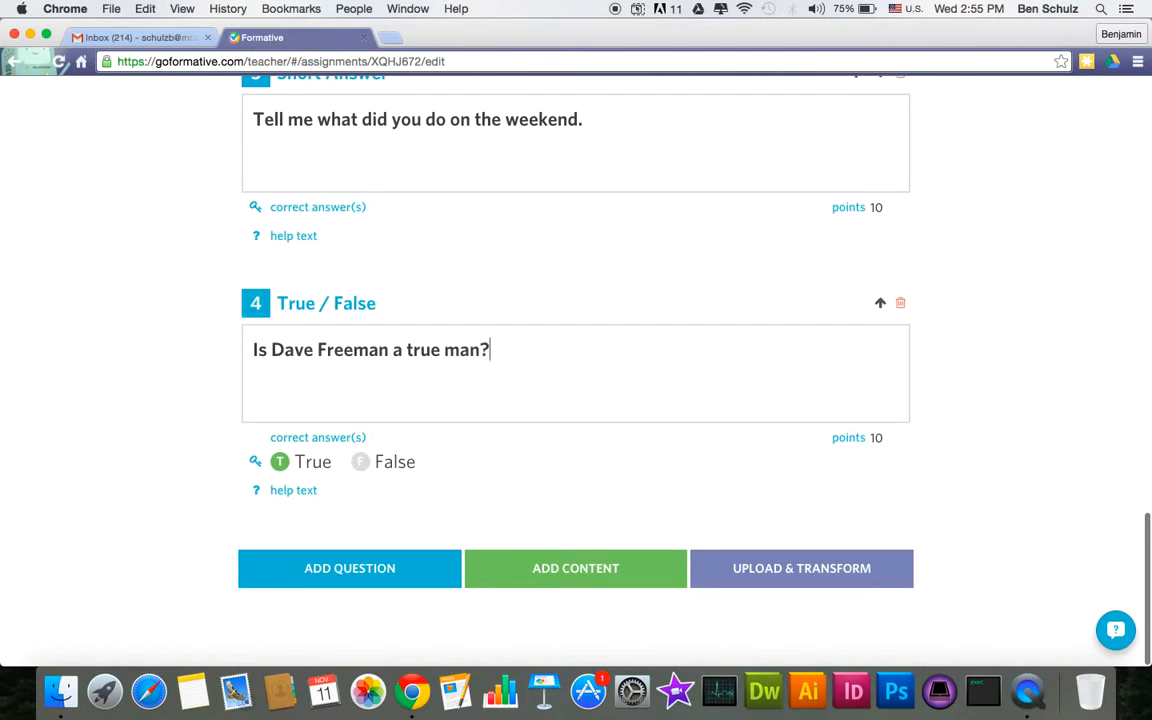
{"action": "left_click", "coordinate": [361, 462]}
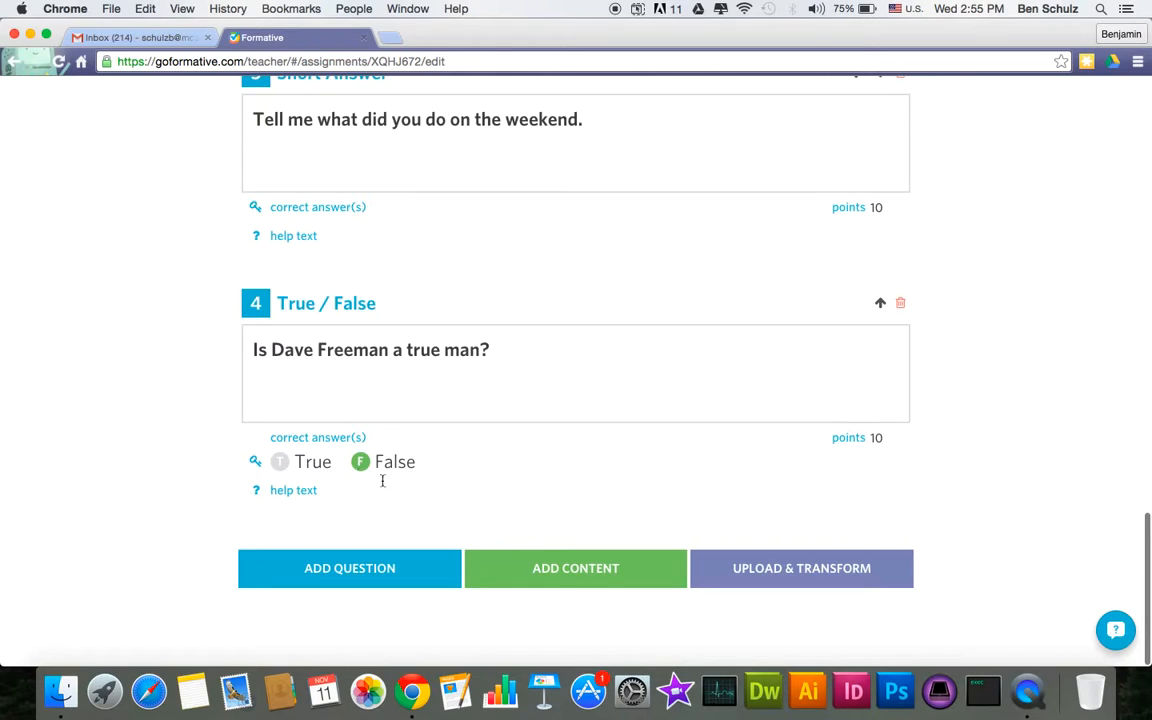
{"action": "left_click", "coordinate": [387, 569]}
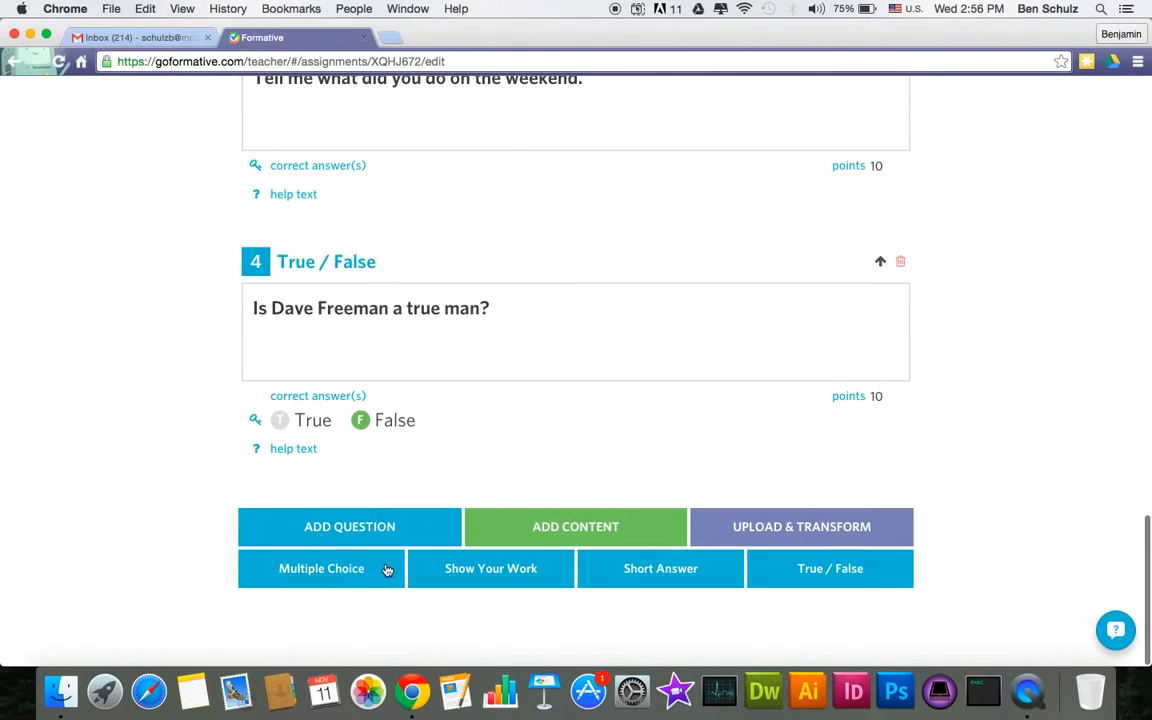
- Add an Image block with chapel.jpg, move it up and remove the empty upload block
{"action": "left_click", "coordinate": [612, 536]}
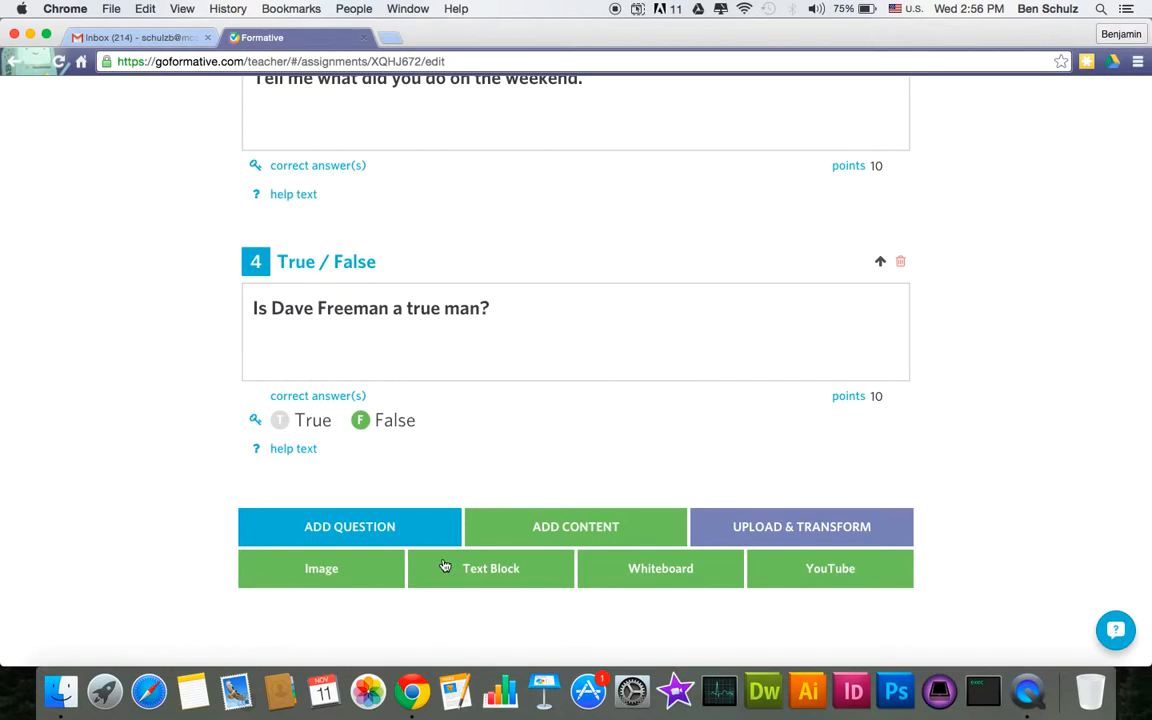
{"action": "left_click", "coordinate": [322, 570]}
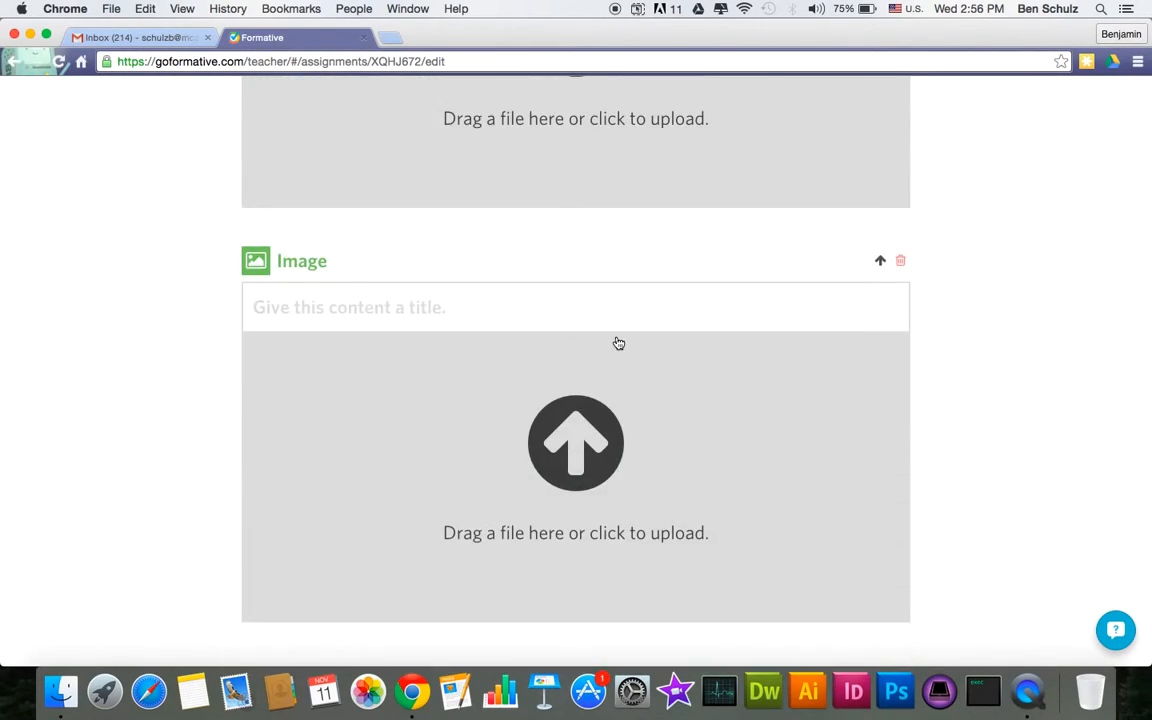
{"action": "left_click", "coordinate": [619, 343]}
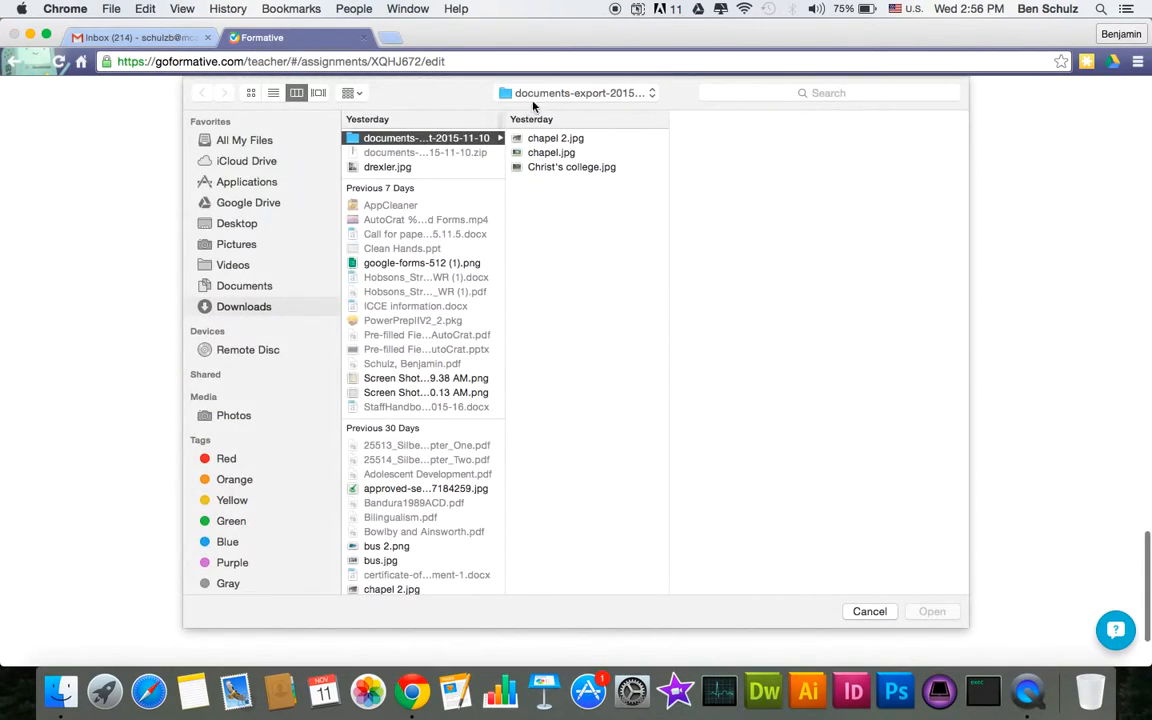
{"action": "left_click", "coordinate": [537, 153]}
{"action": "double_click", "coordinate": [537, 153]}
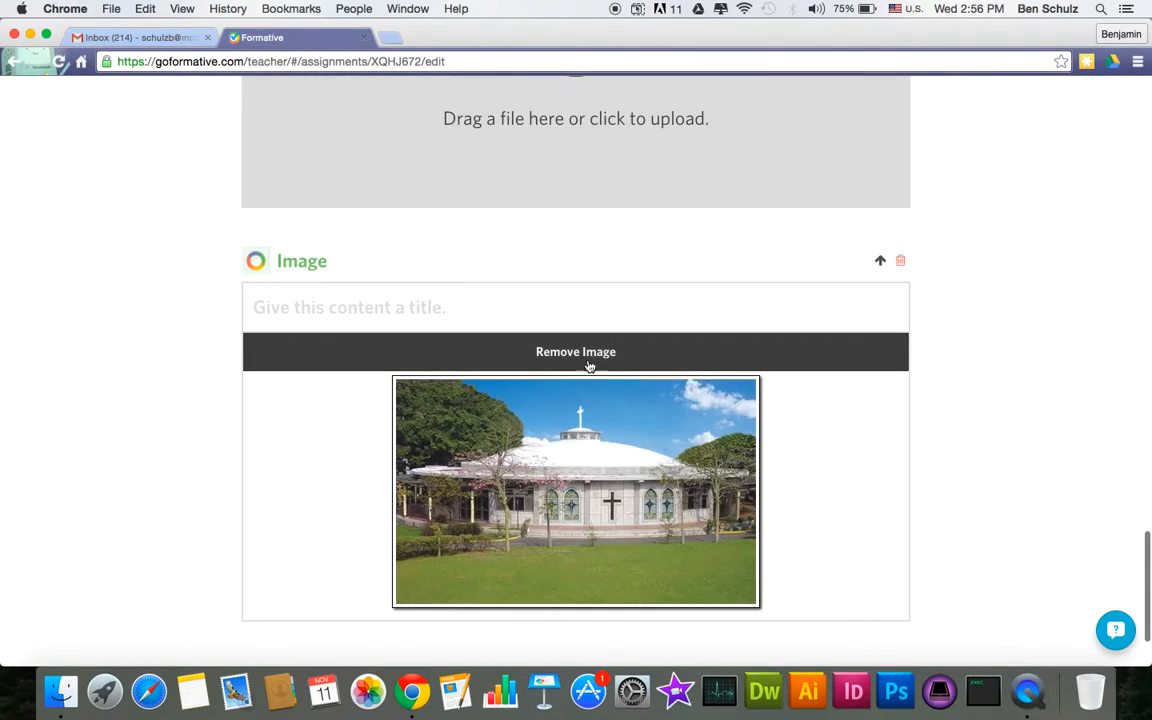
{"action": "left_click", "coordinate": [879, 263]}
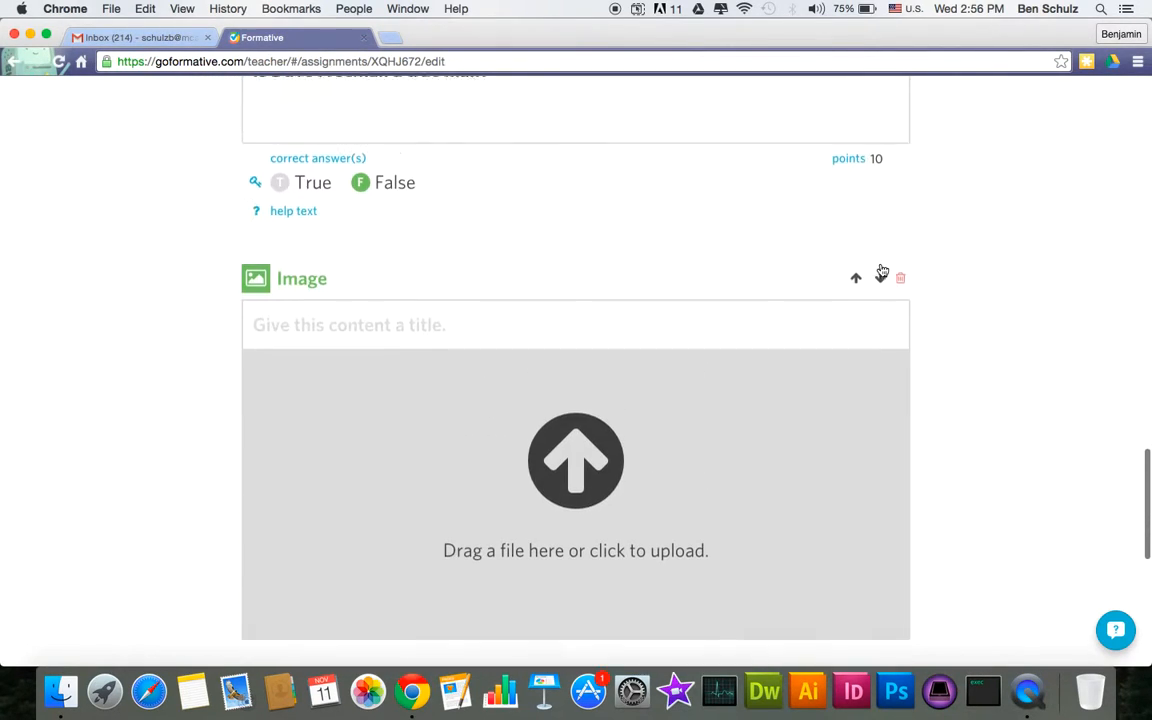
{"action": "left_click", "coordinate": [901, 288]}
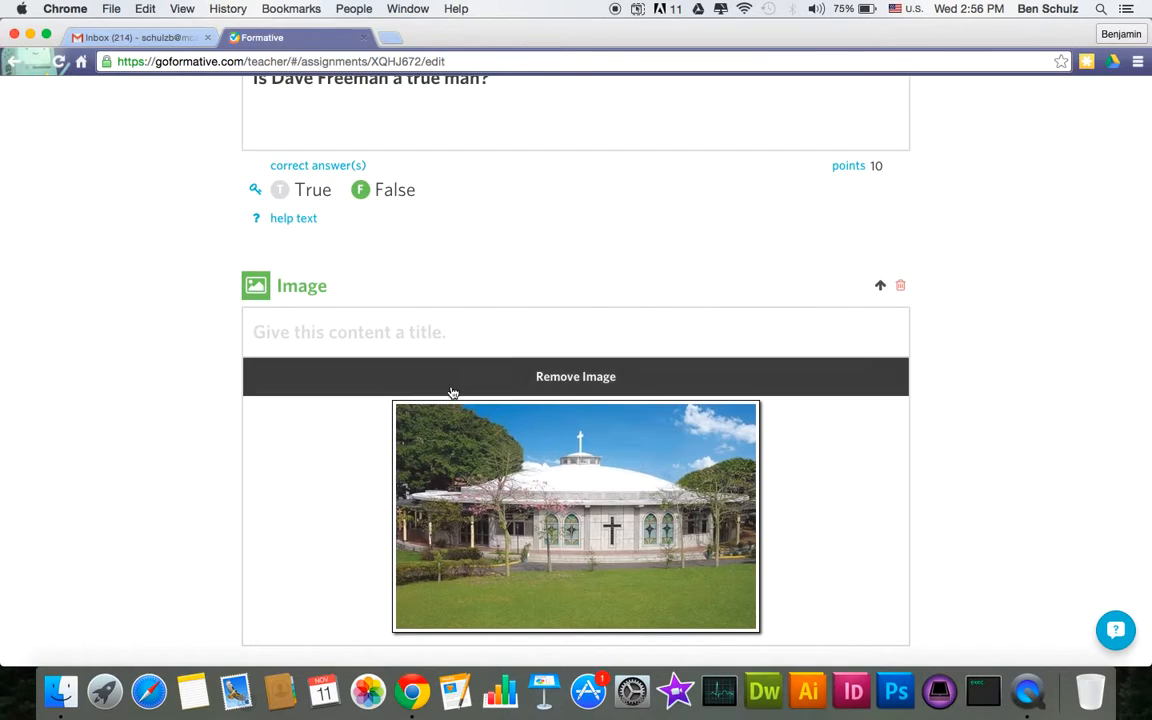
- Delete the chapel image block so question 4 ends the assignment
{"action": "scroll", "coordinate": [450, 393], "scroll_direction": "down", "scroll_amount": 3}
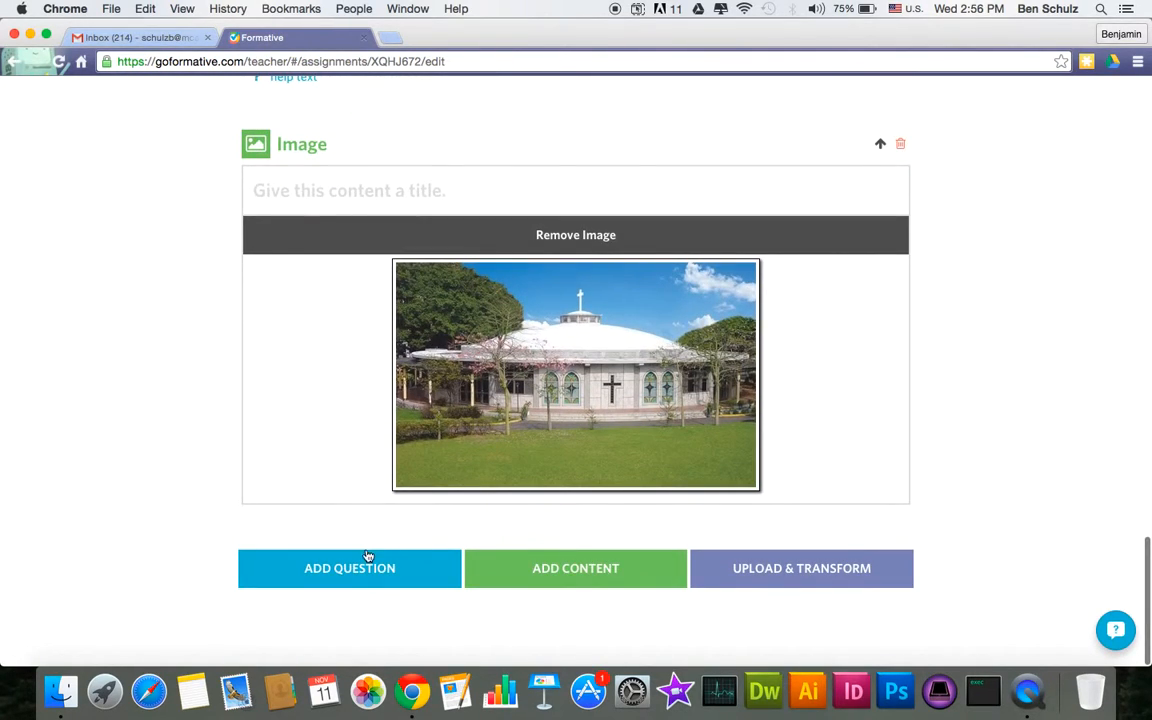
{"action": "left_click", "coordinate": [367, 565]}
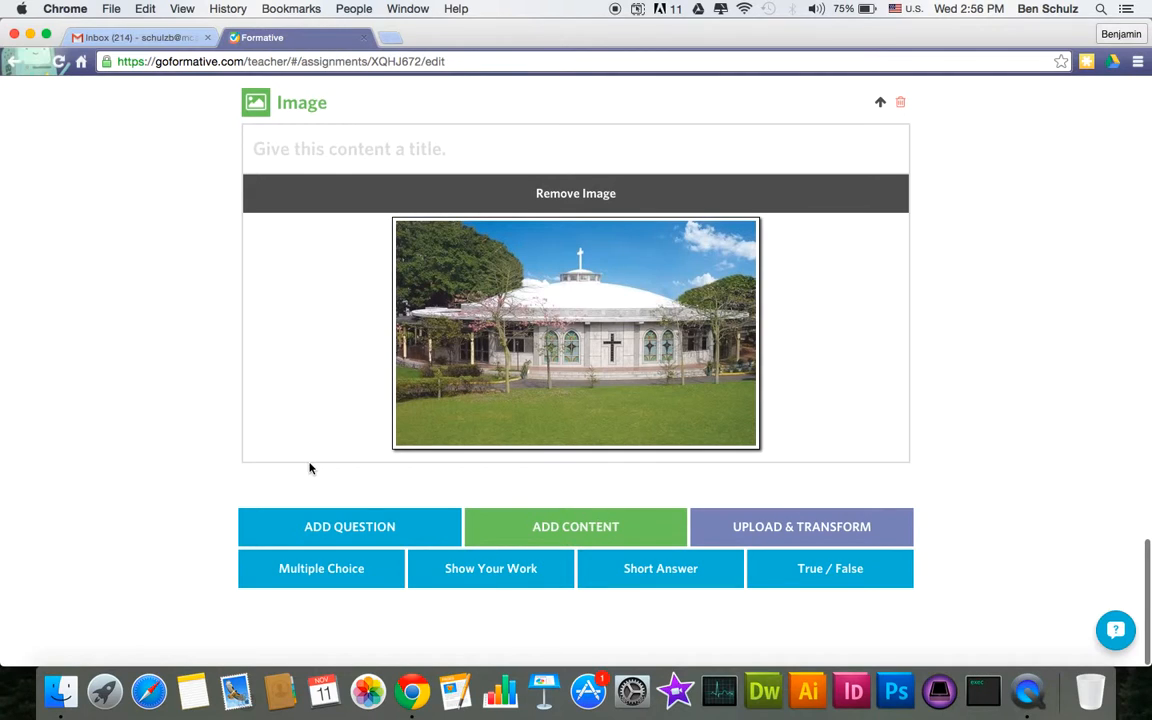
{"action": "left_click", "coordinate": [899, 103]}
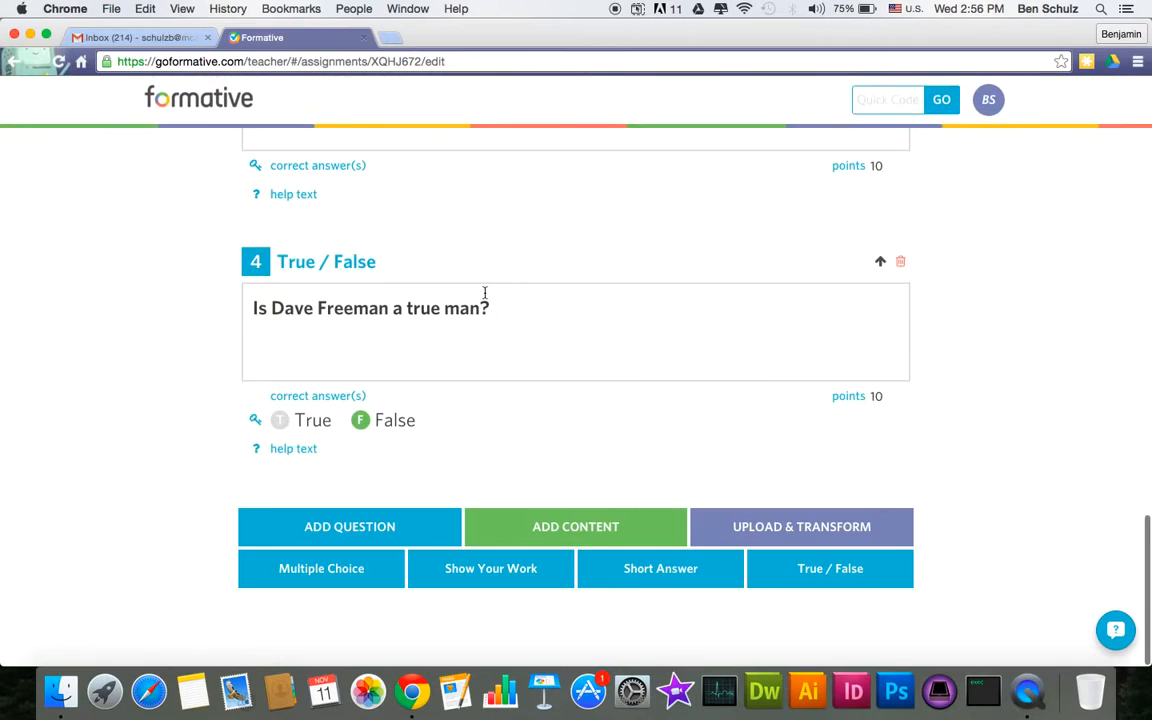
{"action": "left_click", "coordinate": [552, 535]}
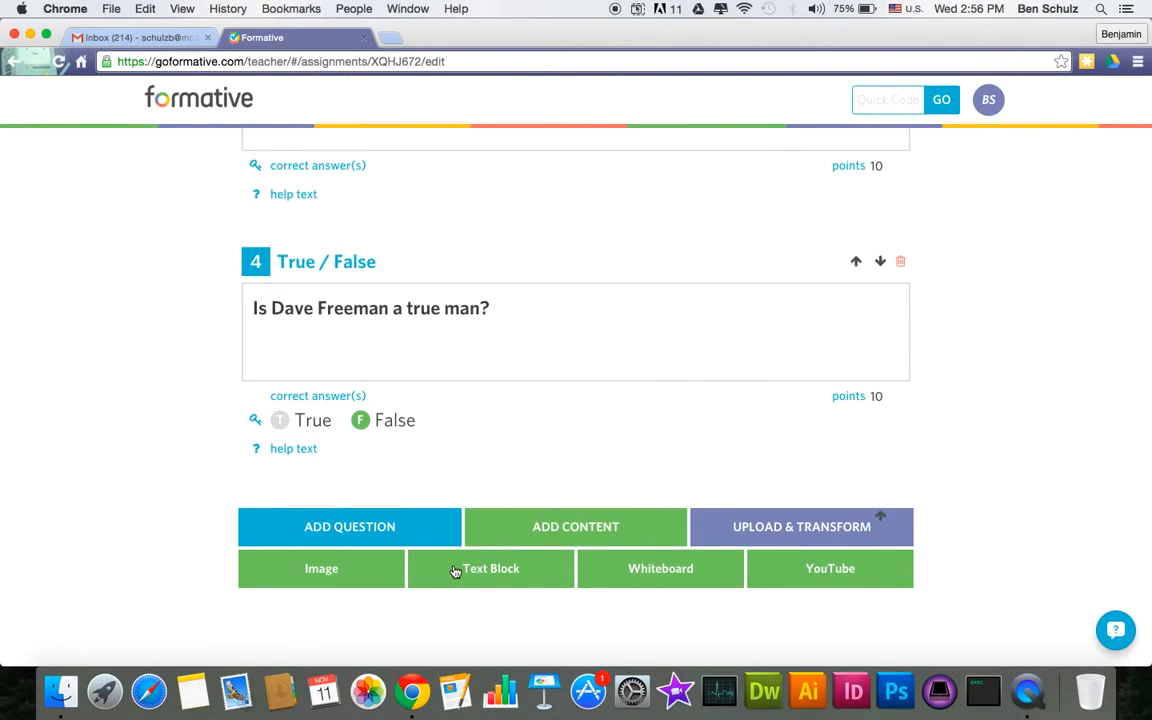
- Add a Text Block titled 'Text Block' with the body 'Hello block!' after question 4
{"action": "left_click", "coordinate": [455, 569]}
{"action": "left_click", "coordinate": [463, 426]}
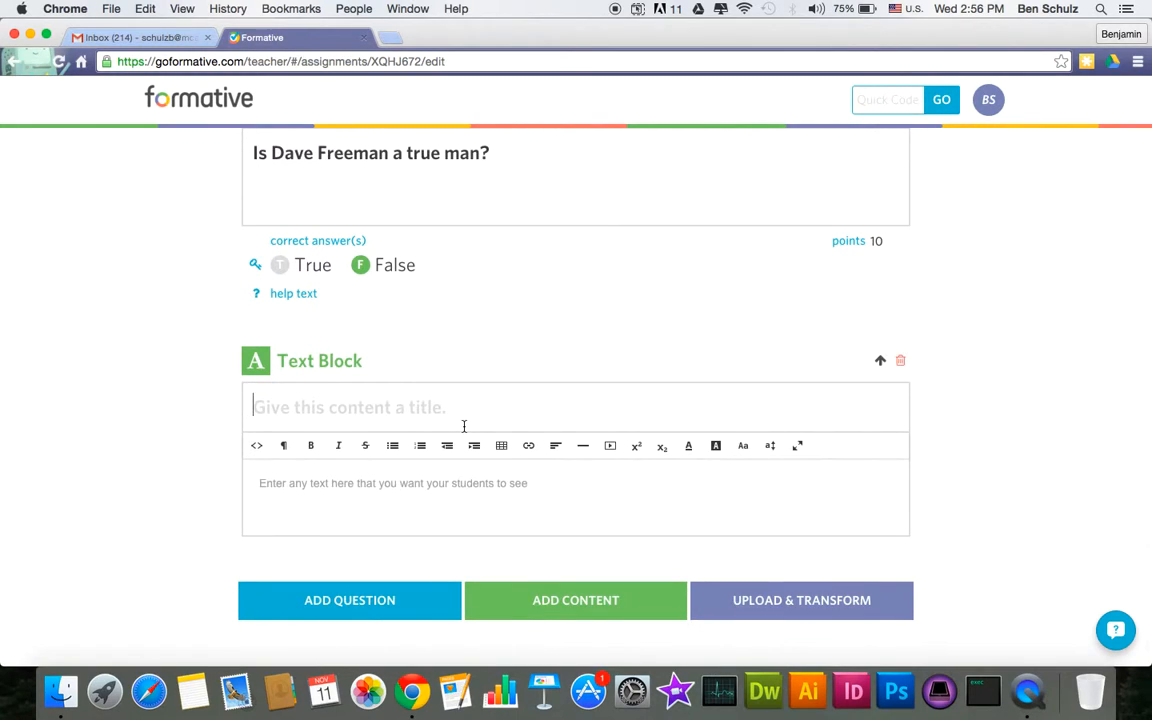
{"action": "type", "text": "Text"}
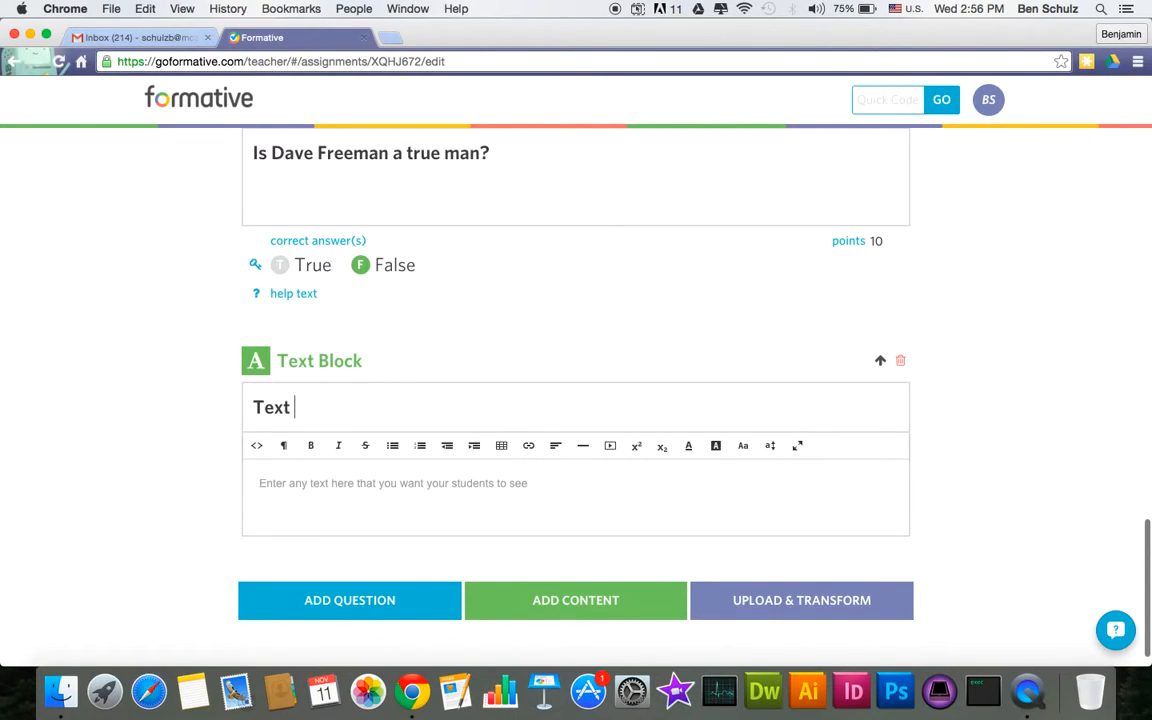
{"action": "type", "text": " Block"}
{"action": "left_click", "coordinate": [421, 504]}
{"action": "type", "text": "Hell"}
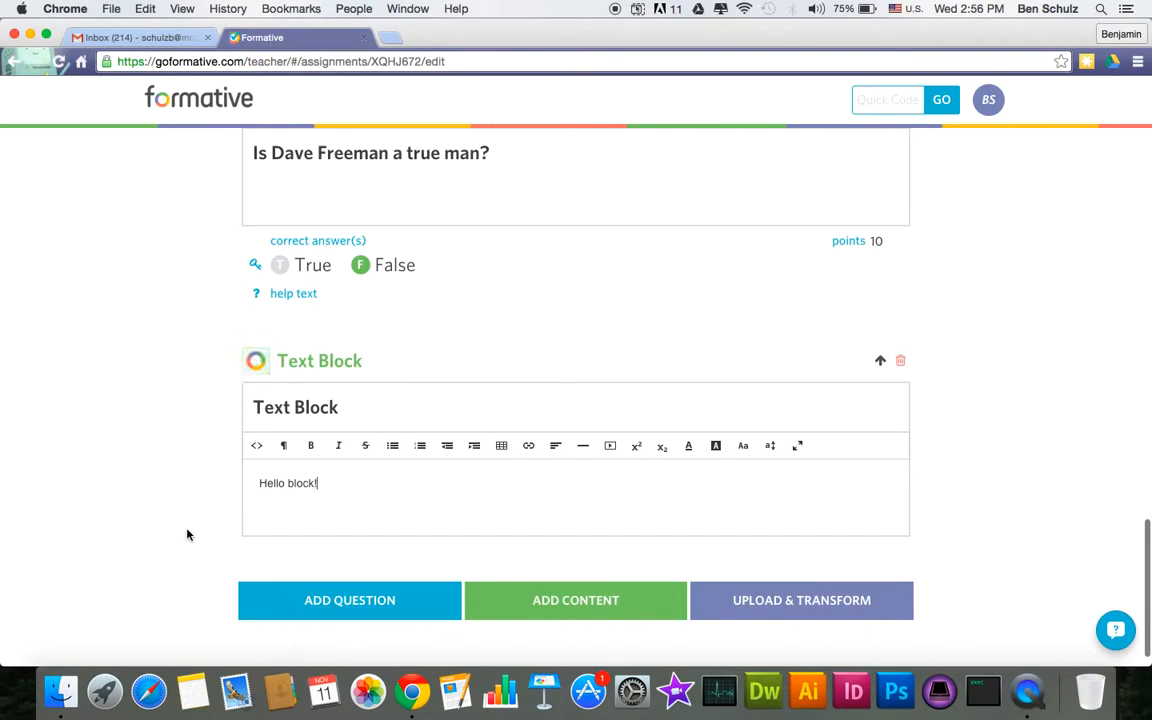
{"action": "scroll", "coordinate": [454, 399], "scroll_direction": "down", "scroll_amount": 1}
{"action": "scroll", "coordinate": [454, 399], "scroll_direction": "down", "scroll_amount": 2}
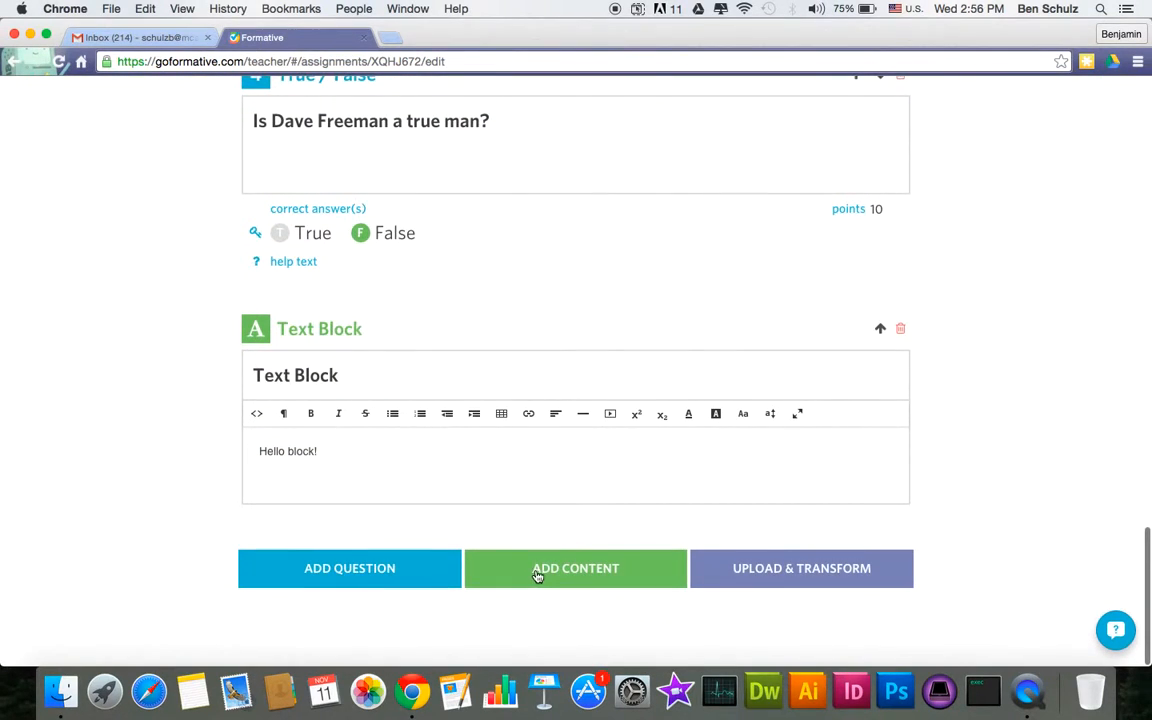
{"action": "left_click", "coordinate": [535, 569]}
- Add a whiteboard block and sketch a black stroke, then purple scribbles on it
{"action": "left_click", "coordinate": [637, 582]}
{"action": "mouse_move", "coordinate": [277, 331]}
{"action": "left_mouse_down"}
{"action": "mouse_move", "coordinate": [563, 406]}
{"action": "mouse_move", "coordinate": [585, 347]}
{"action": "left_mouse_up"}
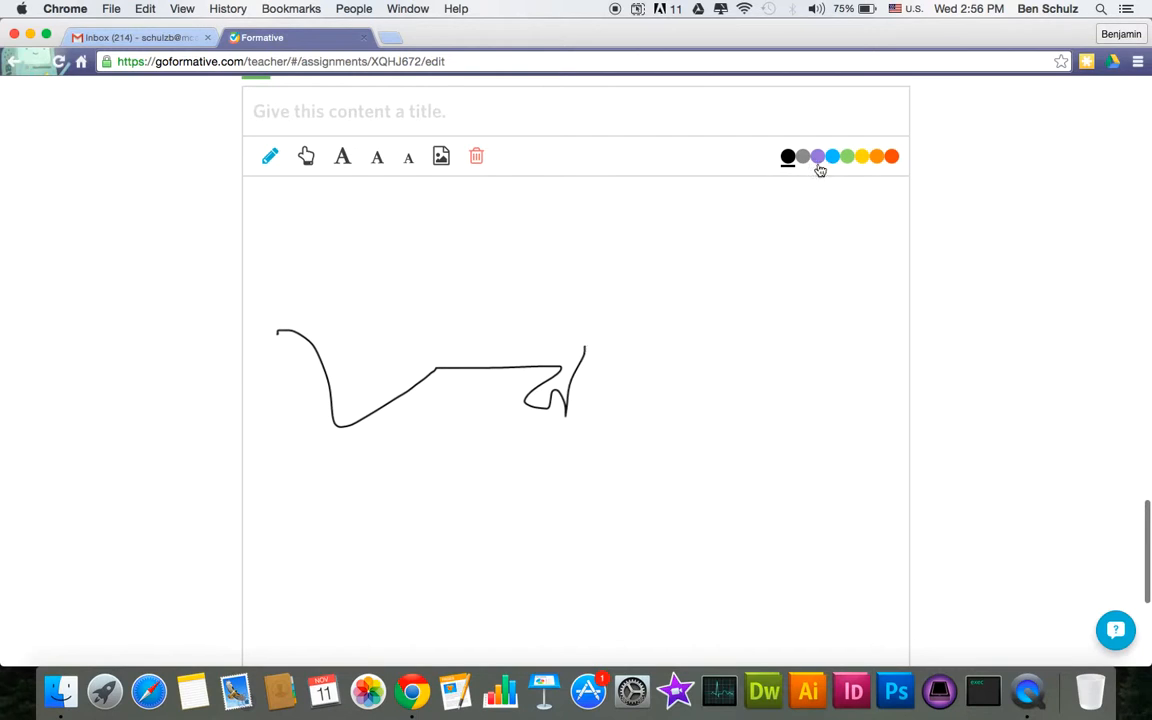
{"action": "left_click", "coordinate": [817, 156]}
{"action": "mouse_move", "coordinate": [632, 277]}
{"action": "left_mouse_down"}
{"action": "mouse_move", "coordinate": [748, 378]}
{"action": "mouse_move", "coordinate": [703, 470]}
{"action": "left_mouse_up"}
{"action": "mouse_move", "coordinate": [647, 498]}
{"action": "left_mouse_down"}
{"action": "mouse_move", "coordinate": [545, 283]}
{"action": "mouse_move", "coordinate": [656, 604]}
{"action": "mouse_move", "coordinate": [537, 563]}
{"action": "mouse_move", "coordinate": [467, 380]}
{"action": "mouse_move", "coordinate": [525, 324]}
{"action": "left_mouse_up"}
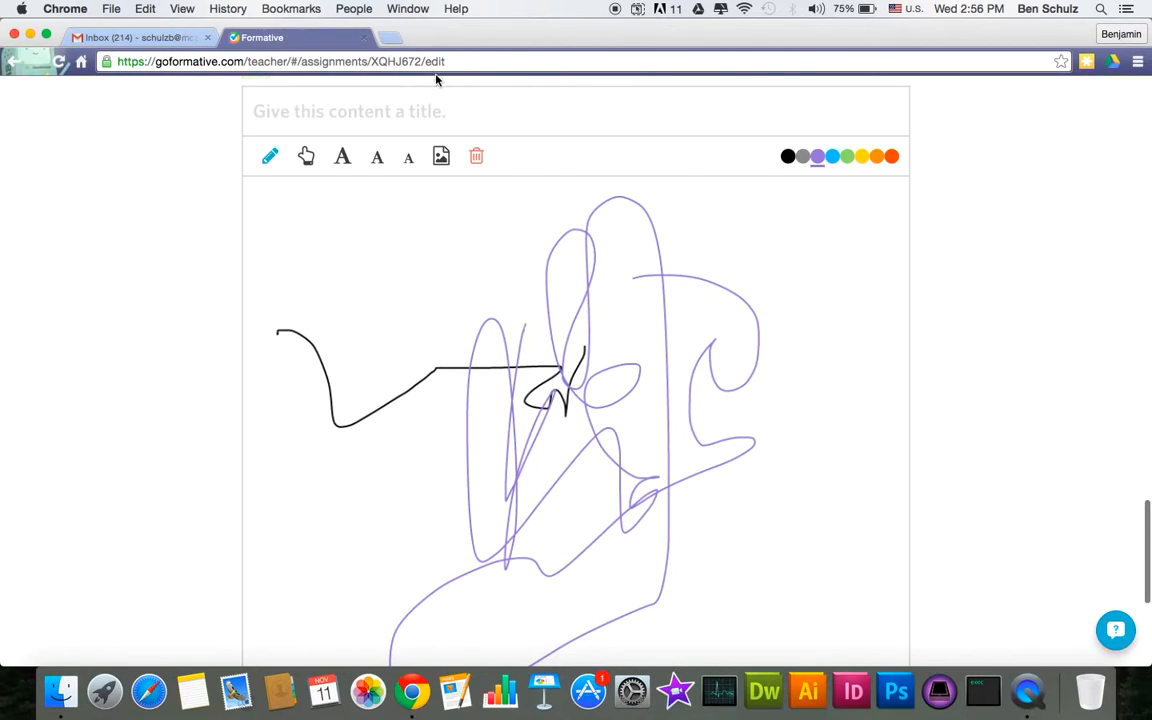
- Title the whiteboard 'Draw the first thing that comes to your mind when you hear "SHOOOM!"'
{"action": "left_click", "coordinate": [420, 103]}
{"action": "type", "text": "Draw the f"}
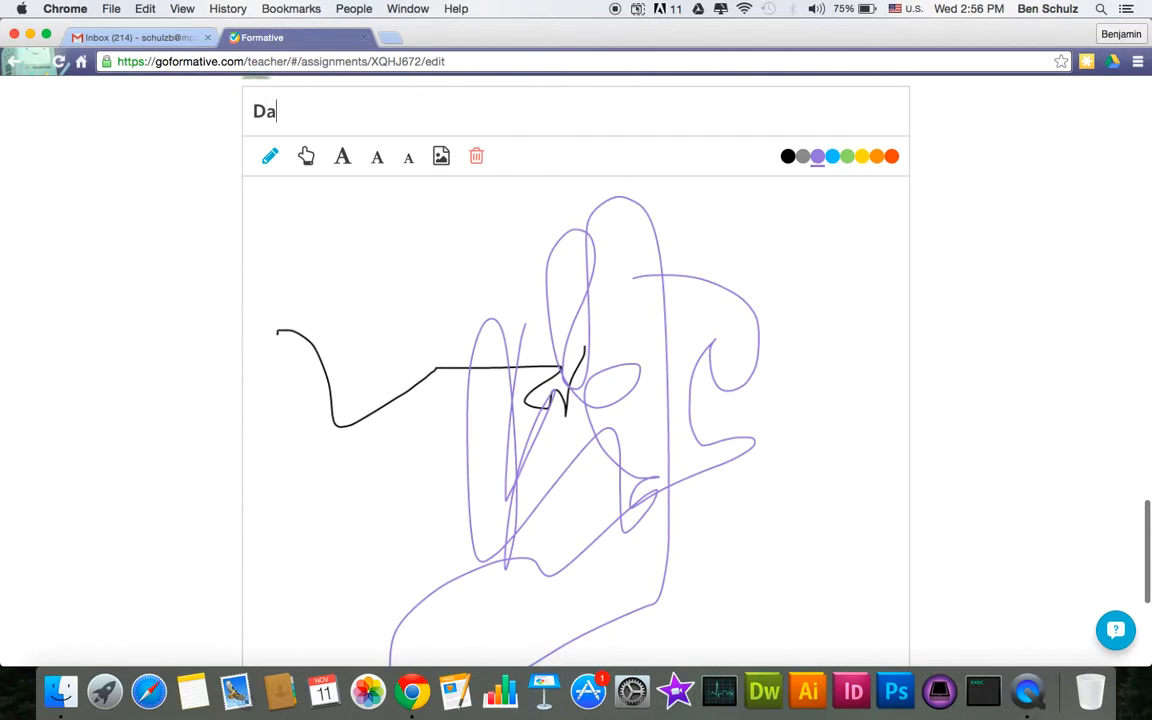
{"action": "type", "text": "irst thing w"}
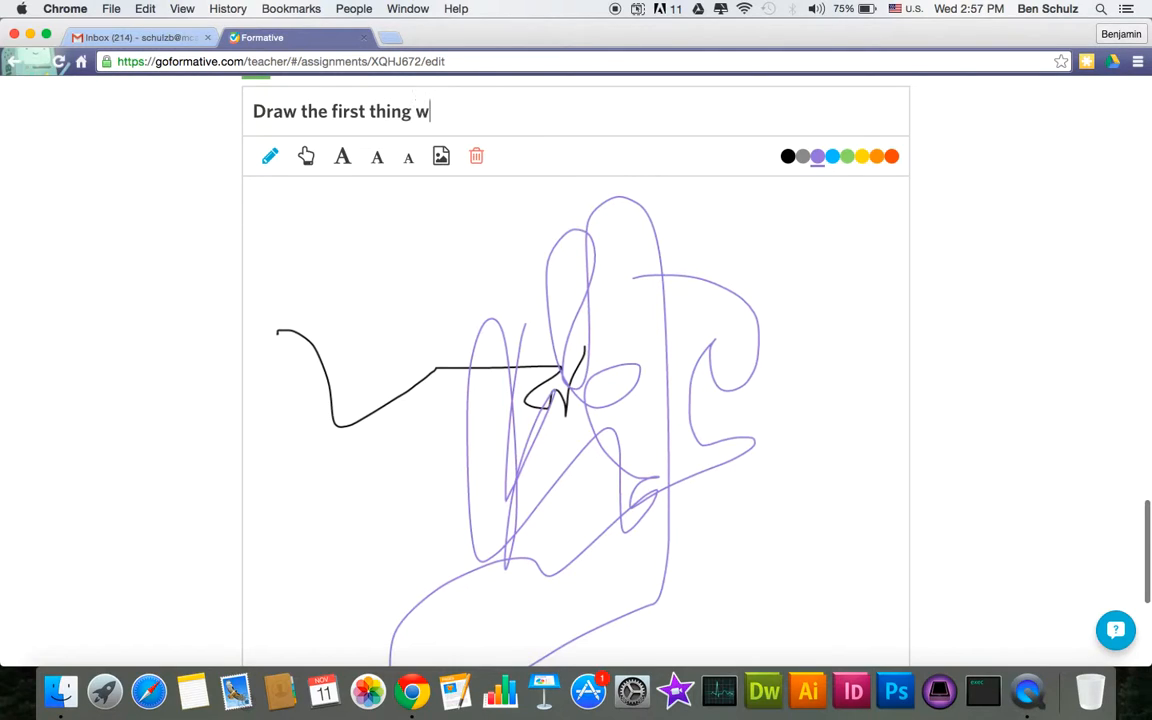
{"action": "key", "text": "BackSpace"}
{"action": "type", "text": "that come"}
{"action": "type", "text": "s to"}
{"action": "key", "text": "BackSpace"}
{"action": "type", "text": "to your mind when you hear"}
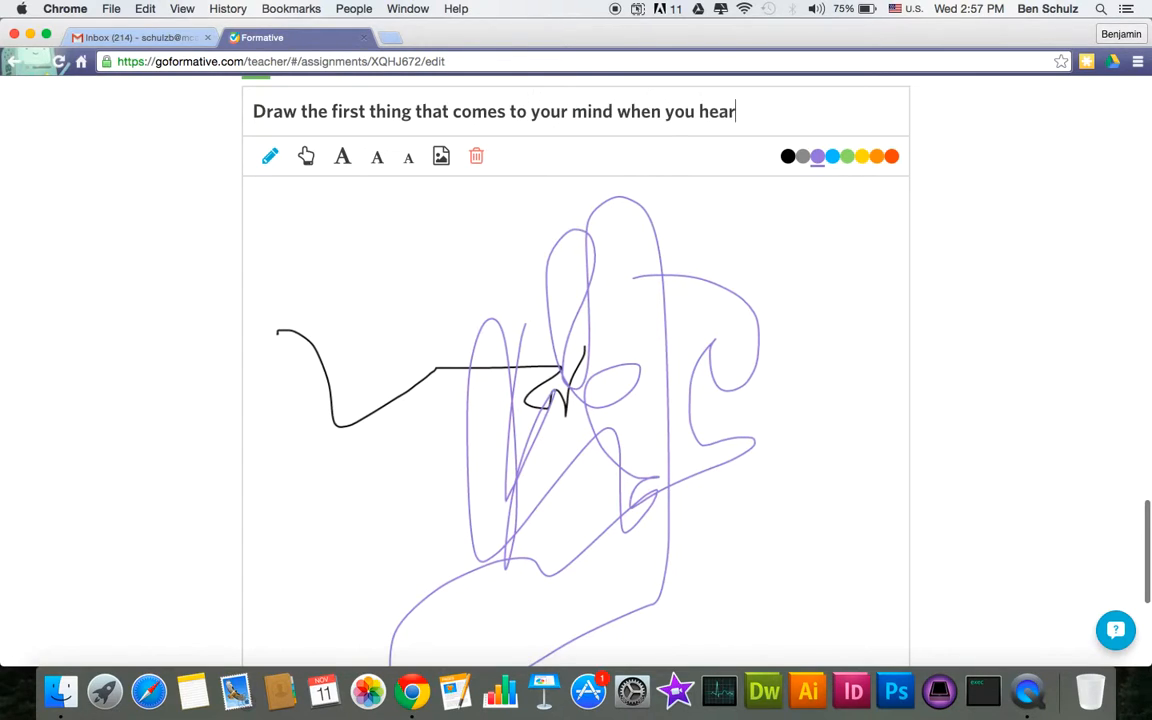
{"action": "type", "text": " SHOOOM!\""}
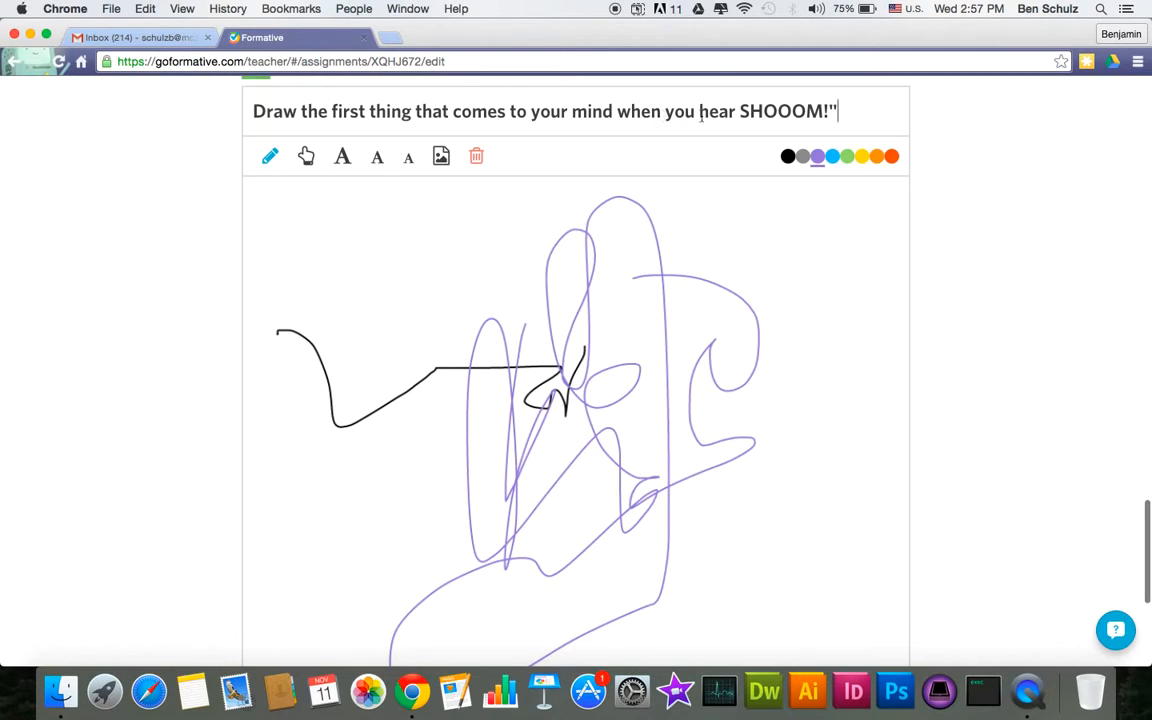
{"action": "left_click", "coordinate": [739, 111]}
{"action": "type", "text": "\""}
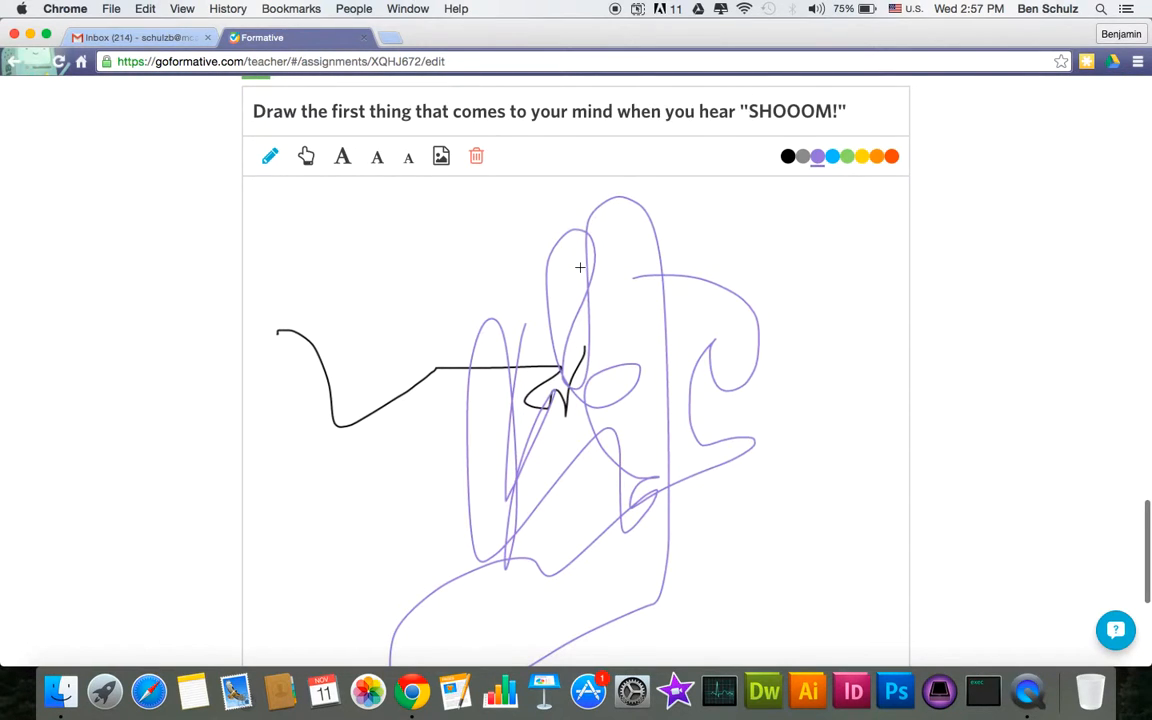
{"action": "scroll", "coordinate": [580, 267], "scroll_direction": "down", "scroll_amount": 5}
{"action": "scroll", "coordinate": [580, 267], "scroll_direction": "up", "scroll_amount": 2}
{"action": "scroll", "coordinate": [580, 267], "scroll_direction": "down", "scroll_amount": 2}
- Insert a YouTube content block and title it 'What is this video talking about?'
{"action": "left_click", "coordinate": [555, 563]}
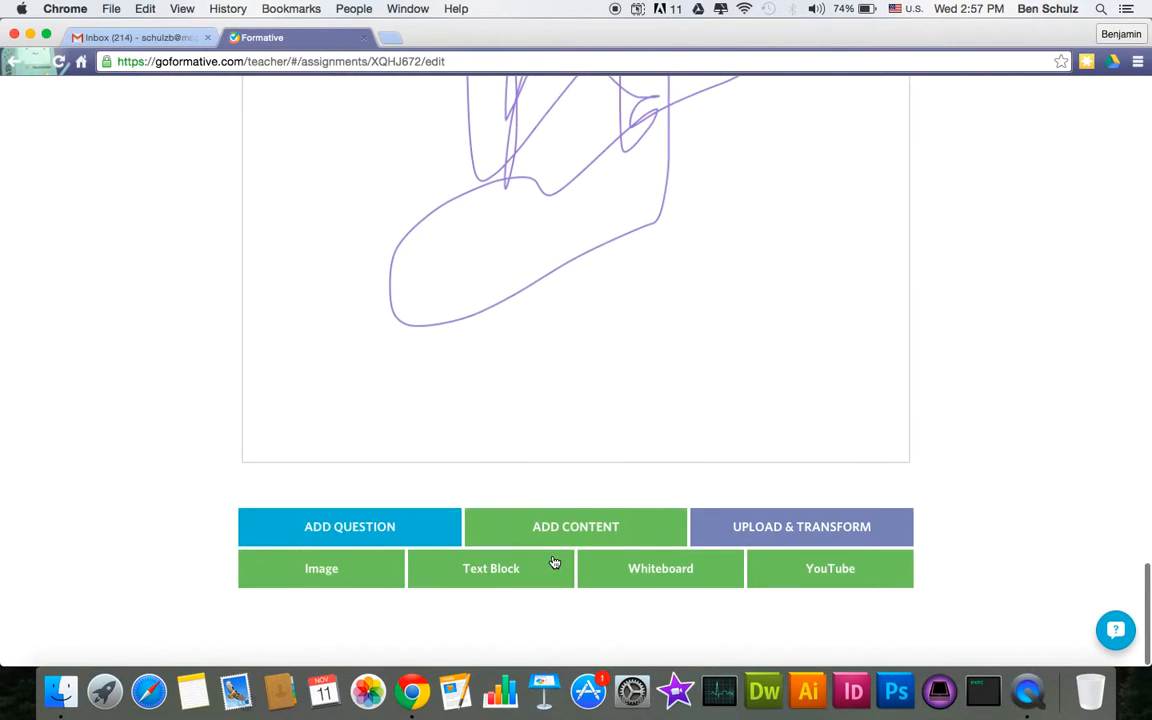
{"action": "left_click", "coordinate": [789, 584]}
{"action": "left_click", "coordinate": [321, 444]}
{"action": "type", "text": "What i"}
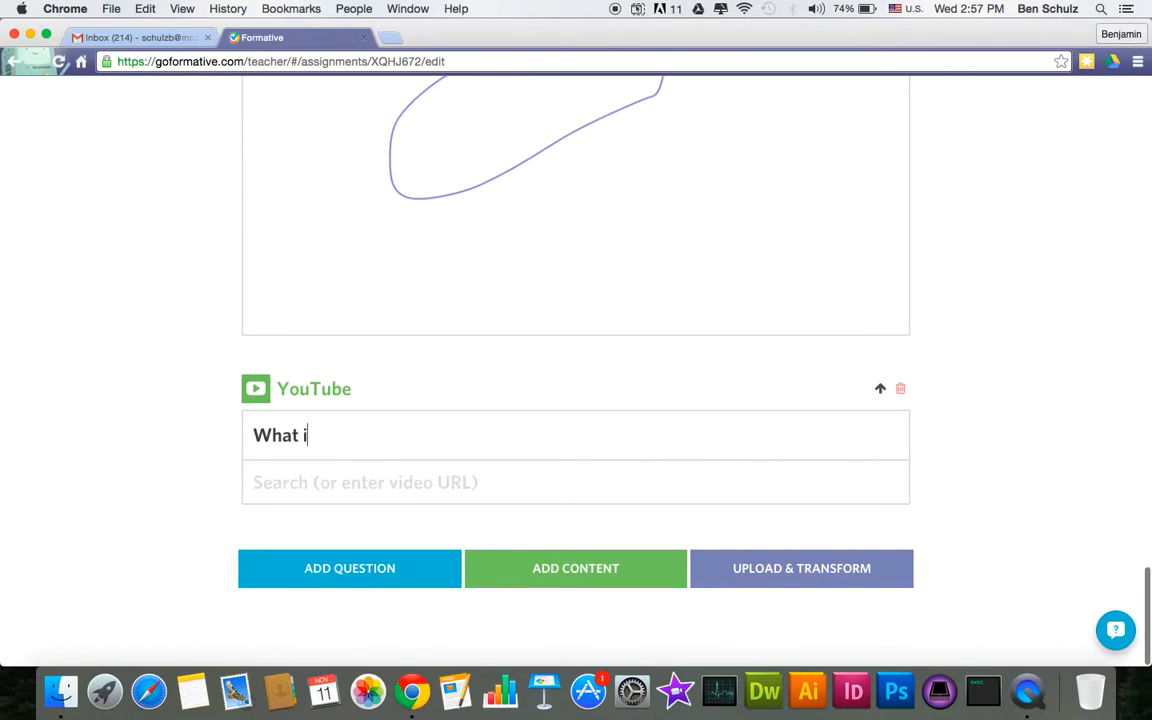
{"action": "type", "text": "s this video talking about?"}
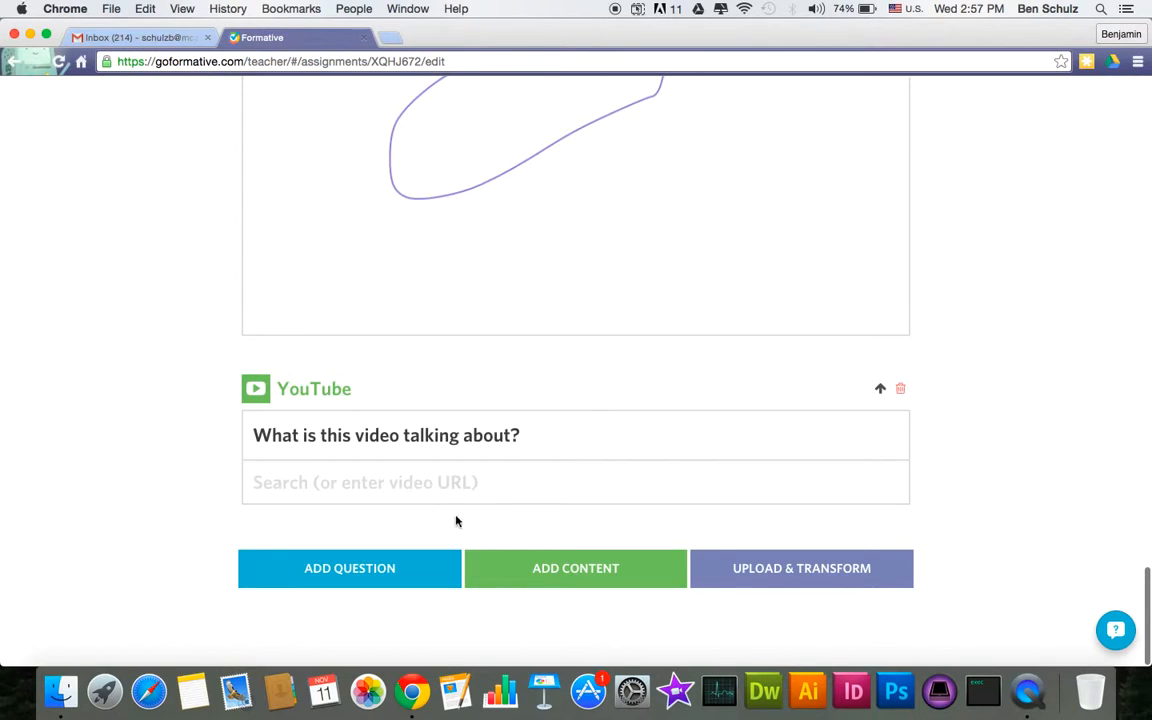
{"action": "left_click", "coordinate": [471, 500]}
- Search YouTube for 'jimmy falon' from a new browser tab's address bar
{"action": "key", "text": "super+t"}
{"action": "type", "text": "you"}
{"action": "key", "text": "Tab"}
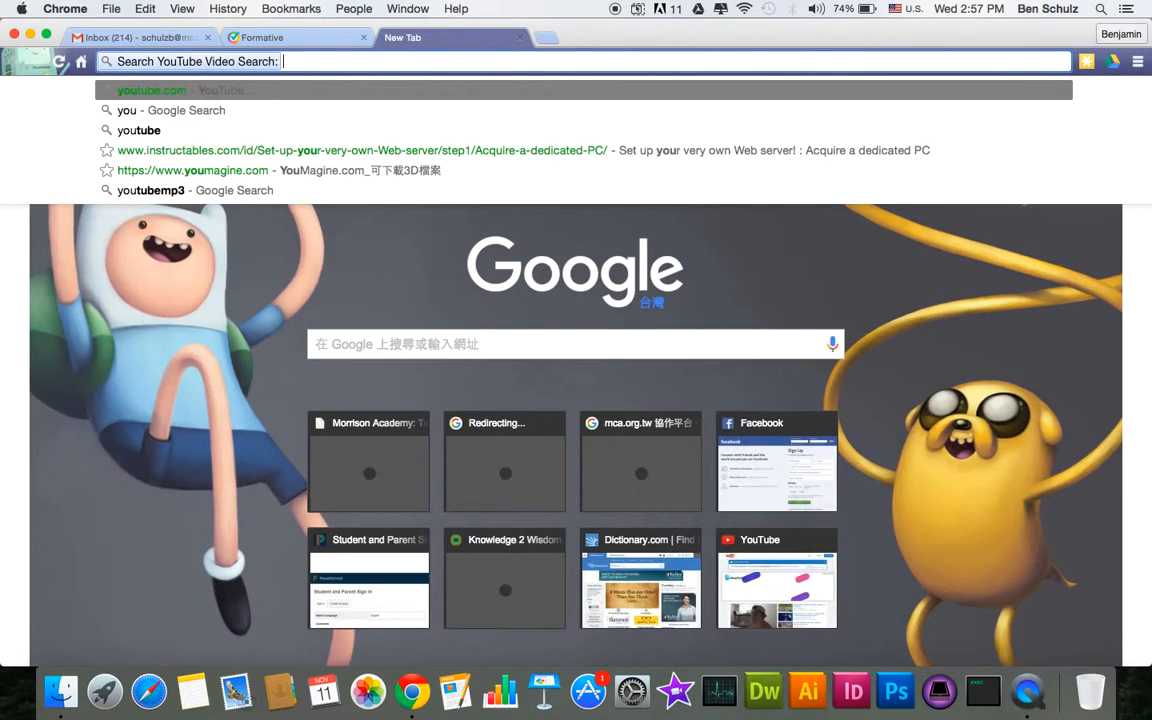
{"action": "type", "text": "ji"}
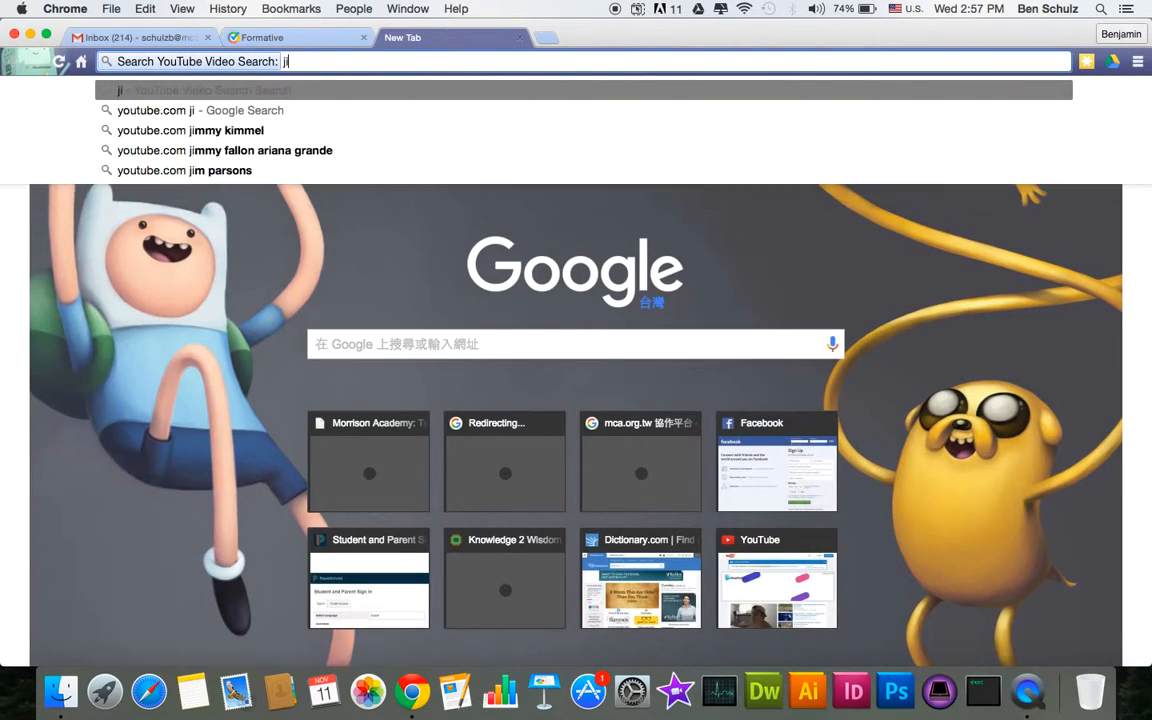
{"action": "key", "text": "BackSpace"}
{"action": "type", "text": "immy falon"}
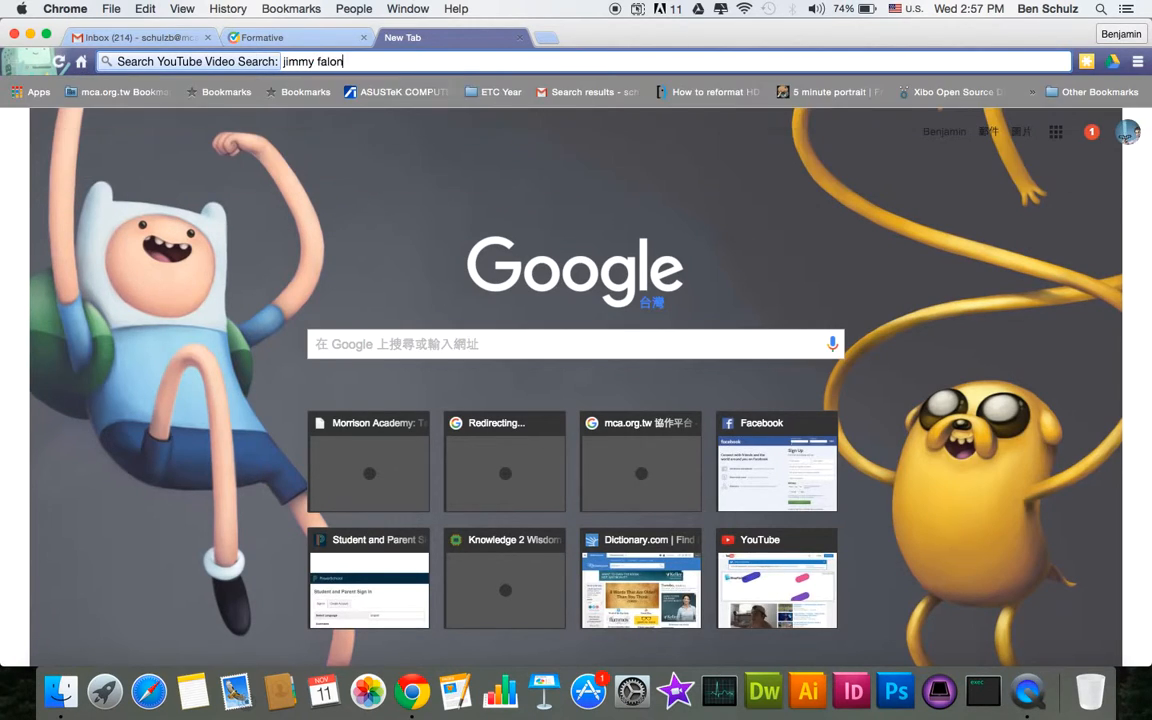
{"action": "key", "text": "Return"}
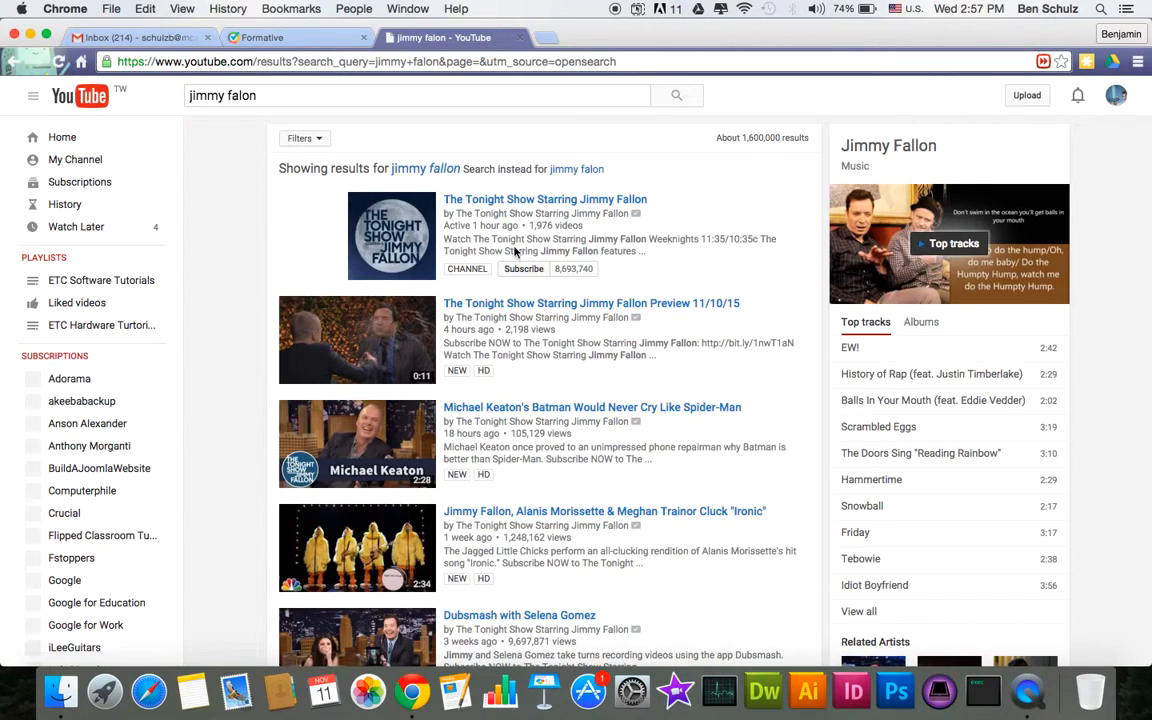
- Open the Tonight Show Starring Jimmy Fallon Preview 11/10/15 video, copy its URL and pause it
{"action": "left_click", "coordinate": [489, 304]}
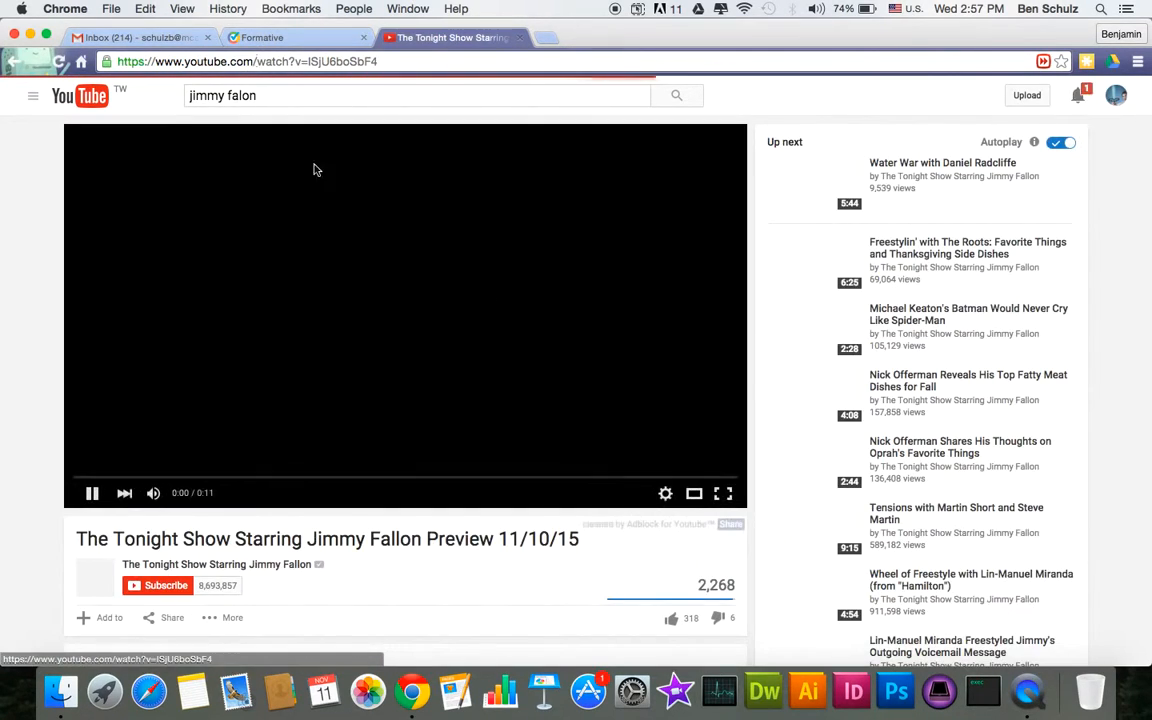
{"action": "left_click", "coordinate": [294, 62]}
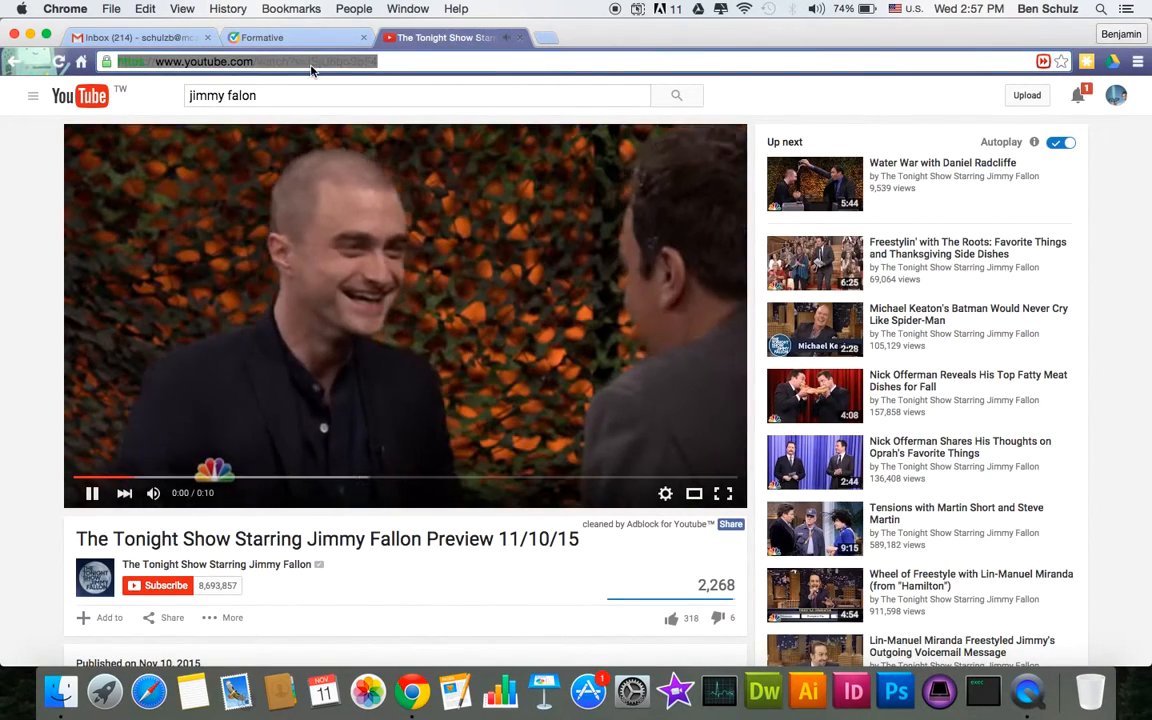
{"action": "left_click", "coordinate": [294, 230]}
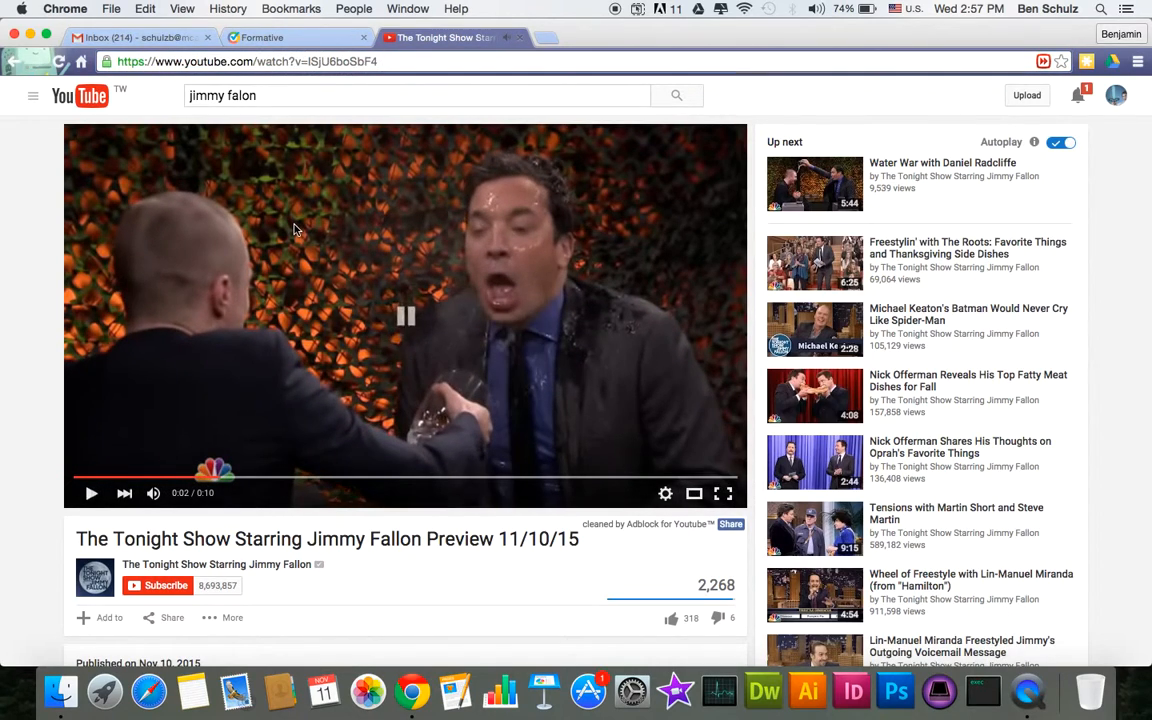
{"action": "left_click", "coordinate": [262, 38]}
- Paste the Tonight Show preview URL into the YouTube block and select that video
{"action": "left_click", "coordinate": [422, 490]}
{"action": "type", "text": "https://www.youtube.com/watch?v=ISjU6boSbF4"}
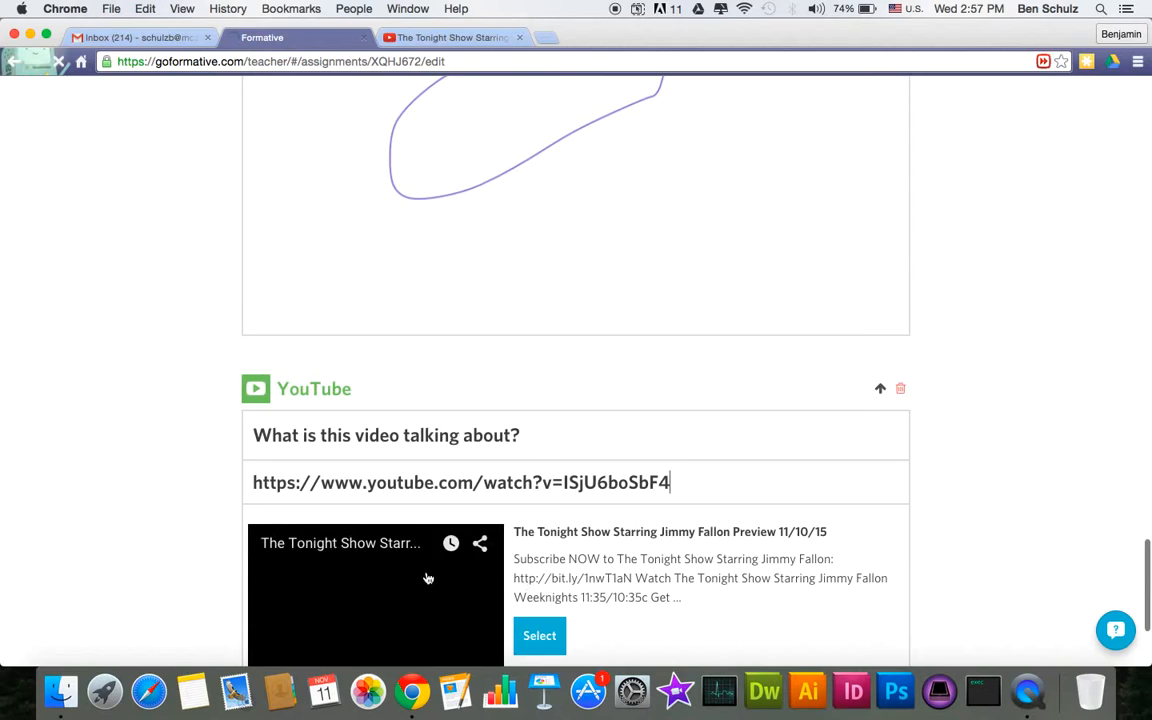
{"action": "scroll", "coordinate": [427, 576], "scroll_direction": "down", "scroll_amount": 5}
{"action": "left_click", "coordinate": [531, 446]}
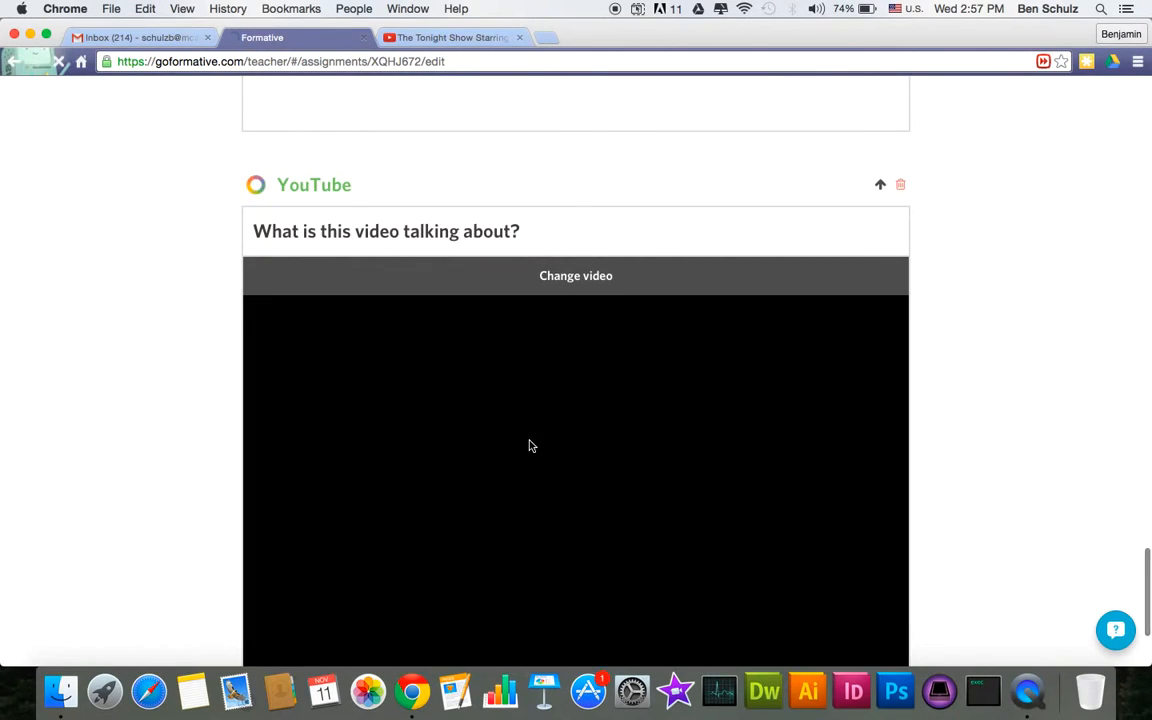
{"action": "scroll", "coordinate": [347, 465], "scroll_direction": "down", "scroll_amount": 5}
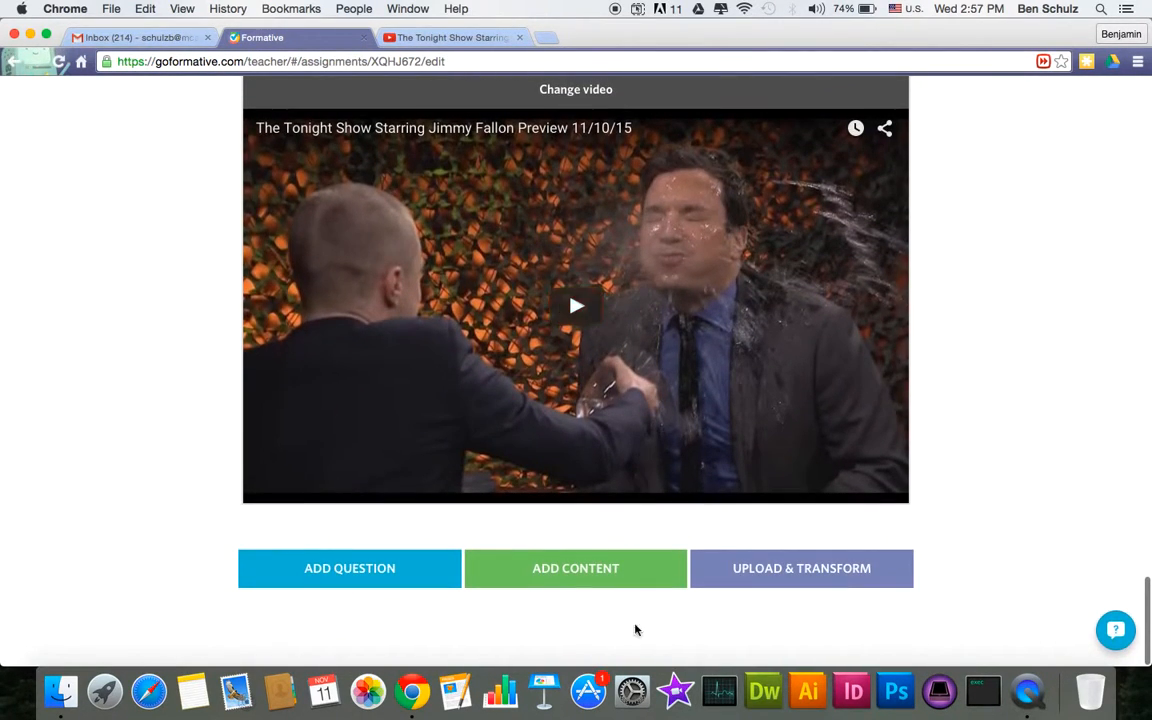
{"action": "left_click", "coordinate": [400, 567]}
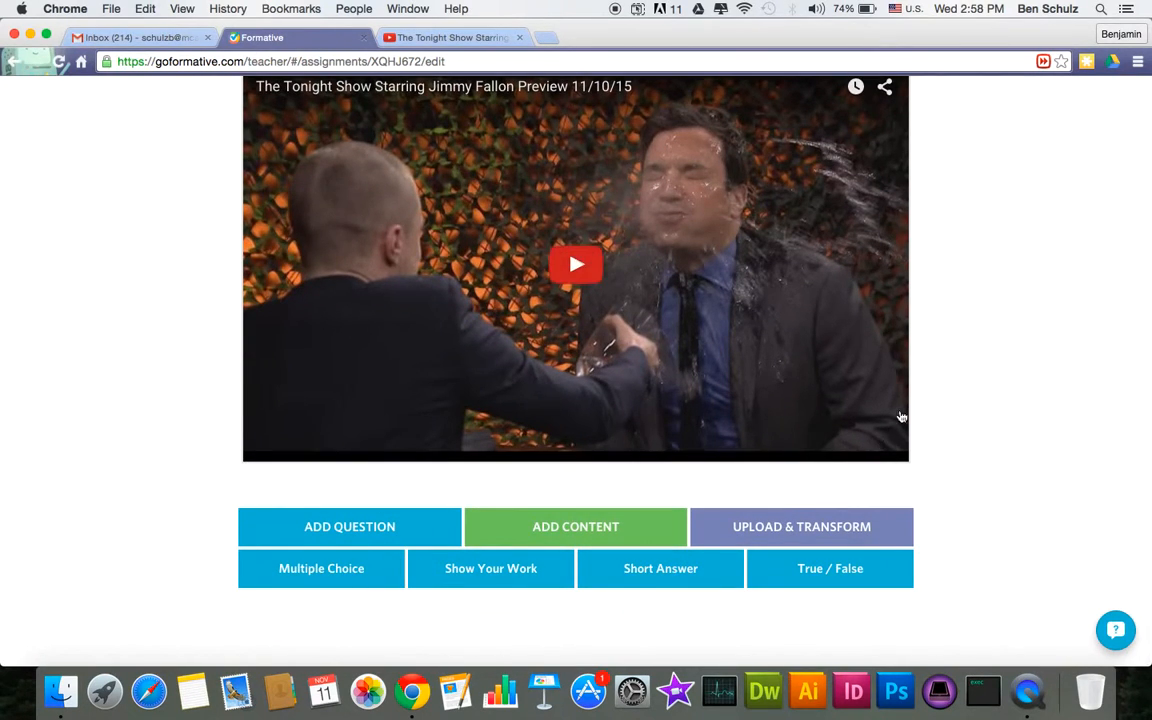
{"action": "scroll", "coordinate": [962, 378], "scroll_direction": "up", "scroll_amount": 5}
{"action": "scroll", "coordinate": [962, 378], "scroll_direction": "down", "scroll_amount": 5}
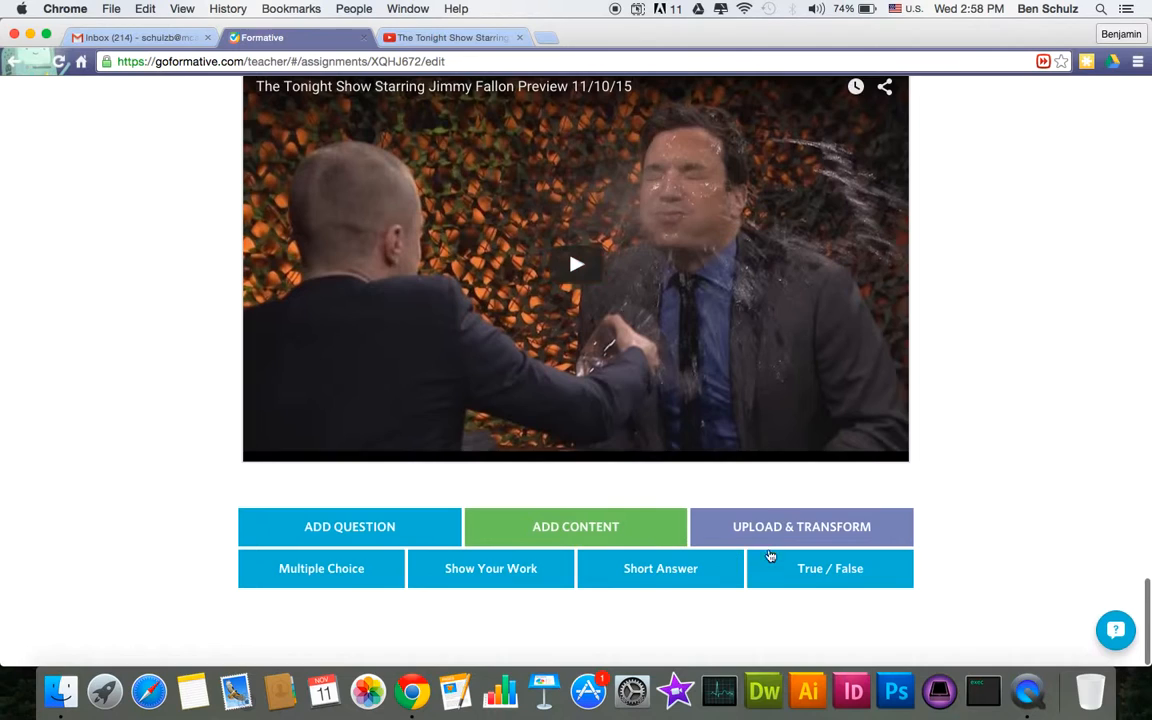
- Add an Upload & Transform block and try StaffHandbook.22015-16.docx, rejected as 33 pages over the 5-page limit
{"action": "left_click", "coordinate": [778, 534]}
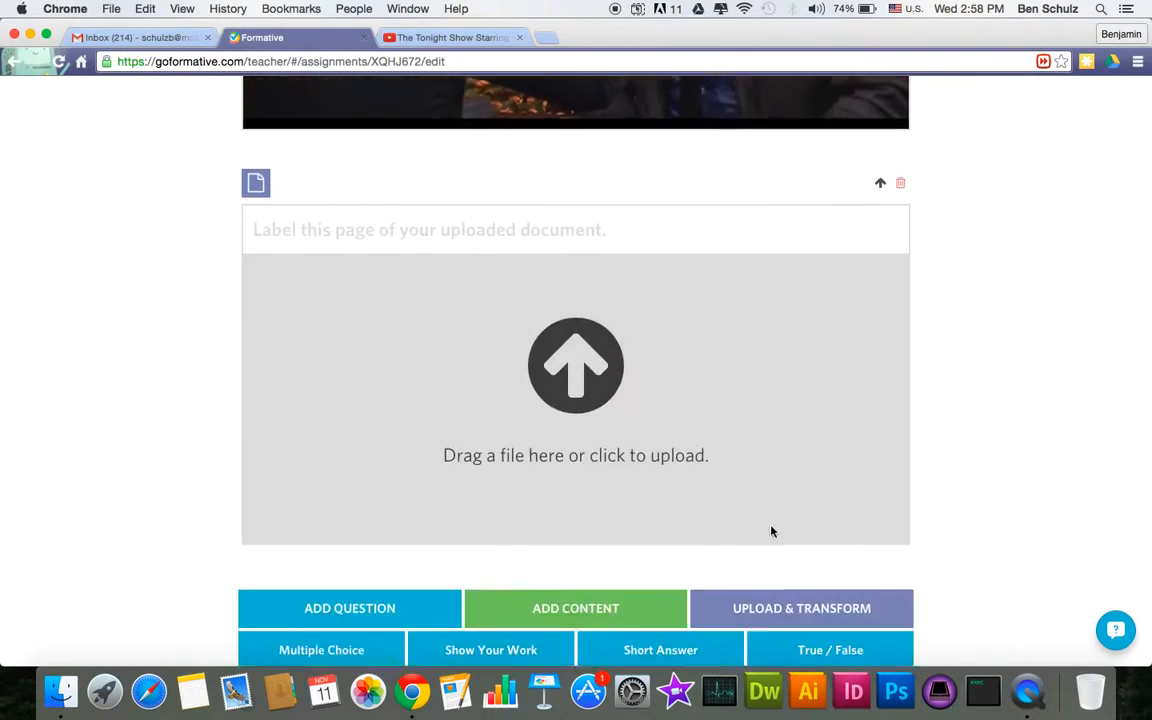
{"action": "left_click", "coordinate": [597, 287]}
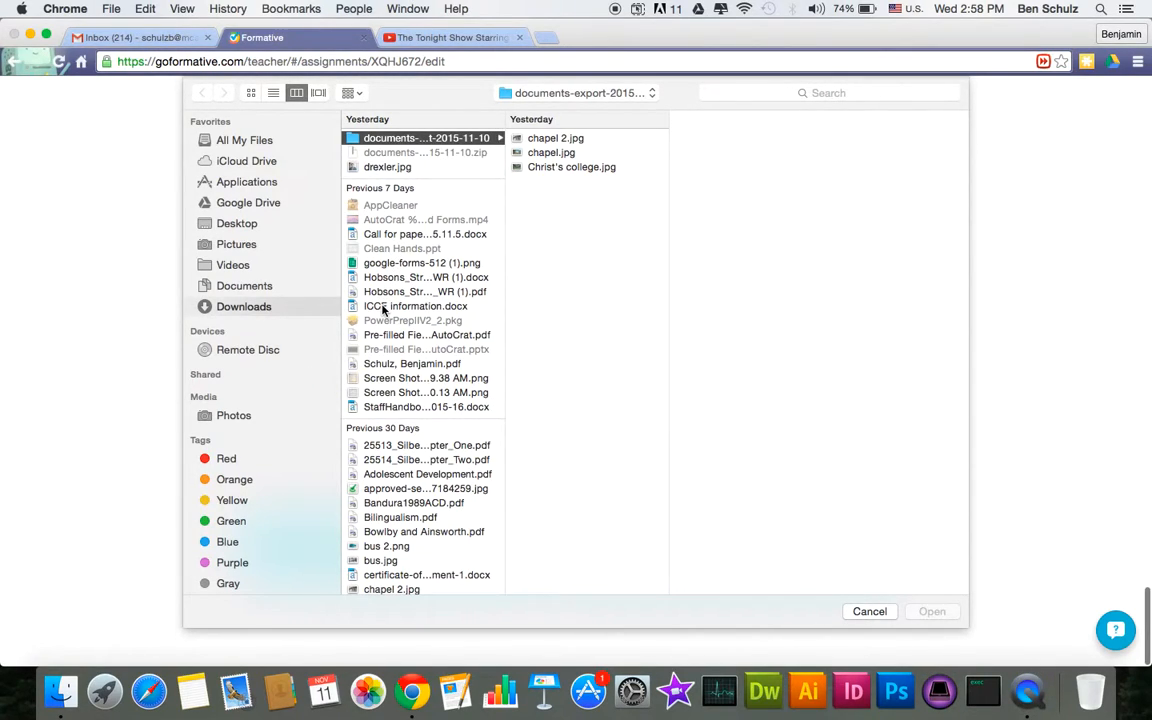
{"action": "scroll", "coordinate": [399, 385], "scroll_direction": "down", "scroll_amount": 1}
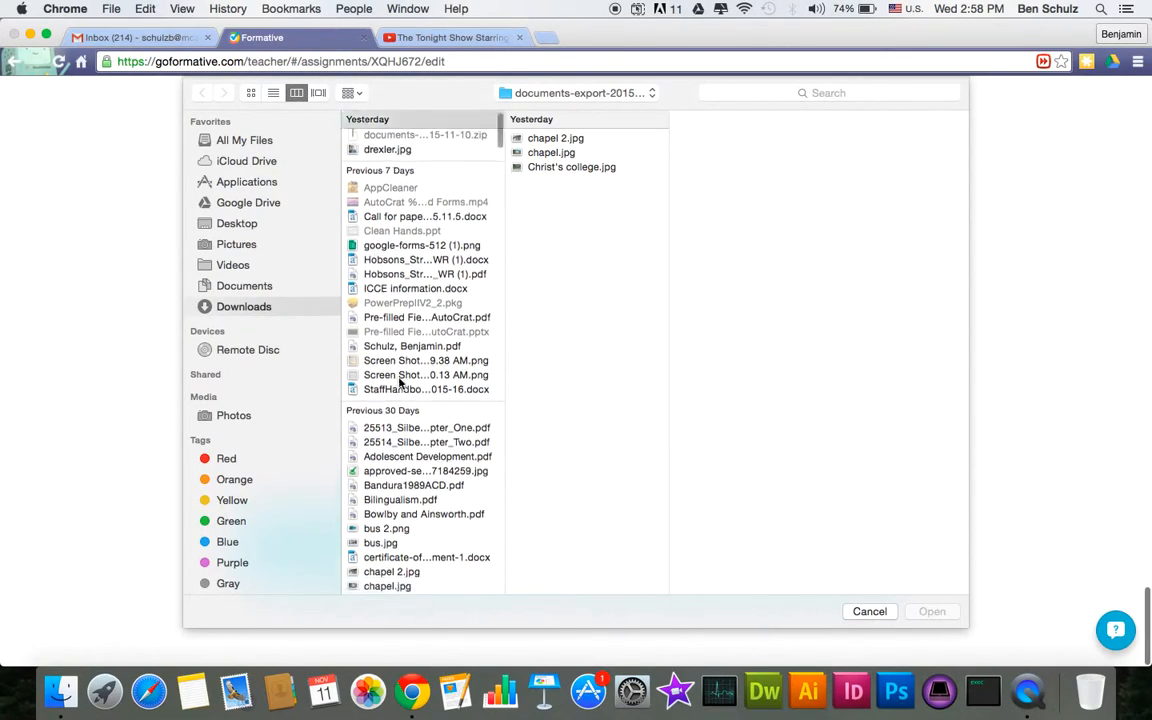
{"action": "double_click", "coordinate": [397, 388]}
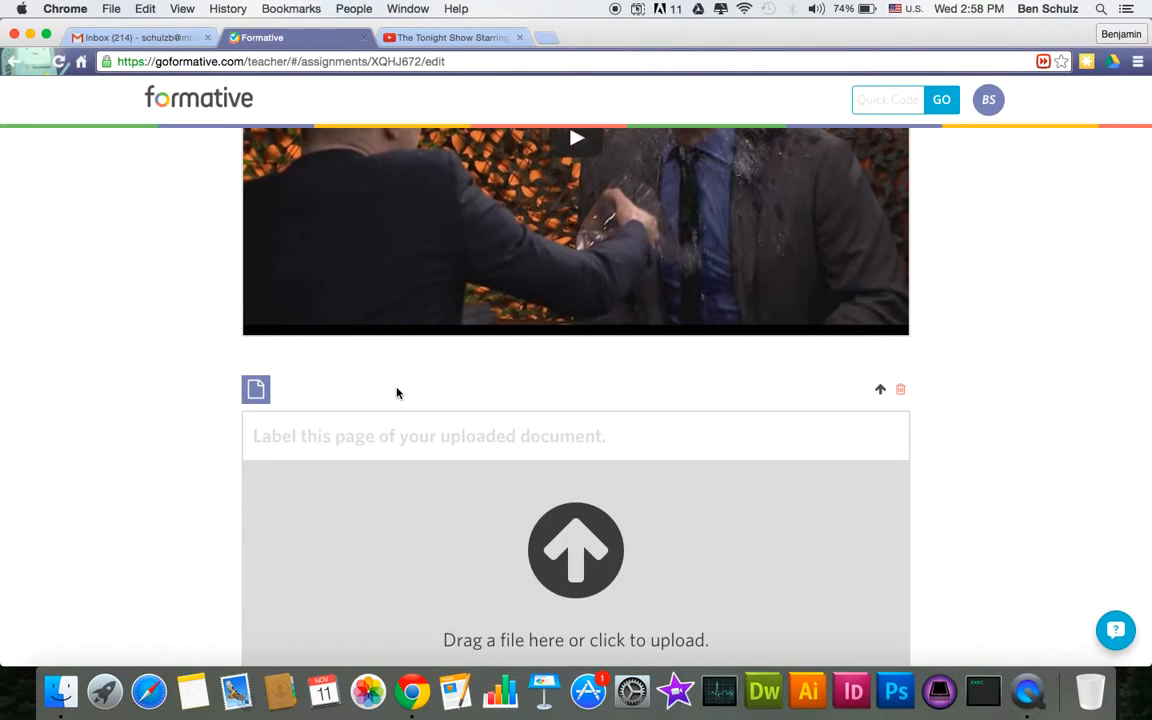
- Add another document upload section and choose a different file for it
{"action": "scroll", "coordinate": [488, 517], "scroll_direction": "down", "scroll_amount": 5}
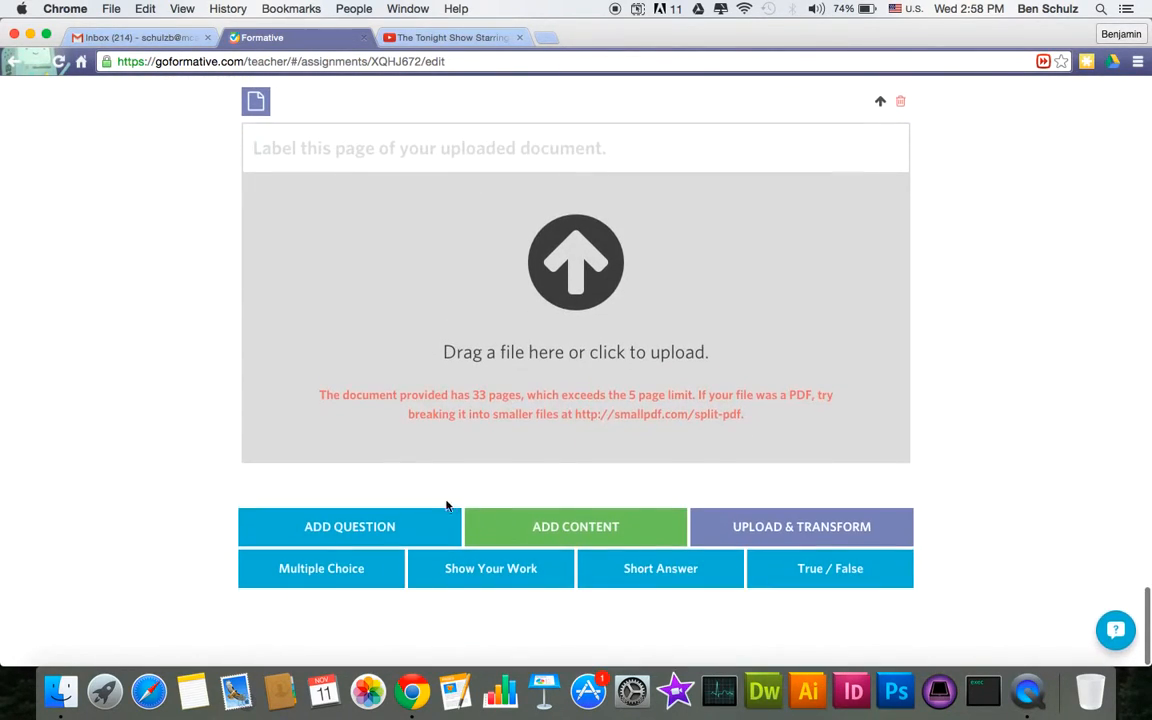
{"action": "left_click", "coordinate": [743, 523]}
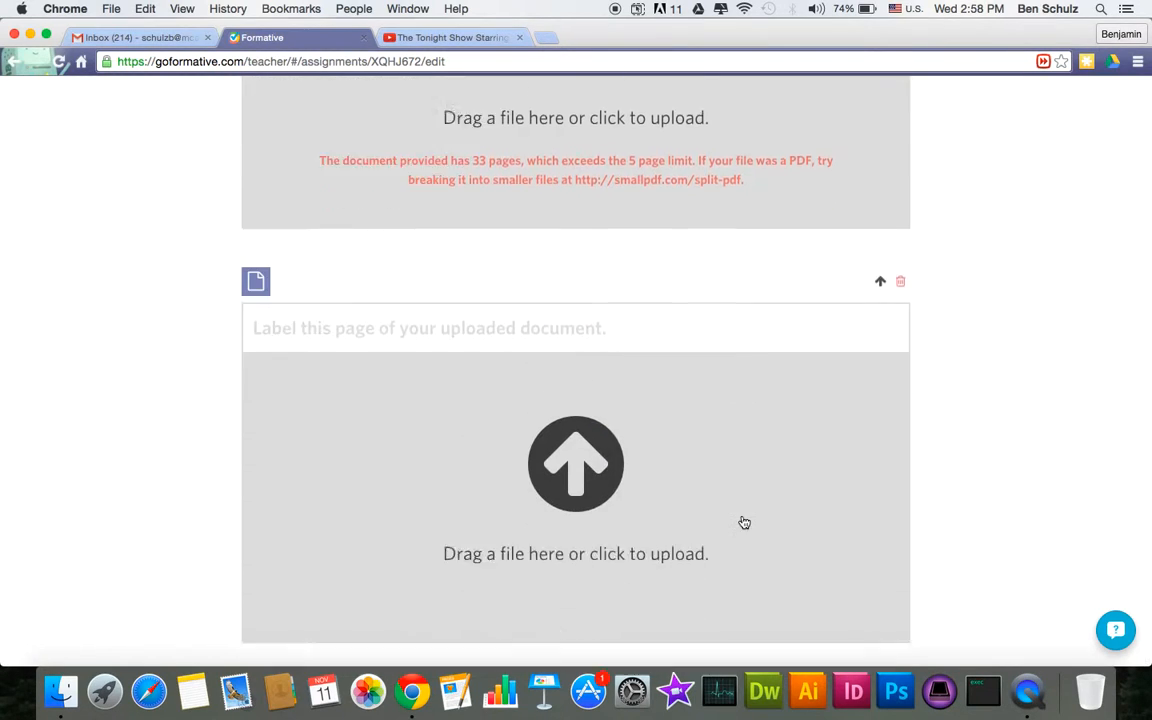
{"action": "scroll", "coordinate": [830, 350], "scroll_direction": "up", "scroll_amount": 3}
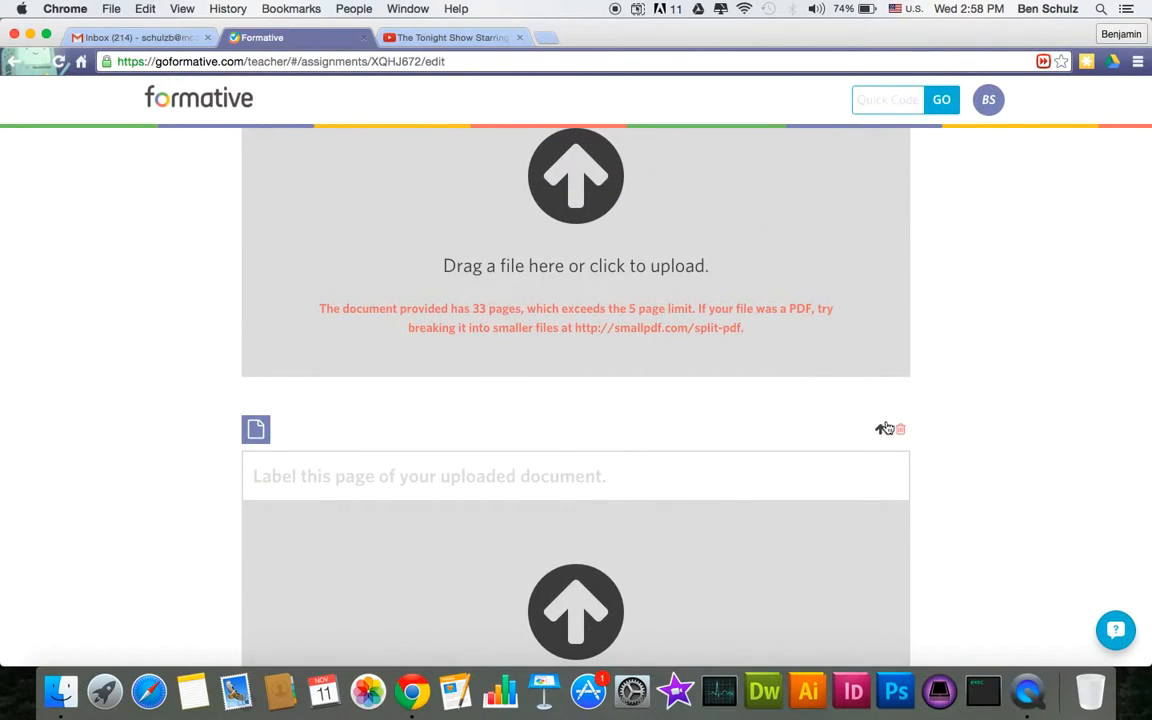
{"action": "scroll", "coordinate": [800, 387], "scroll_direction": "down", "scroll_amount": 3}
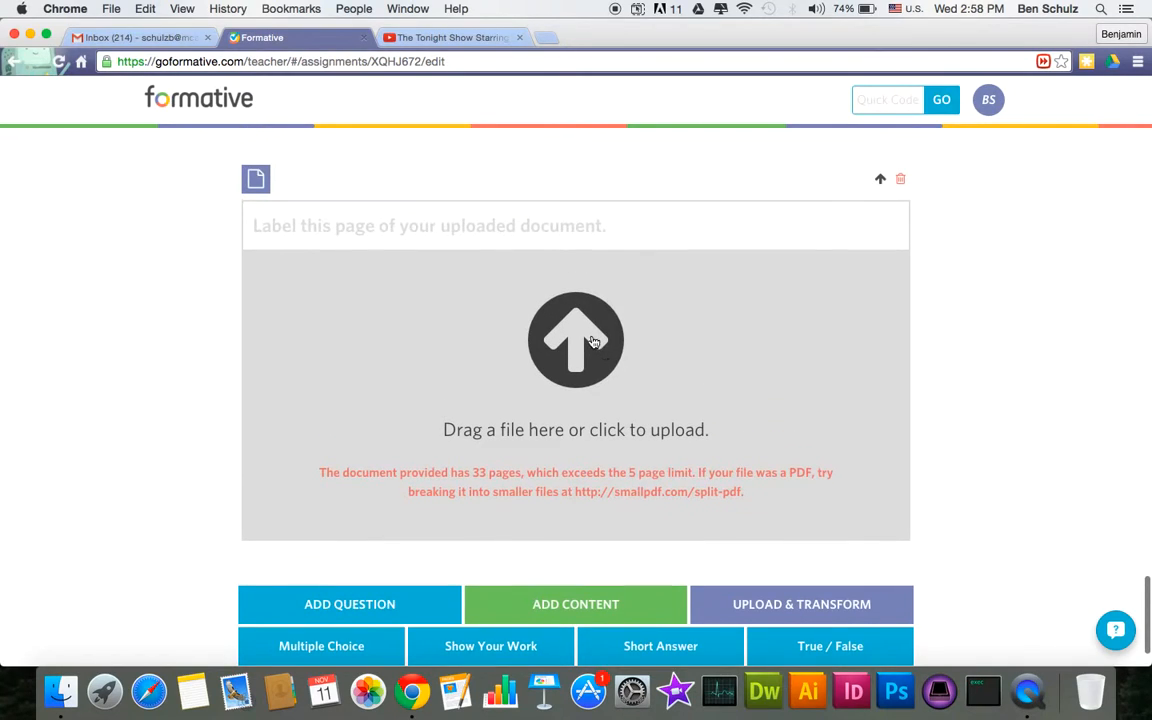
{"action": "left_click", "coordinate": [548, 322]}
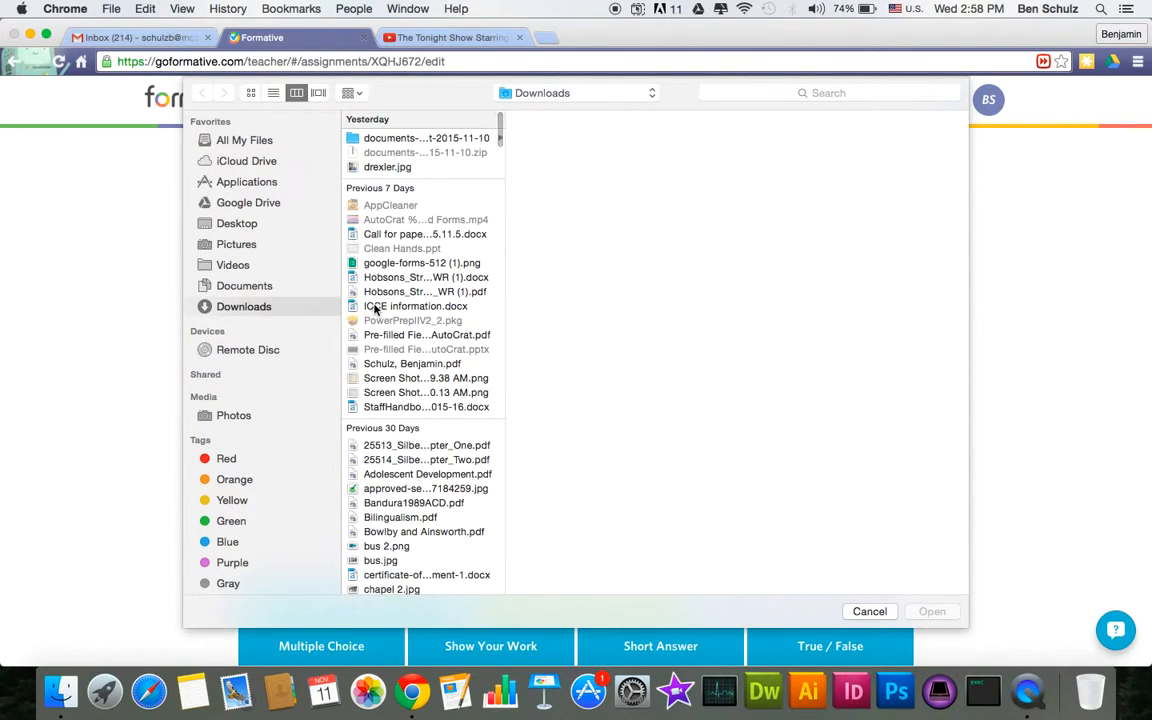
- Preview files in Downloads and upload certificate-of-achievement-1.docx as the document page
{"action": "left_click", "coordinate": [377, 278]}
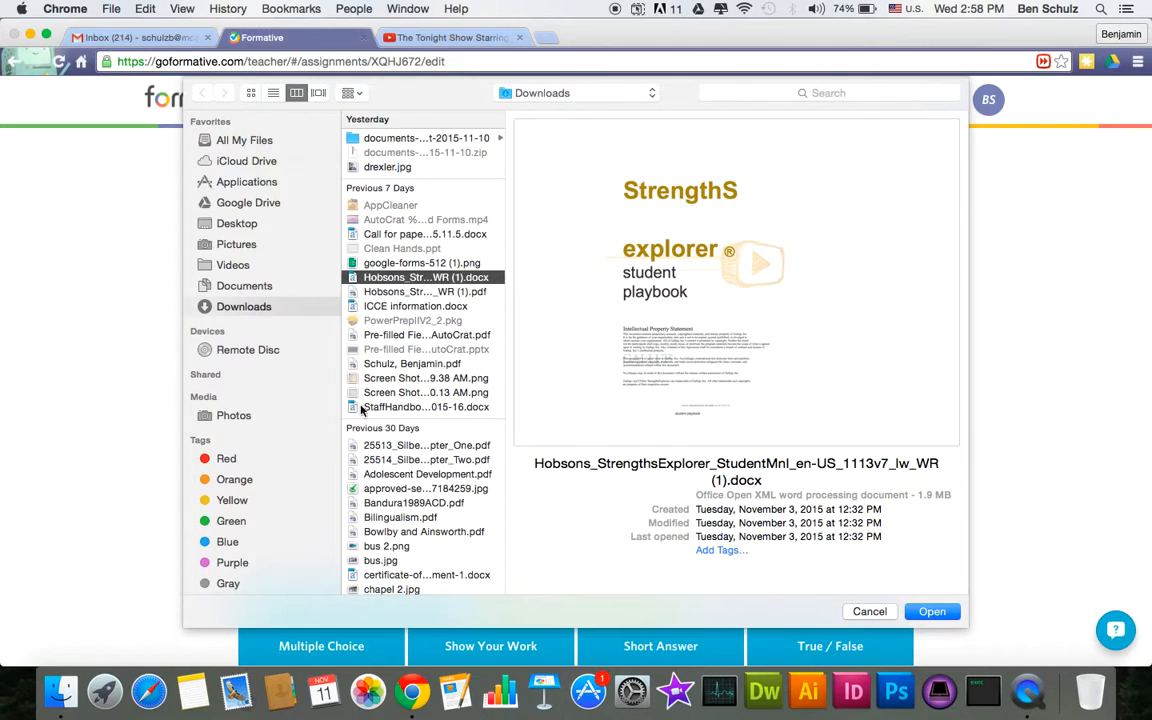
{"action": "left_click", "coordinate": [430, 576]}
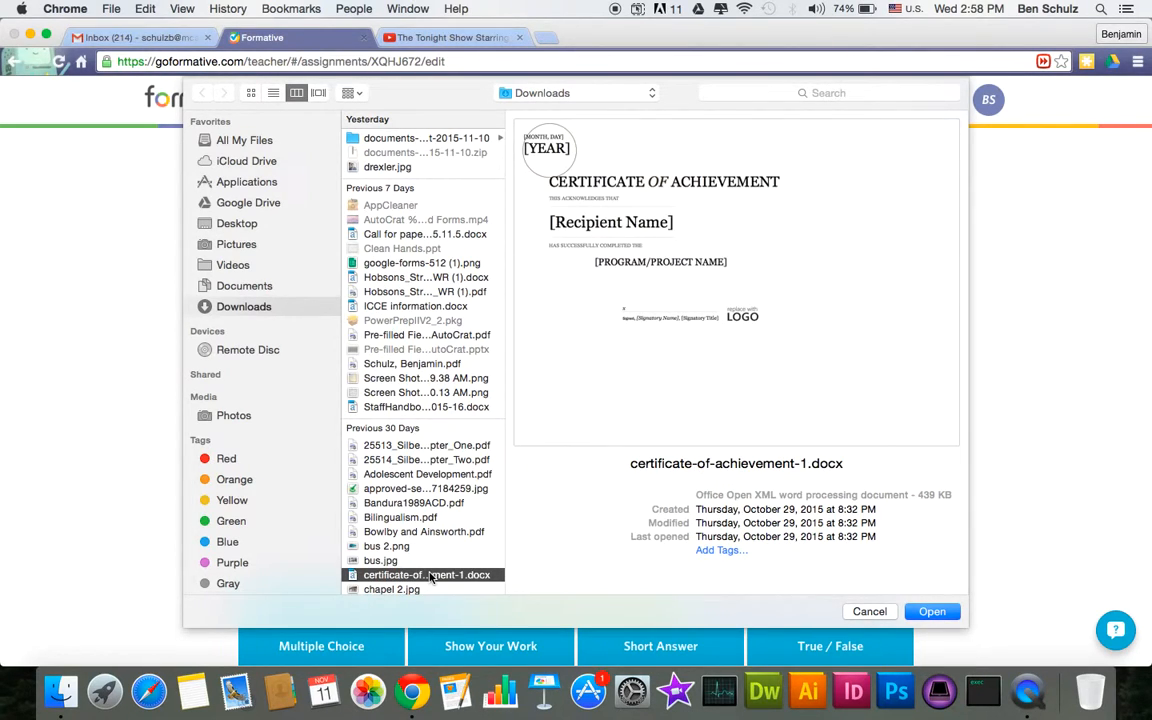
{"action": "double_click", "coordinate": [430, 576]}
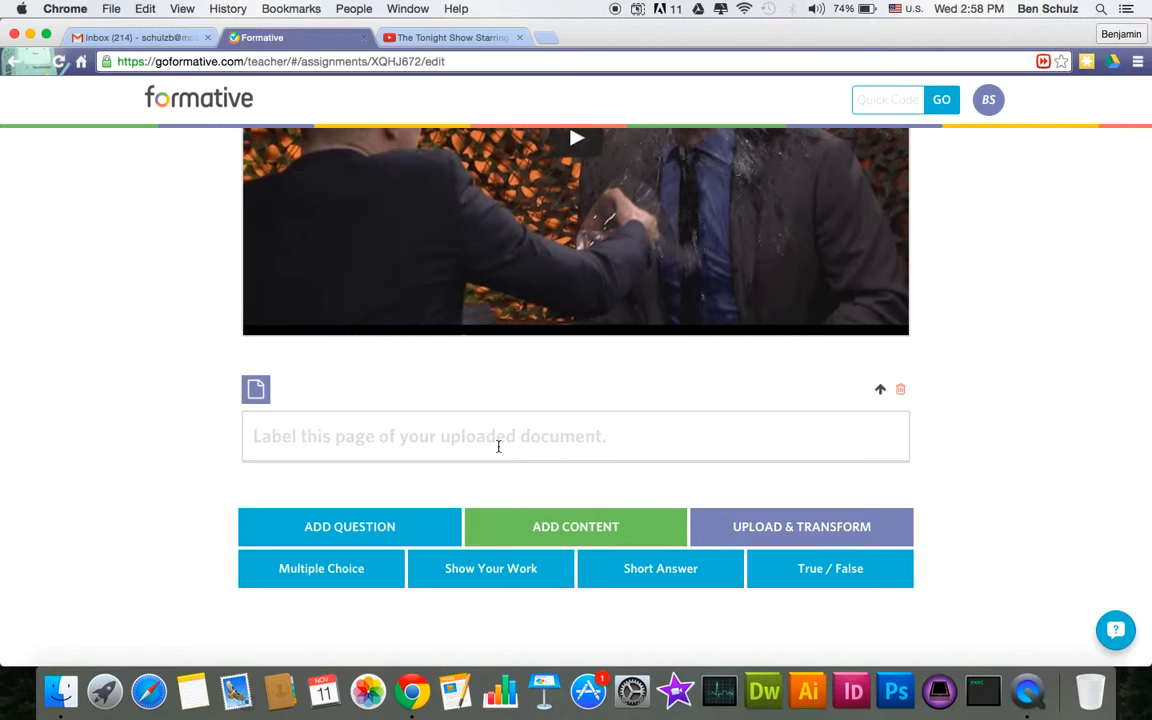
- Title the uploaded page 'Certificate' and pin a Short Answer question onto it
{"action": "left_click", "coordinate": [420, 437]}
{"action": "type", "text": "Certificate"}
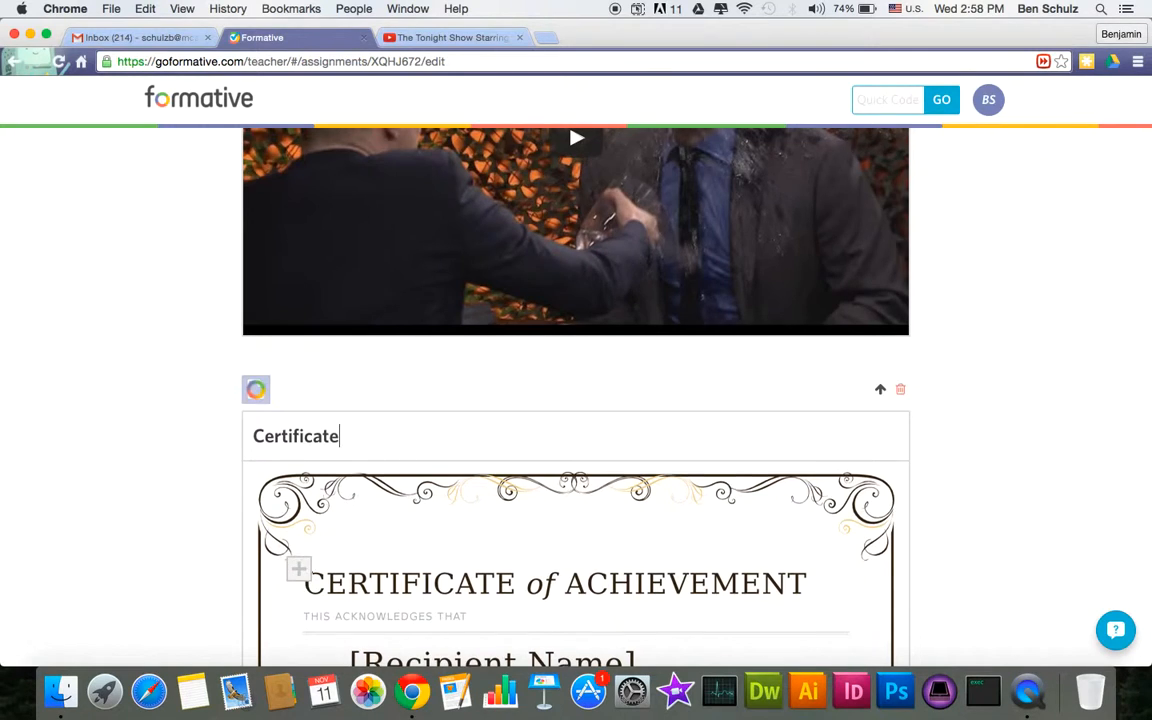
{"action": "scroll", "coordinate": [300, 400], "scroll_direction": "down", "scroll_amount": 5}
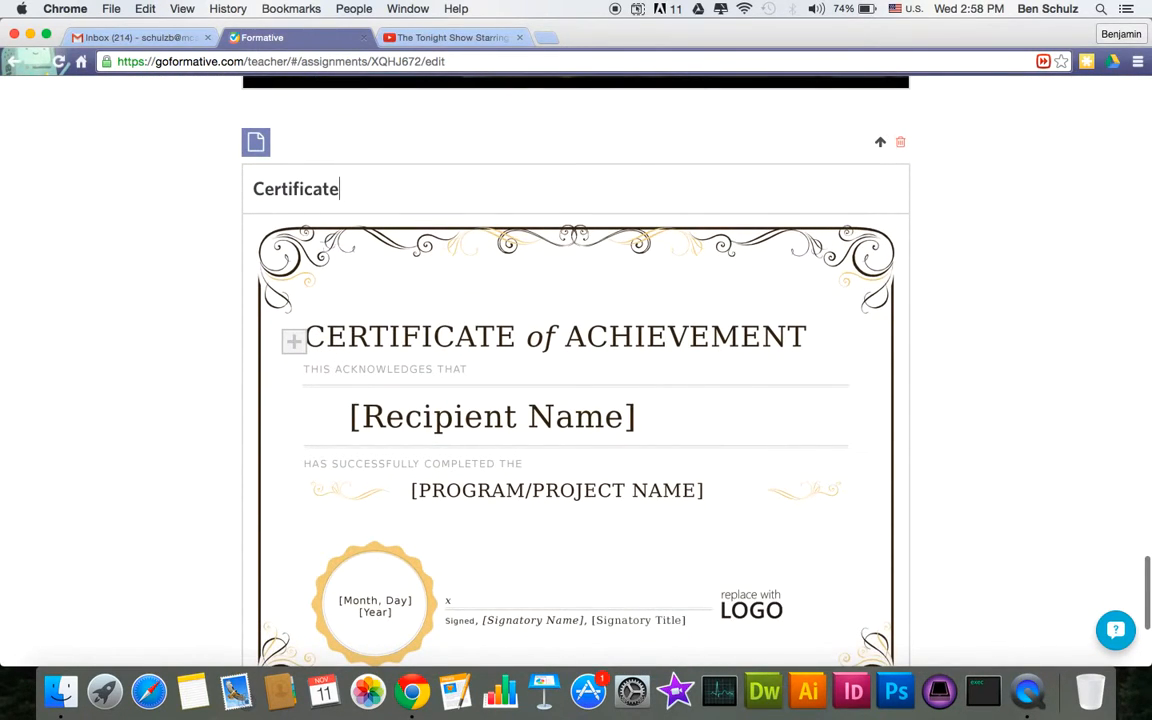
{"action": "left_click", "coordinate": [281, 337]}
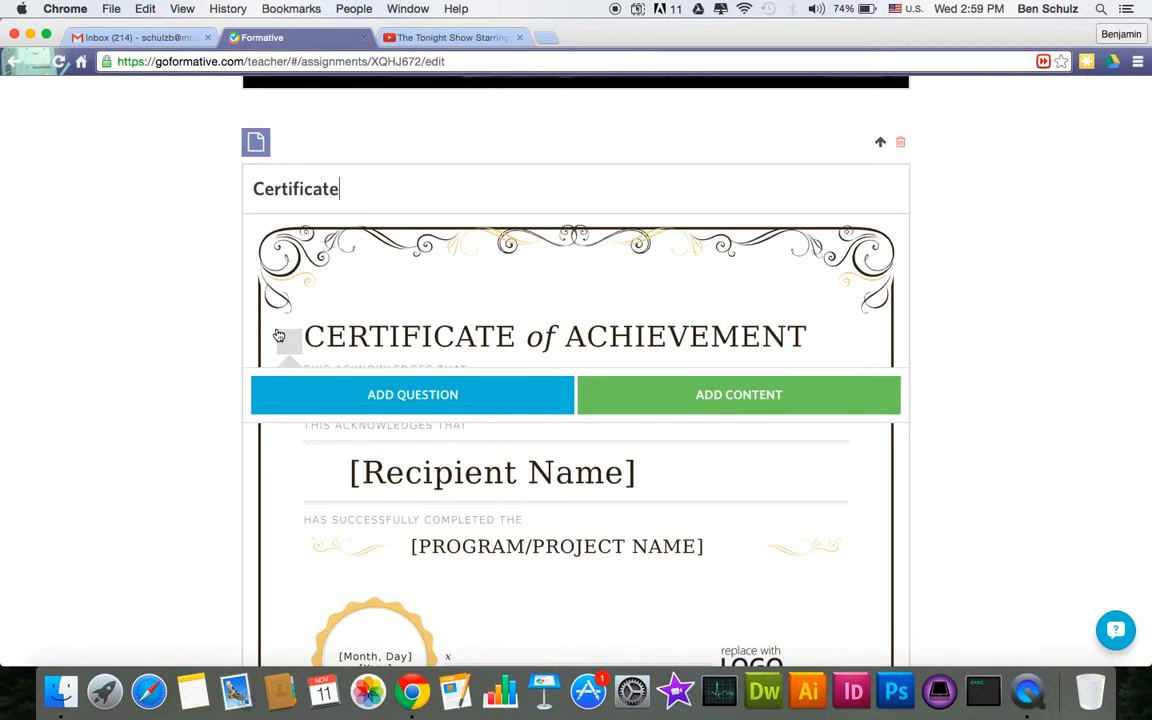
{"action": "left_click", "coordinate": [466, 394]}
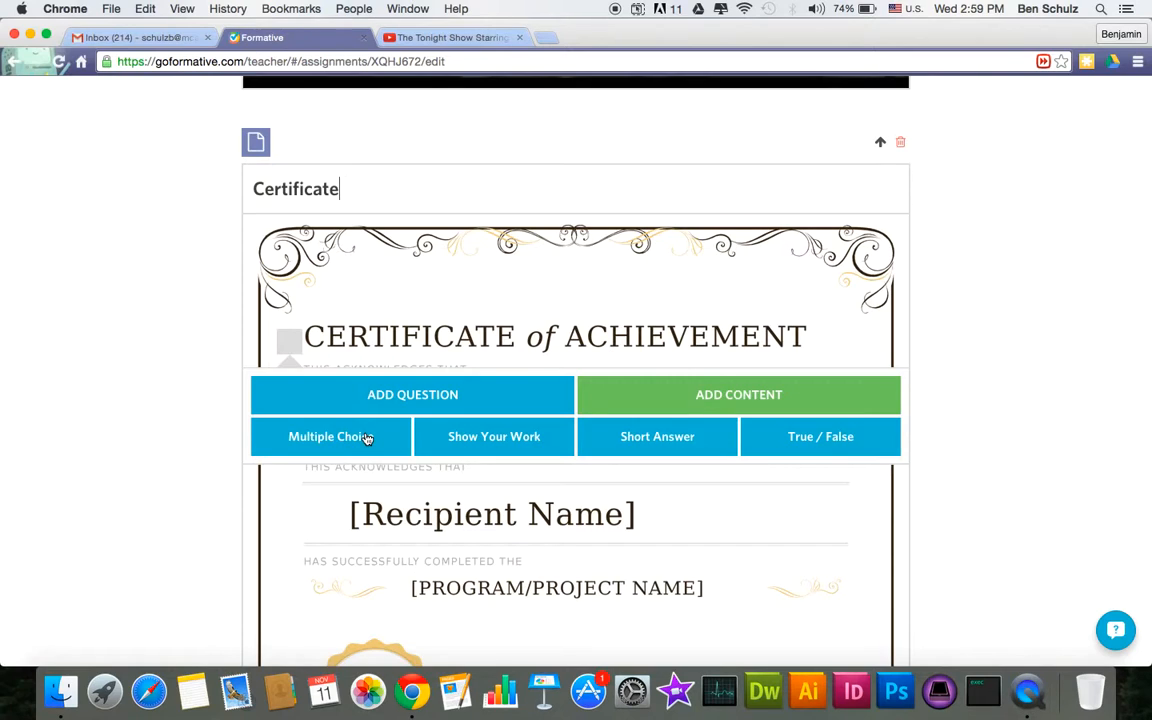
{"action": "left_click", "coordinate": [650, 450]}
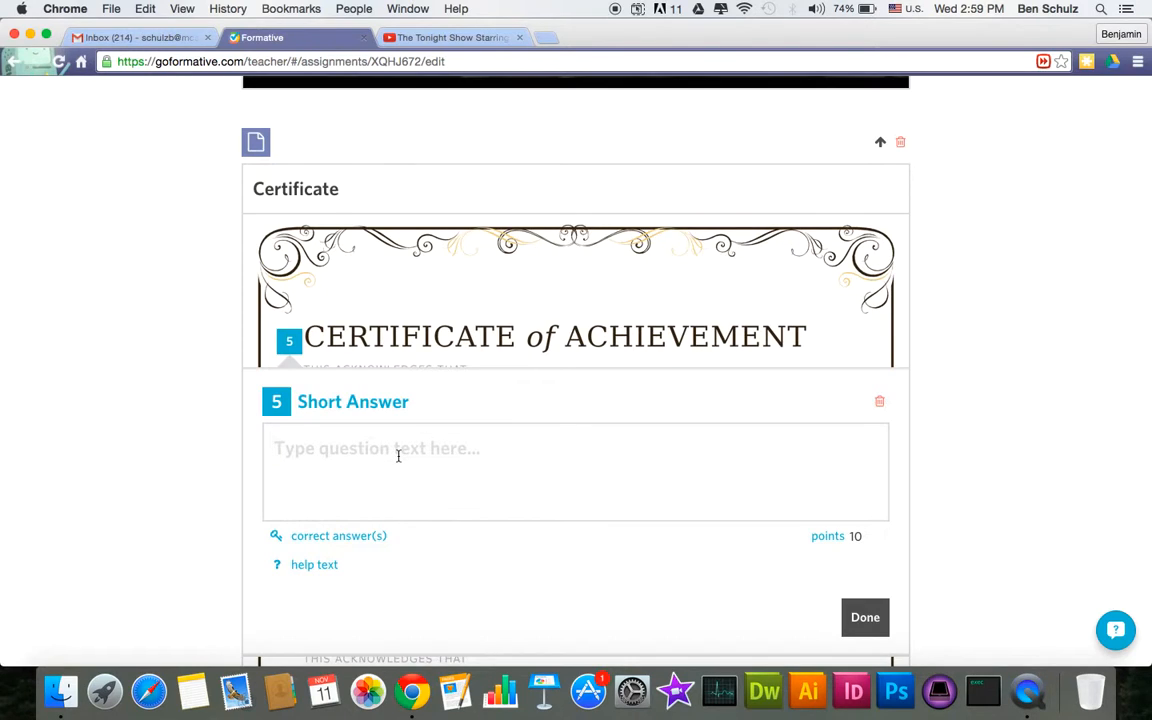
- Word the question 'What do you want on your certificate?' and finish editing it
{"action": "type", "text": "What is"}
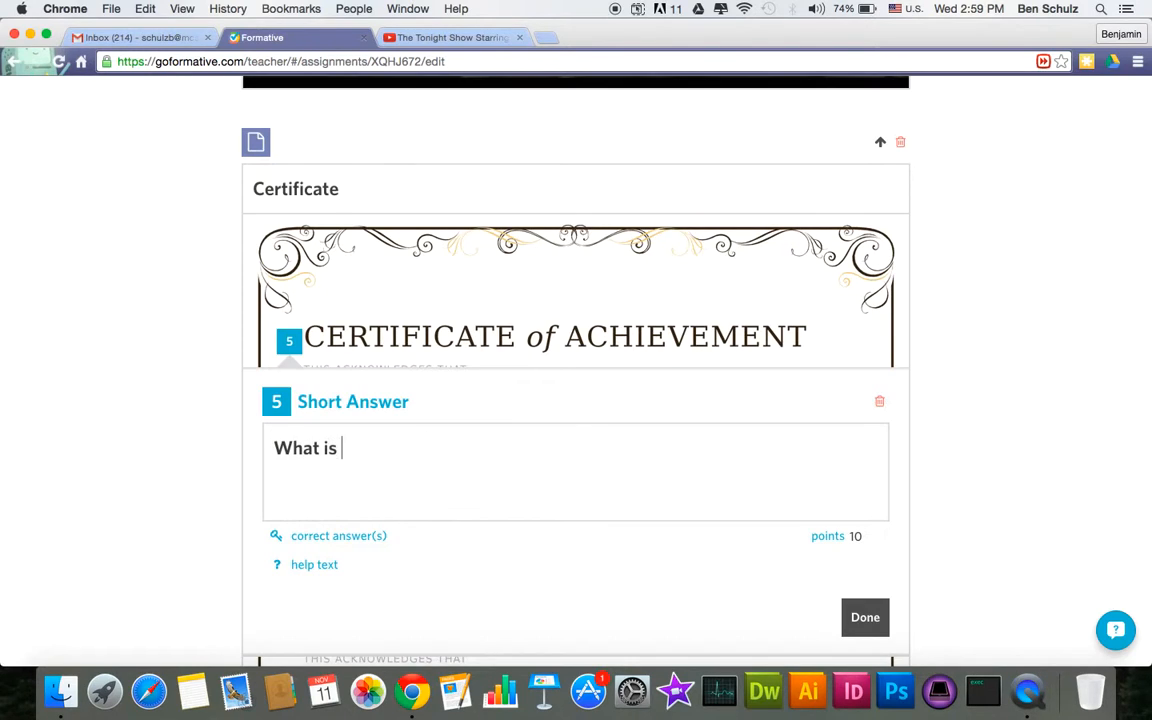
{"action": "key", "text": "BackSpace"}
{"action": "key", "text": "BackSpace"}
{"action": "key", "text": "BackSpace"}
{"action": "type", "text": "do yo"}
{"action": "key", "text": "BackSpace"}
{"action": "type", "text": "you want on your certificae?"}
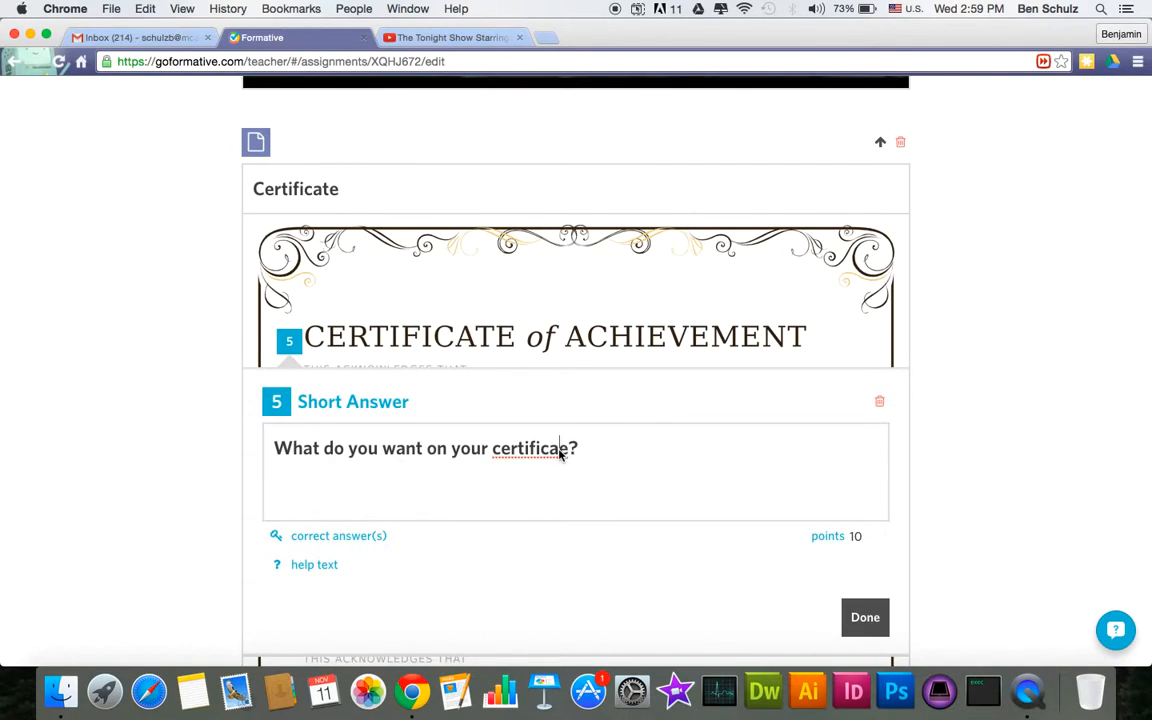
{"action": "left_click", "coordinate": [860, 617]}
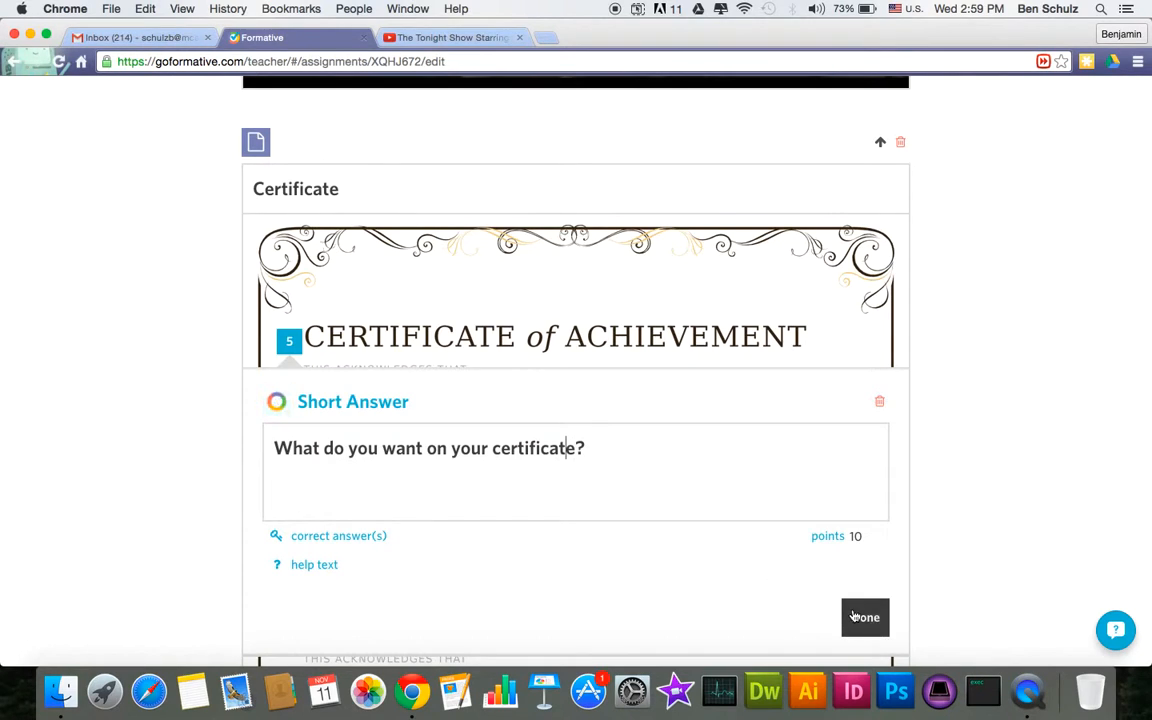
{"action": "scroll", "coordinate": [383, 320], "scroll_direction": "up", "scroll_amount": 3}
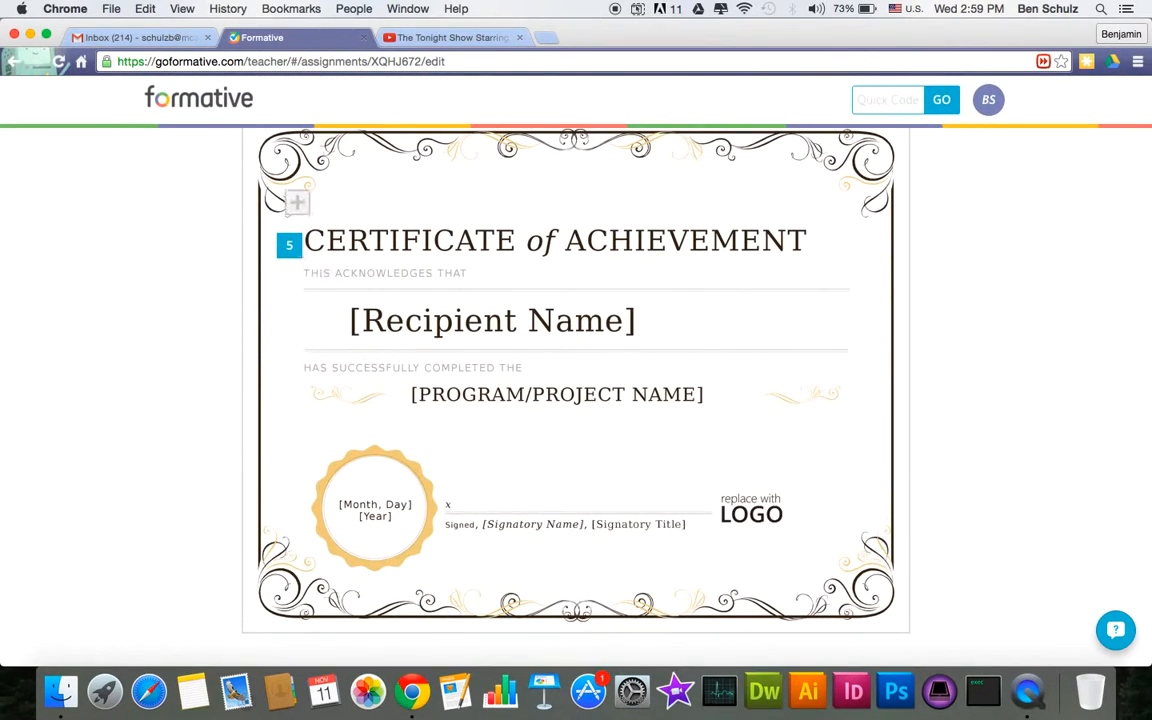
{"action": "left_click", "coordinate": [282, 245]}
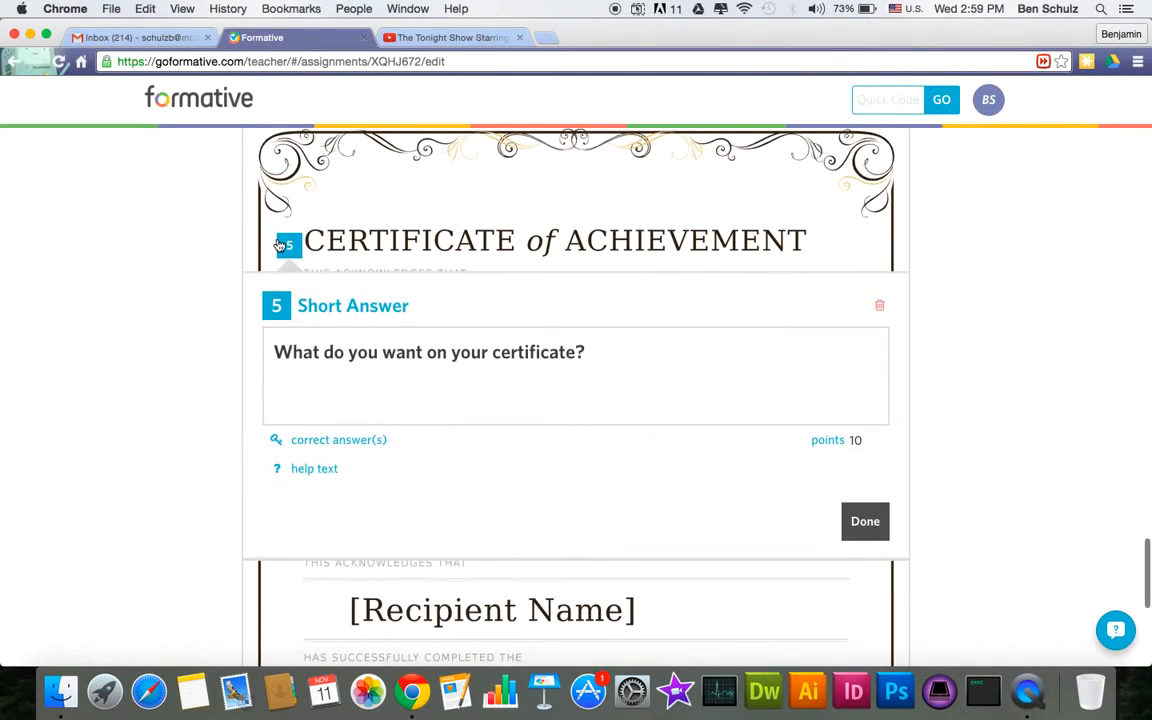
{"action": "left_click", "coordinate": [280, 245]}
{"action": "scroll", "coordinate": [162, 319], "scroll_direction": "up", "scroll_amount": 3}
{"action": "scroll", "coordinate": [162, 319], "scroll_direction": "down", "scroll_amount": 2}
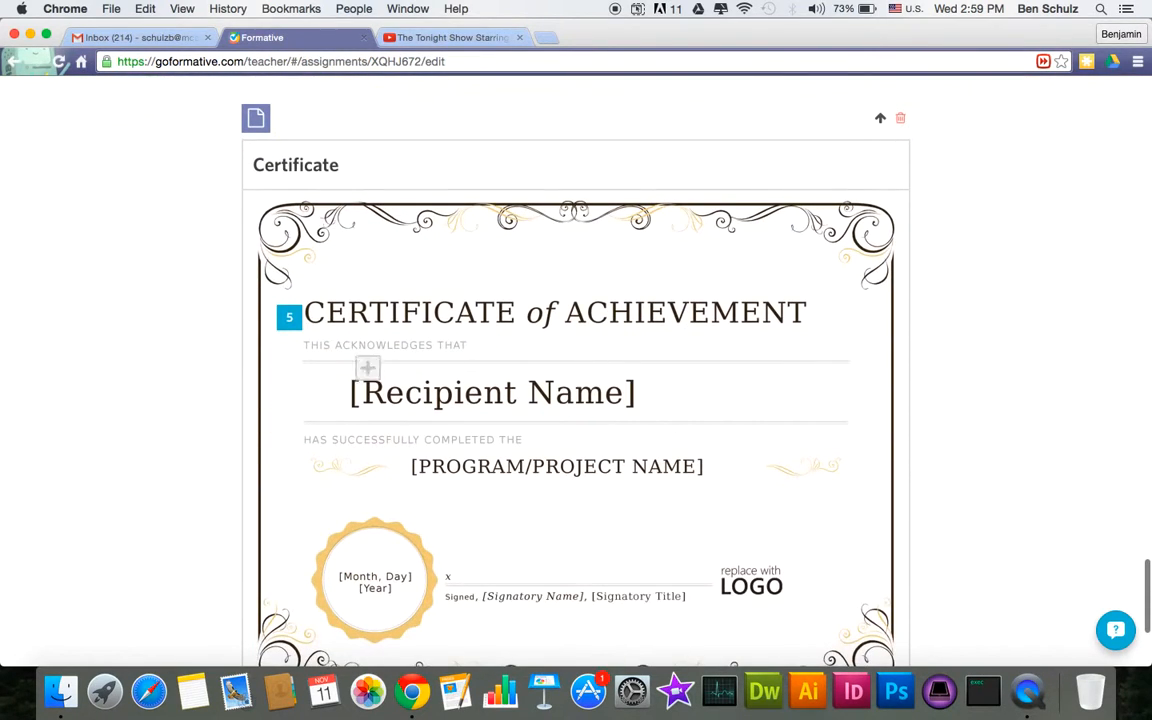
{"action": "scroll", "coordinate": [354, 413], "scroll_direction": "down", "scroll_amount": 3}
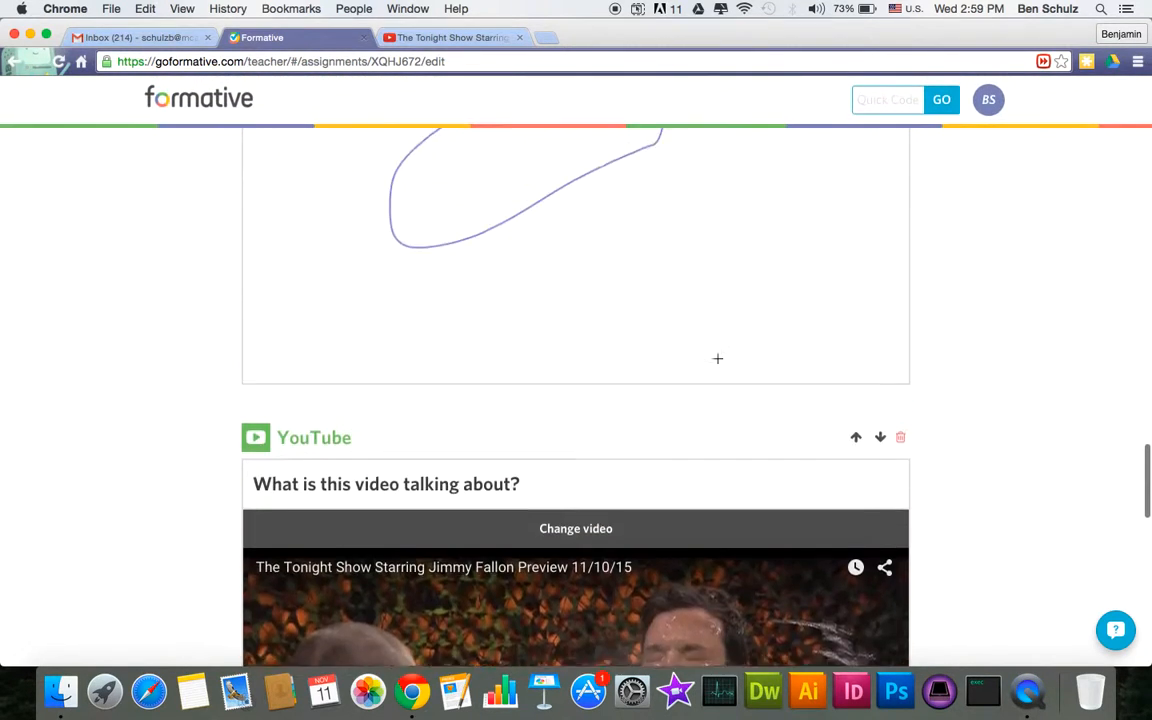
{"action": "scroll", "coordinate": [717, 358], "scroll_direction": "up", "scroll_amount": 3}
{"action": "scroll", "coordinate": [717, 358], "scroll_direction": "up", "scroll_amount": 20}
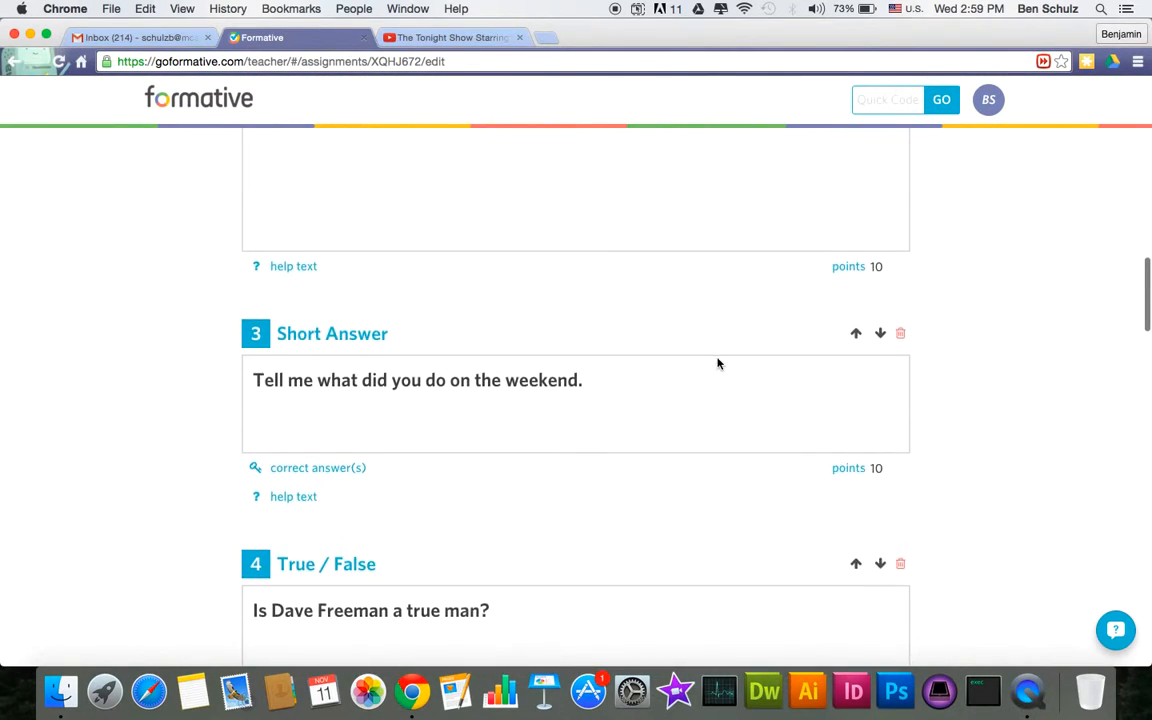
{"action": "scroll", "coordinate": [717, 360], "scroll_direction": "up", "scroll_amount": 3}
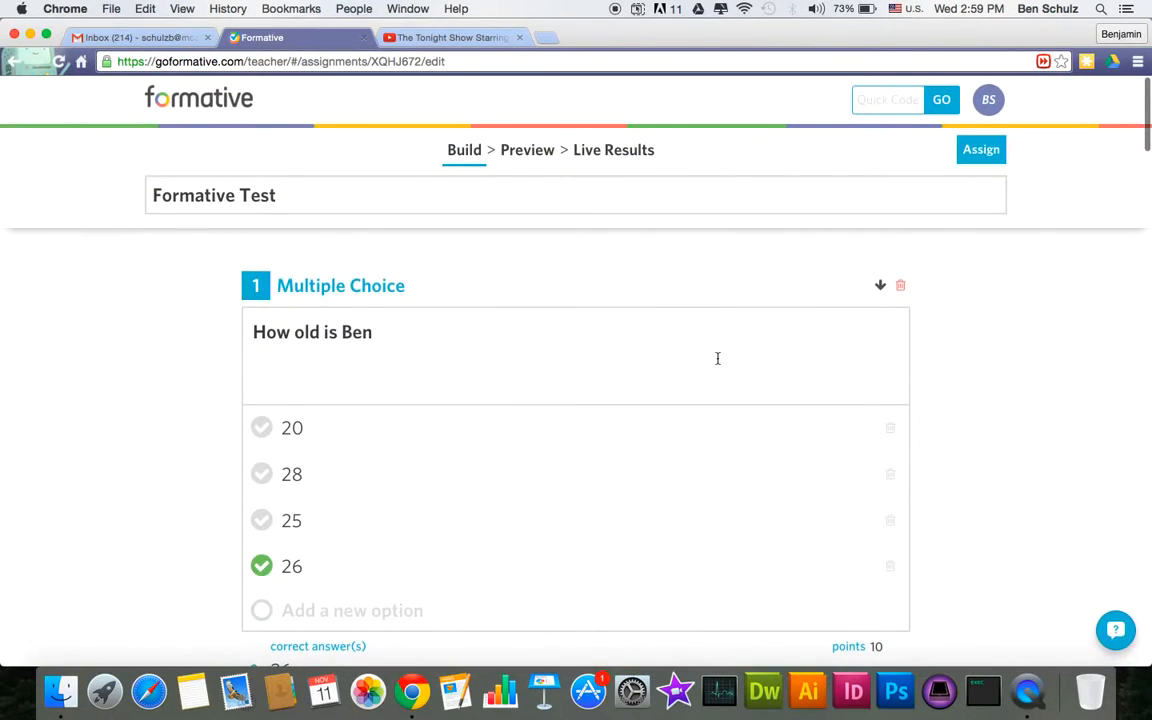
- Preview the Formative Test in student view and scroll through its questions and blocks
{"action": "left_click", "coordinate": [535, 156]}
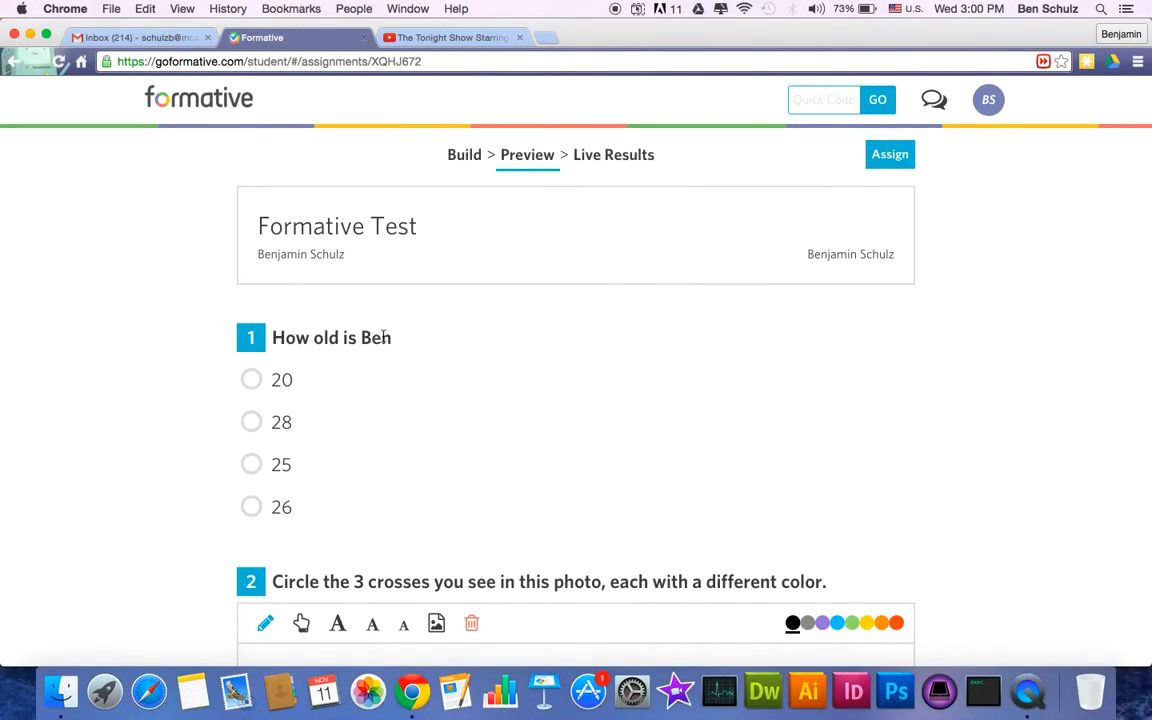
{"action": "scroll", "coordinate": [476, 404], "scroll_direction": "down", "scroll_amount": 5}
{"action": "scroll", "coordinate": [476, 404], "scroll_direction": "down", "scroll_amount": 5}
{"action": "scroll", "coordinate": [476, 404], "scroll_direction": "up", "scroll_amount": 7}
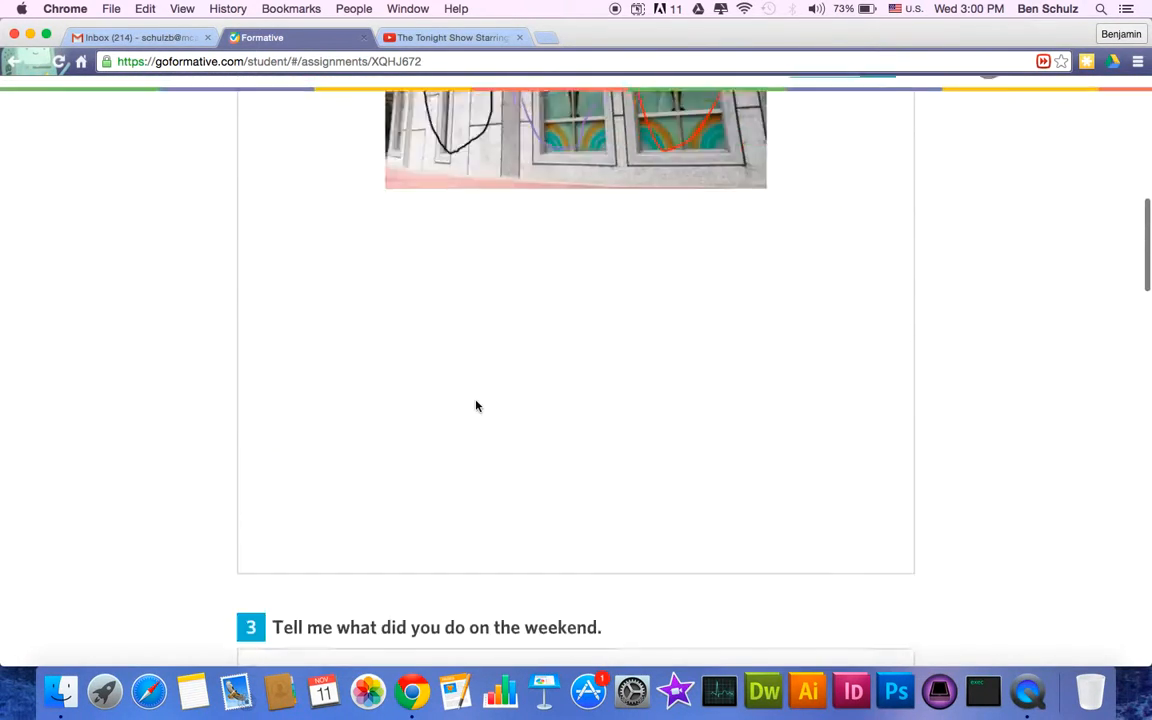
{"action": "scroll", "coordinate": [476, 402], "scroll_direction": "down", "scroll_amount": 3}
{"action": "scroll", "coordinate": [476, 401], "scroll_direction": "down", "scroll_amount": 8}
{"action": "scroll", "coordinate": [476, 401], "scroll_direction": "up", "scroll_amount": 11}
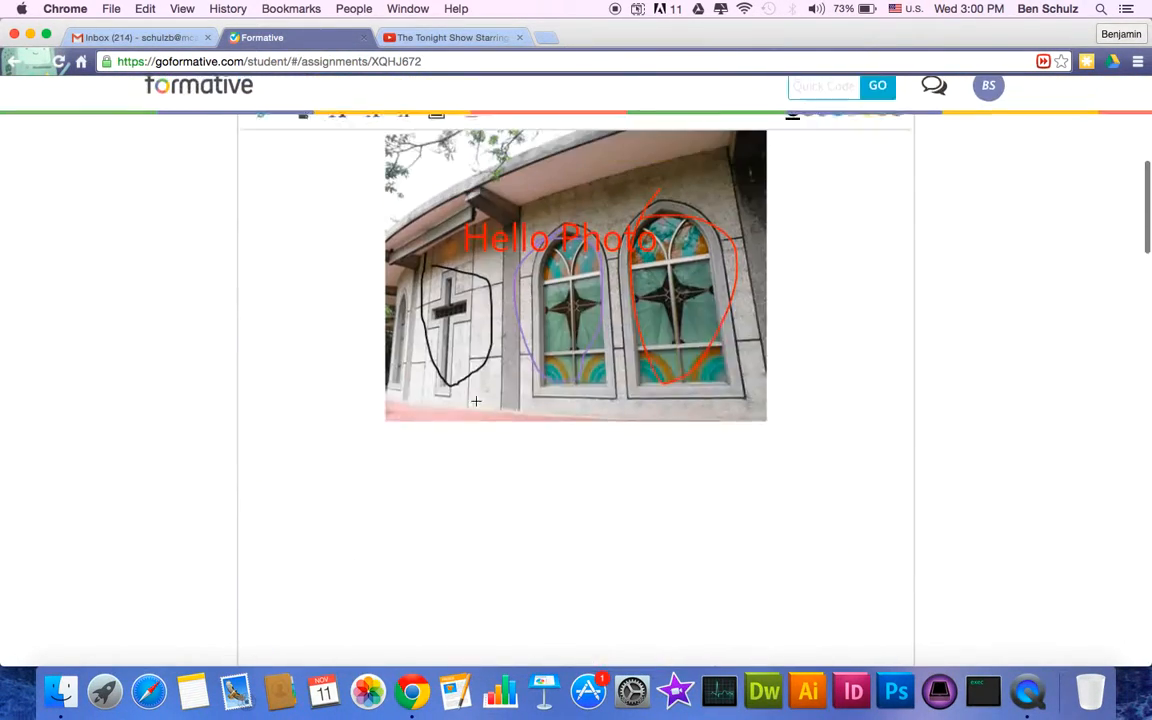
{"action": "scroll", "coordinate": [600, 560], "scroll_direction": "down", "scroll_amount": 15}
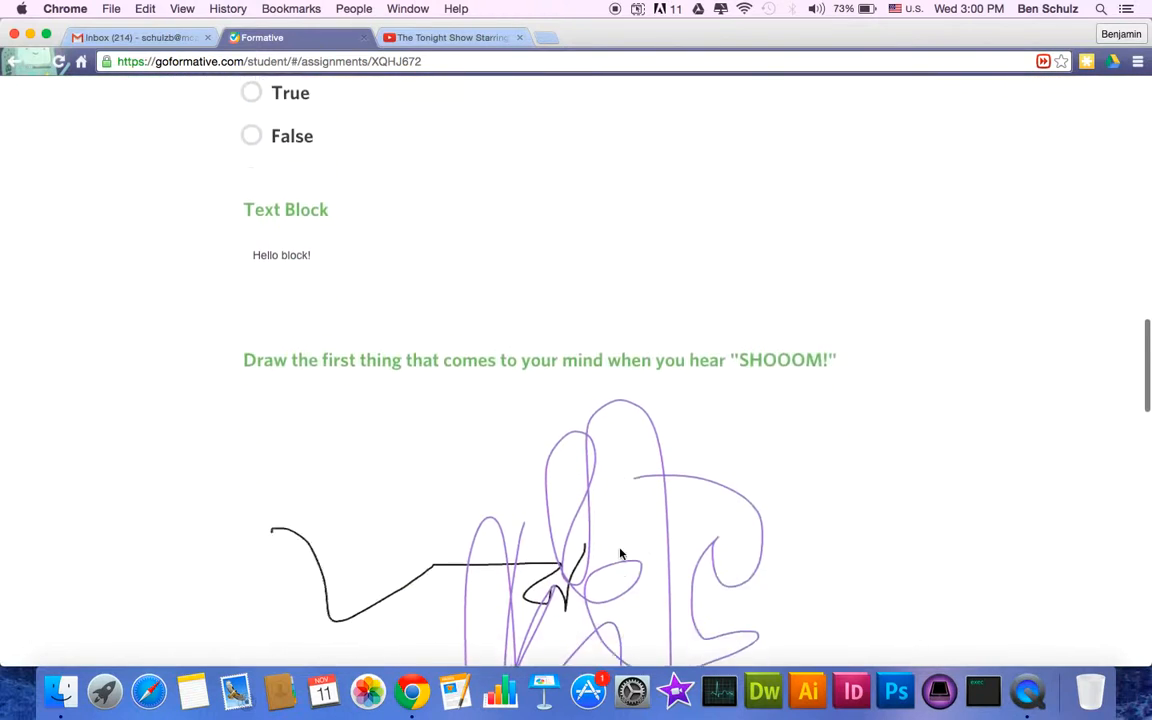
{"action": "scroll", "coordinate": [617, 550], "scroll_direction": "down", "scroll_amount": 2}
{"action": "scroll", "coordinate": [617, 550], "scroll_direction": "up", "scroll_amount": 20}
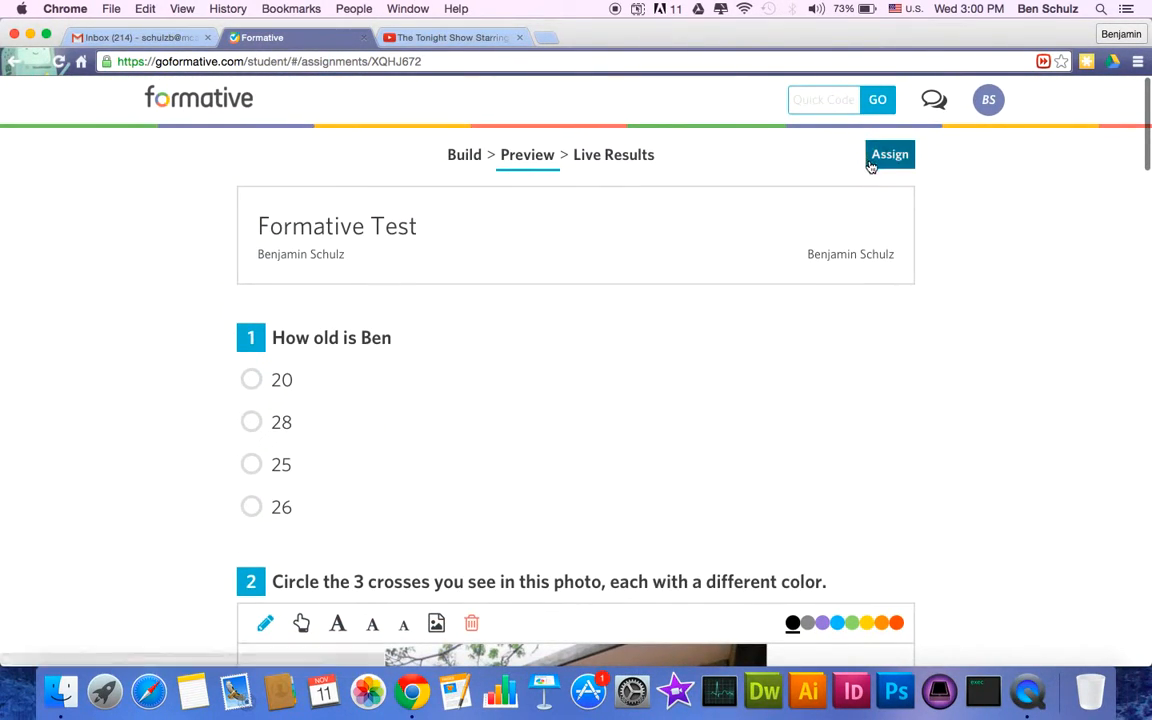
- Enable the Formative Test for Everyone in the Assign settings and select its quick code
{"action": "left_click", "coordinate": [887, 156]}
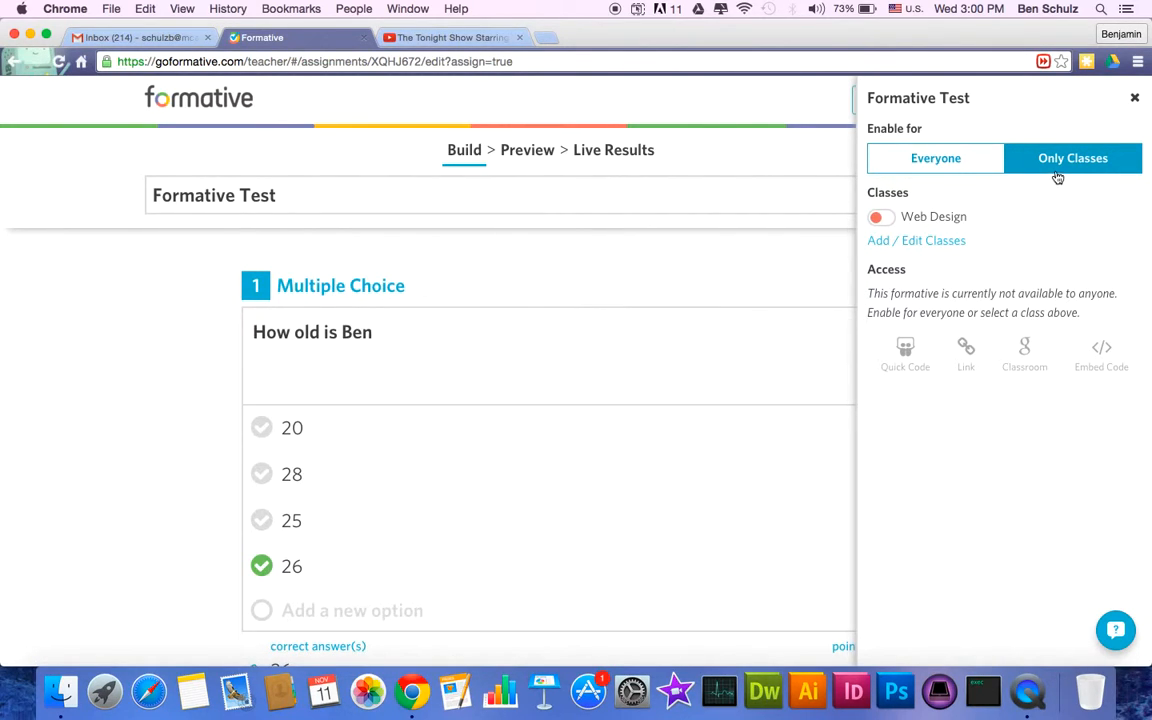
{"action": "left_click", "coordinate": [949, 166]}
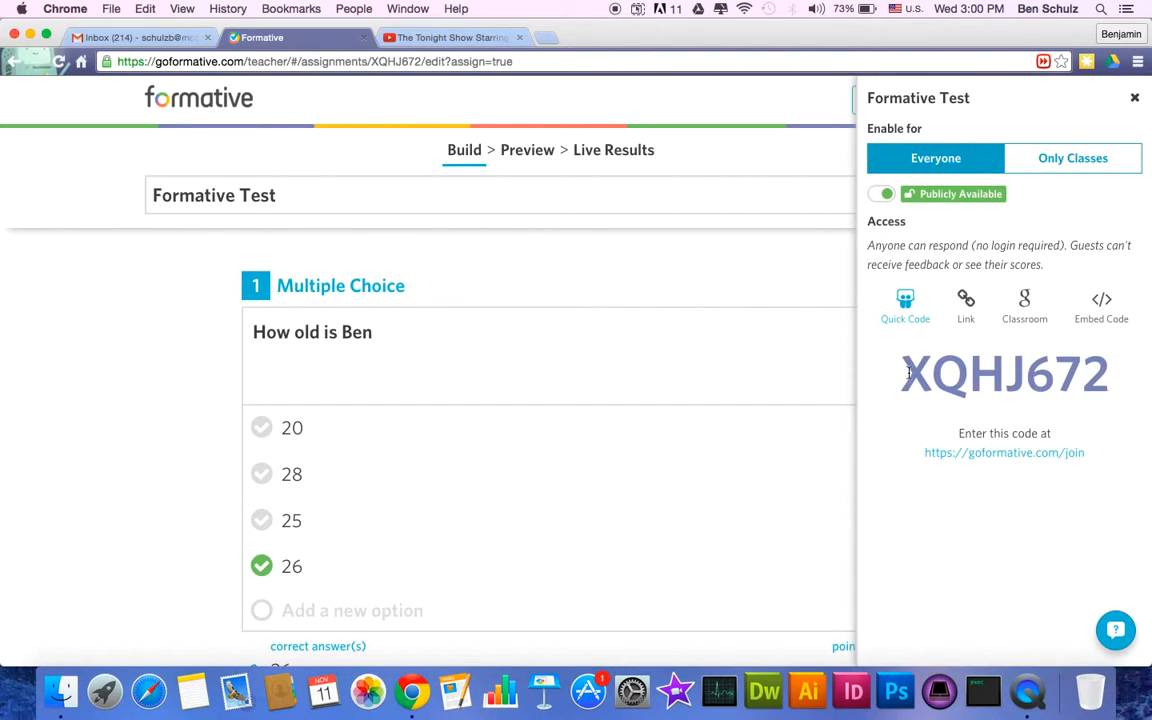
{"action": "left_click_drag", "start_coordinate": [908, 372], "coordinate": [1133, 352]}
{"action": "key", "text": "super+c"}
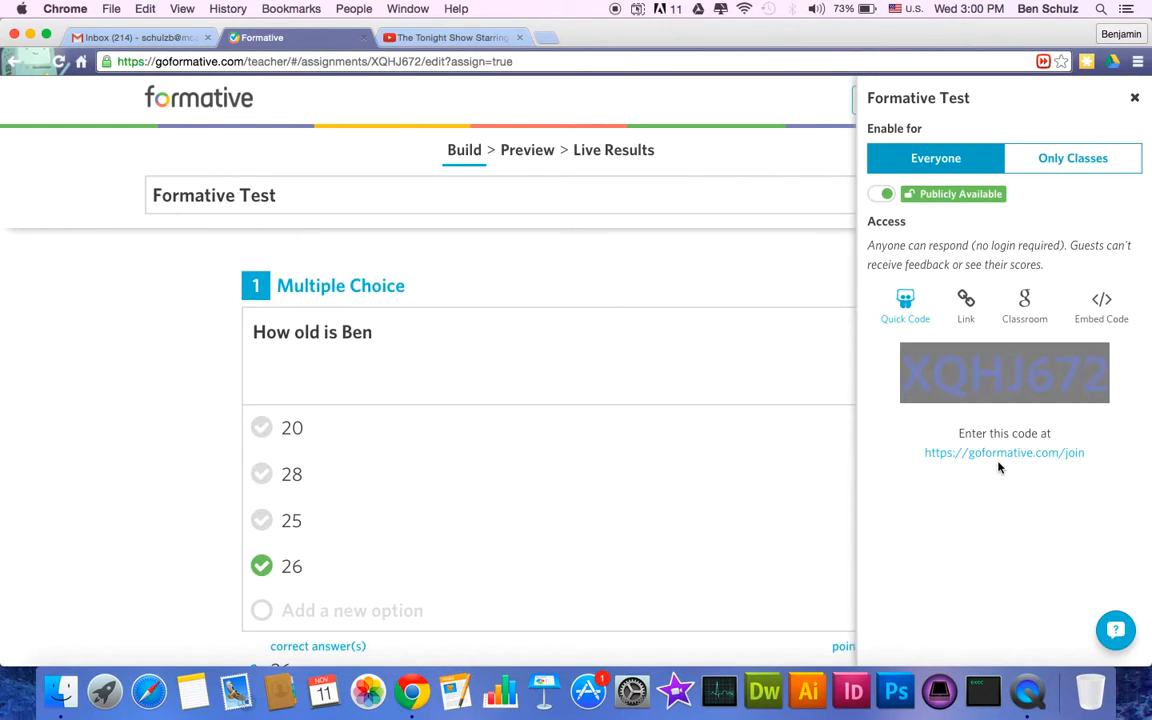
- In an incognito window, go to goformative.com/join and submit the copied quick code
{"action": "key", "text": "super+shift+n"}
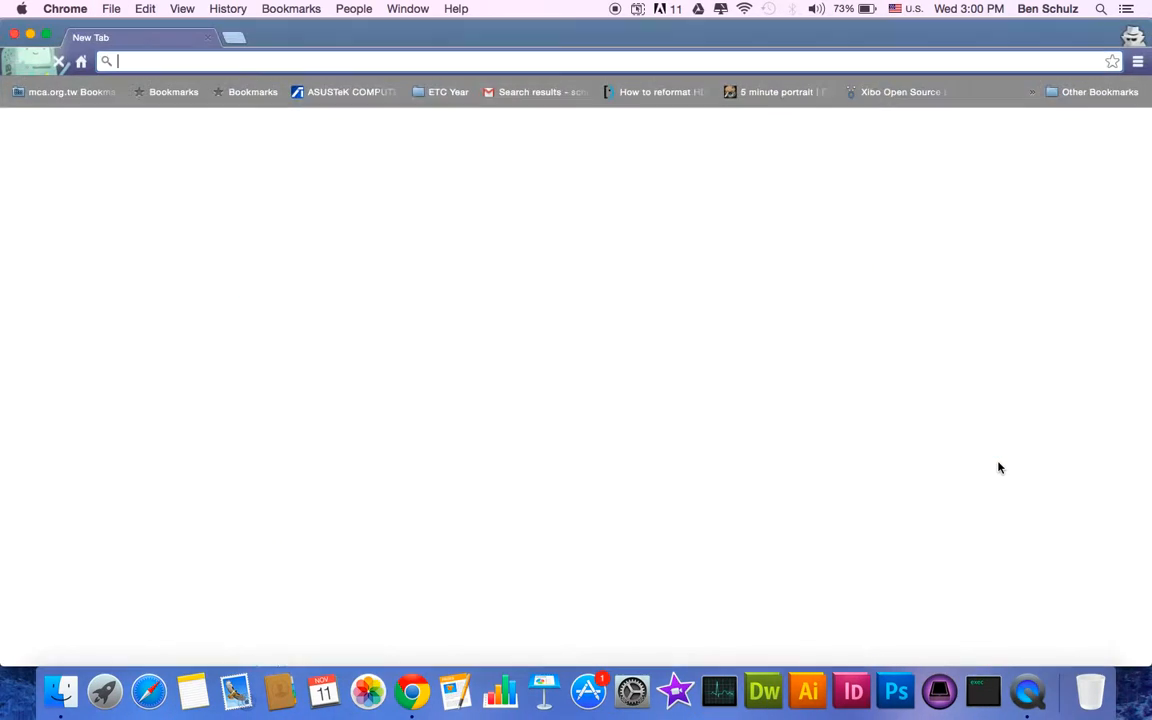
{"action": "type", "text": "goformative.com"}
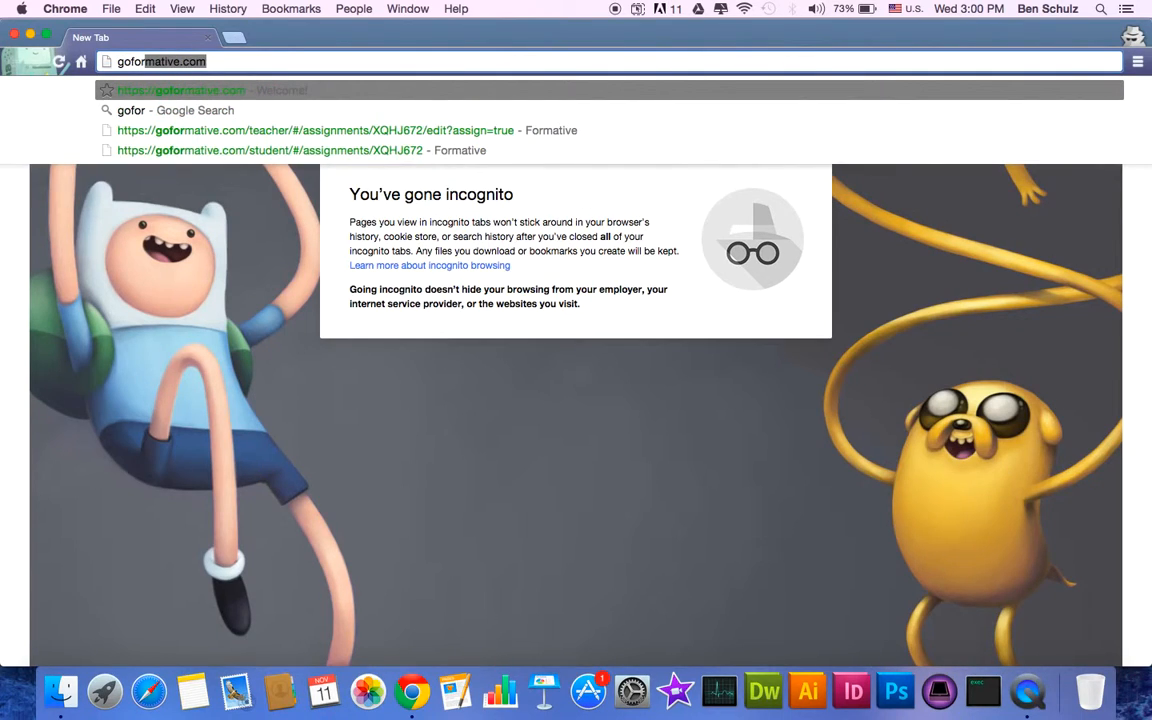
{"action": "type", "text": "/join"}
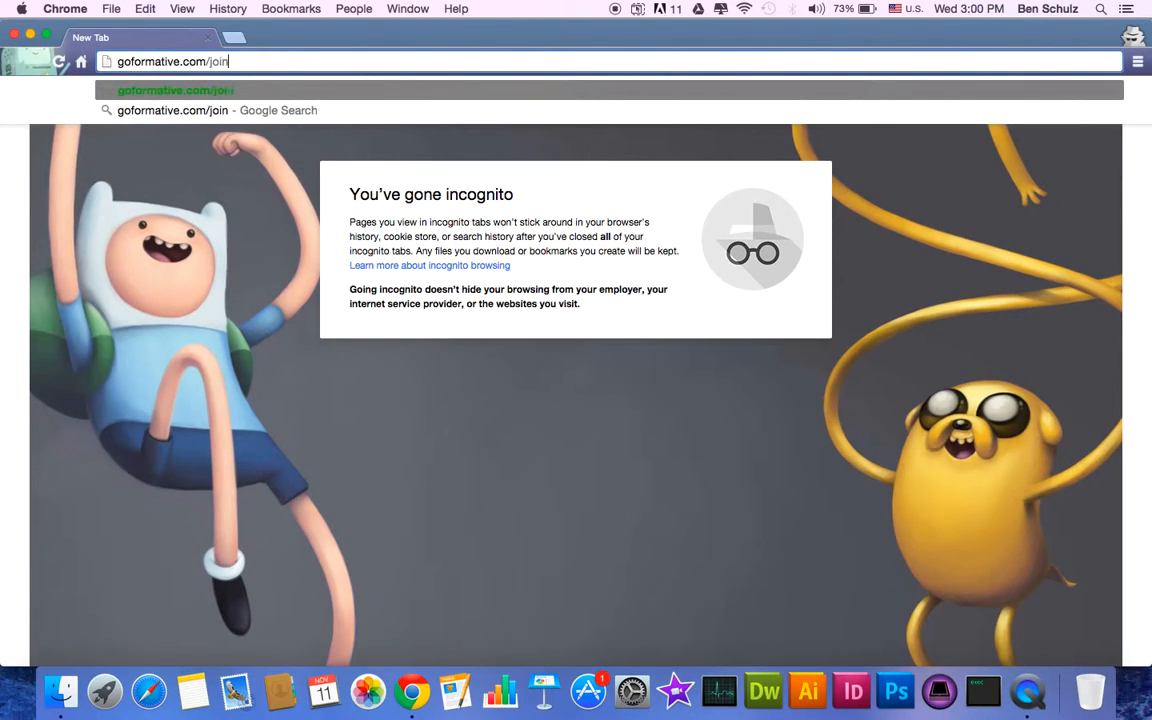
{"action": "key", "text": "Return"}
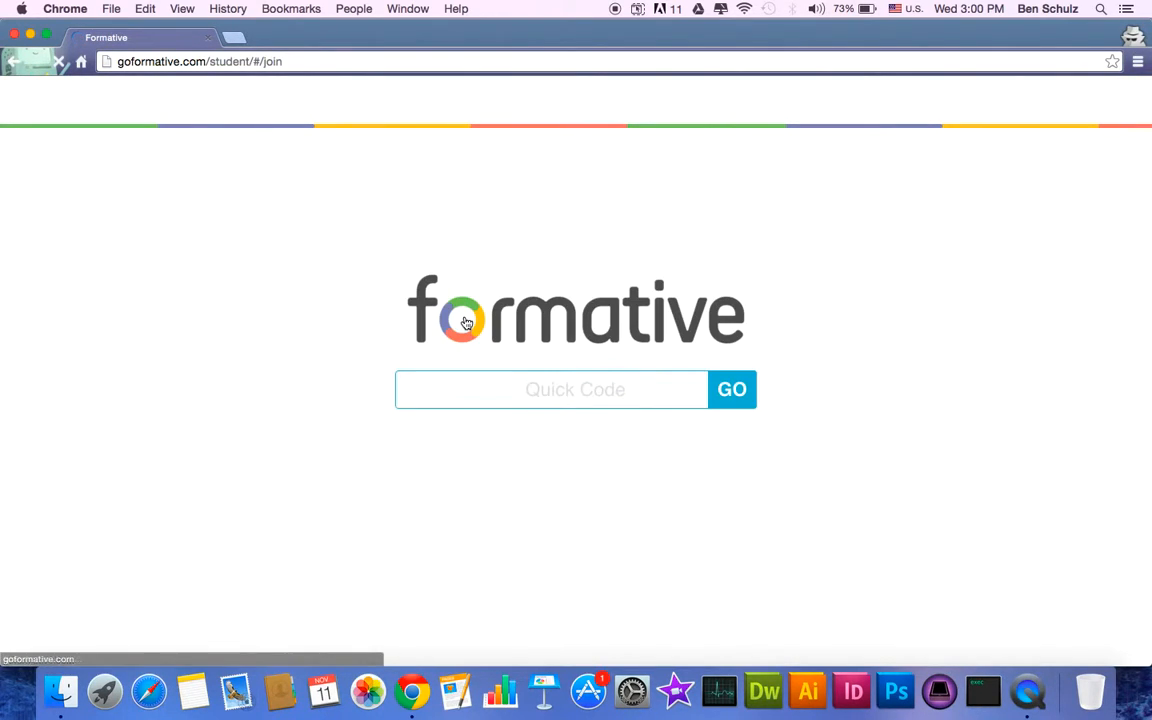
{"action": "key", "text": "super+v"}
{"action": "key", "text": "Return"}
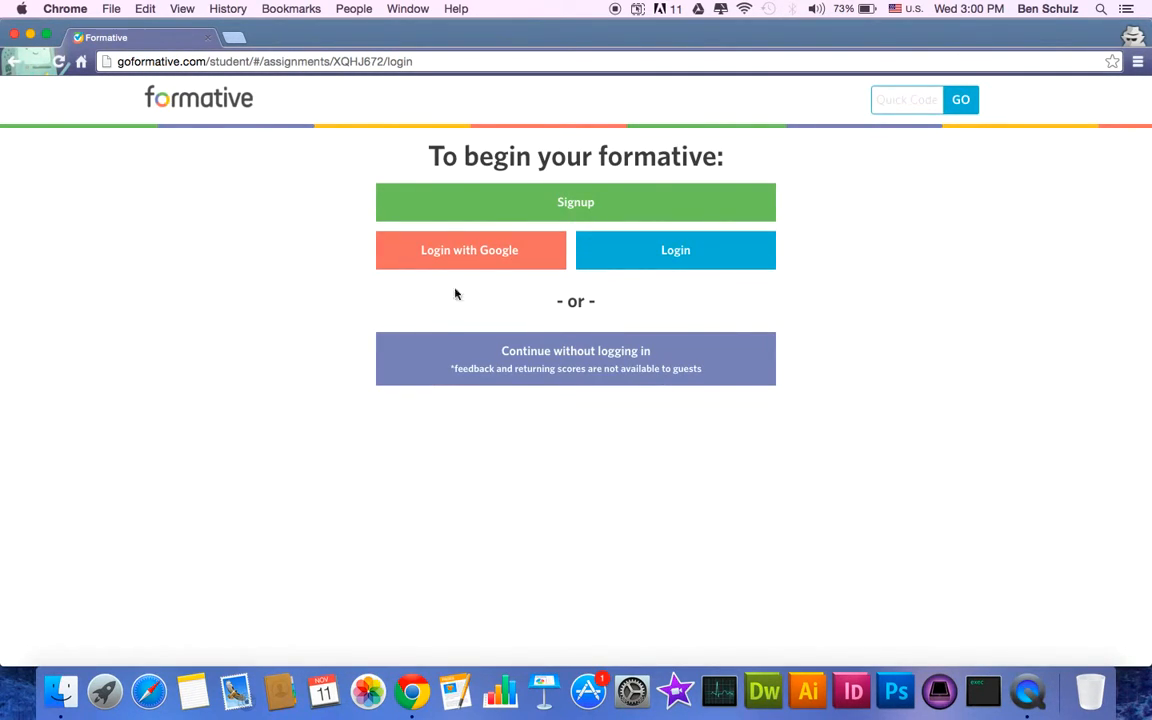
- Continue as a guest, enter the student's first and last name, and begin the Formative Test
{"action": "left_click", "coordinate": [516, 366]}
{"action": "left_click", "coordinate": [482, 425]}
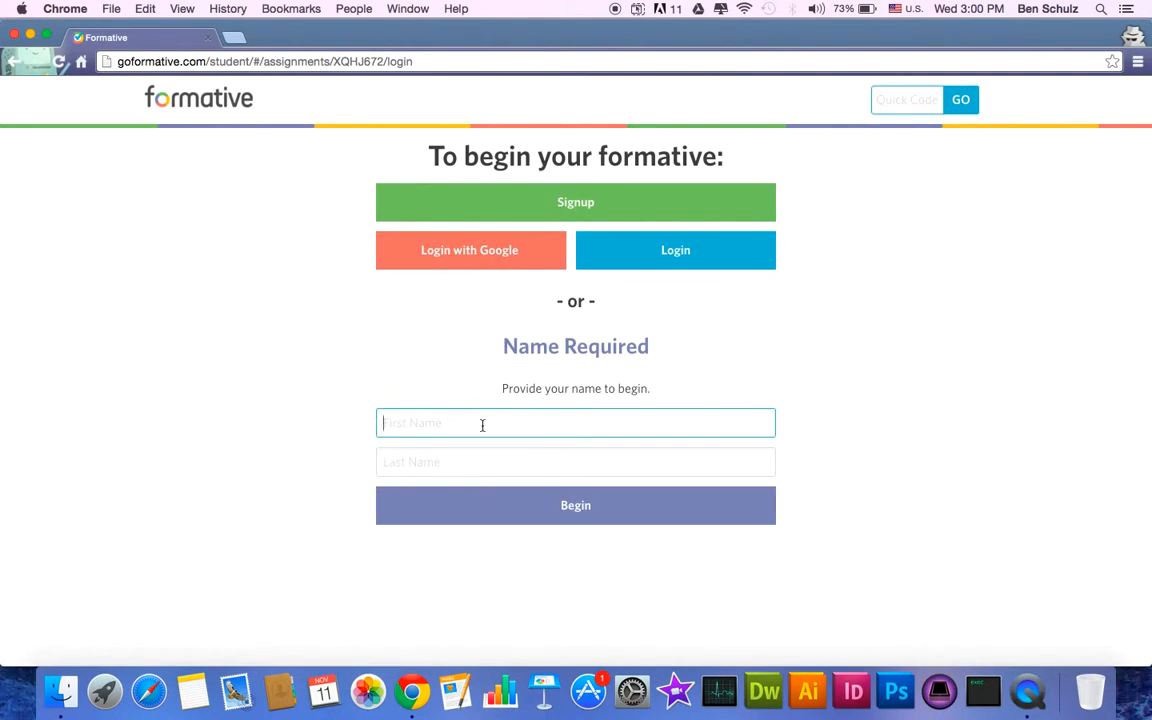
{"action": "key", "text": "Tab"}
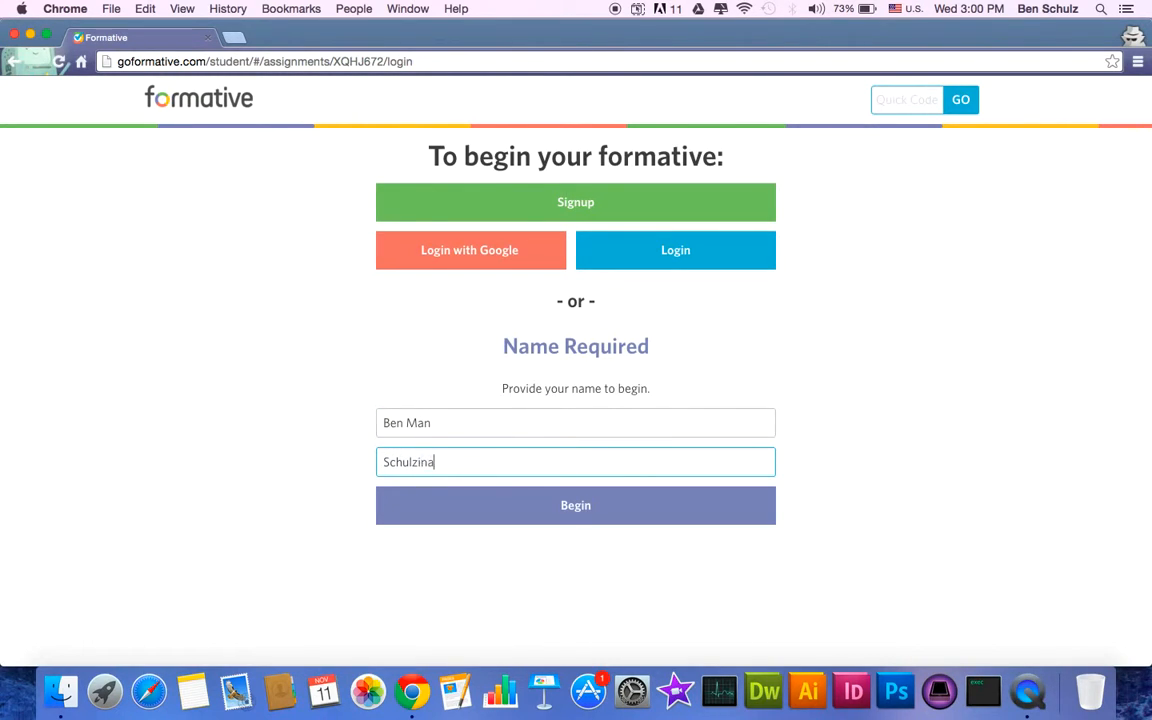
{"action": "left_click", "coordinate": [555, 506]}
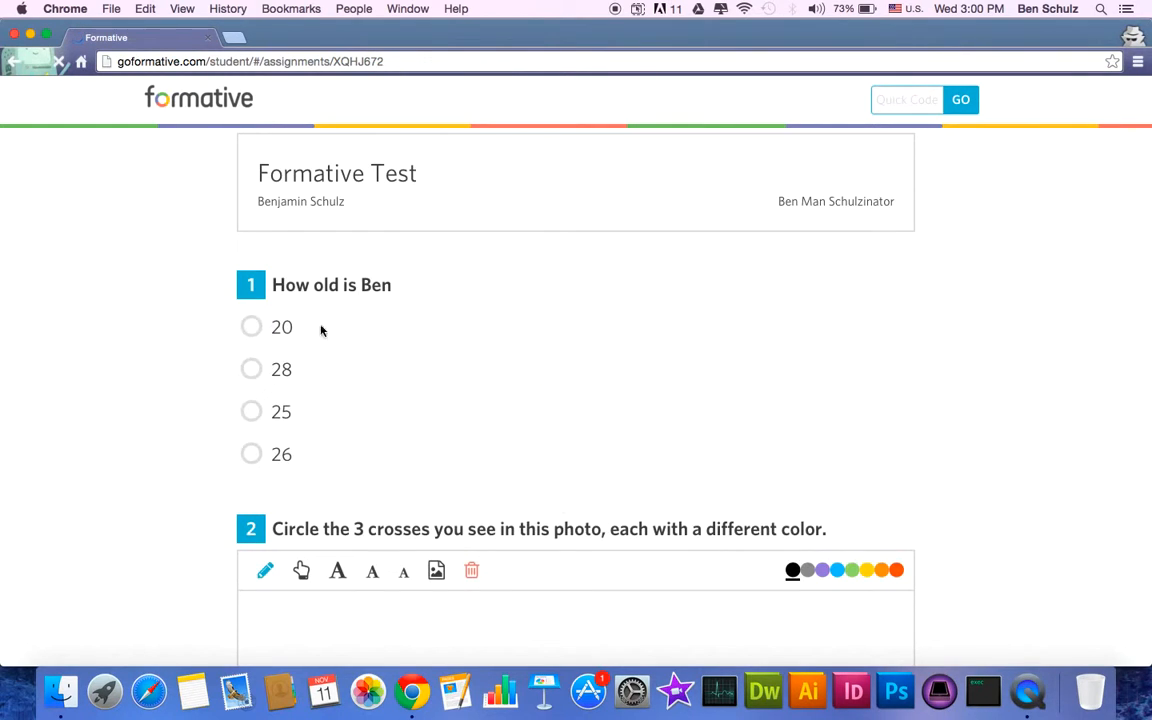
- Answer question 1 with 20
{"action": "left_click", "coordinate": [251, 326]}
{"action": "scroll", "coordinate": [337, 507], "scroll_direction": "down", "scroll_amount": 3}
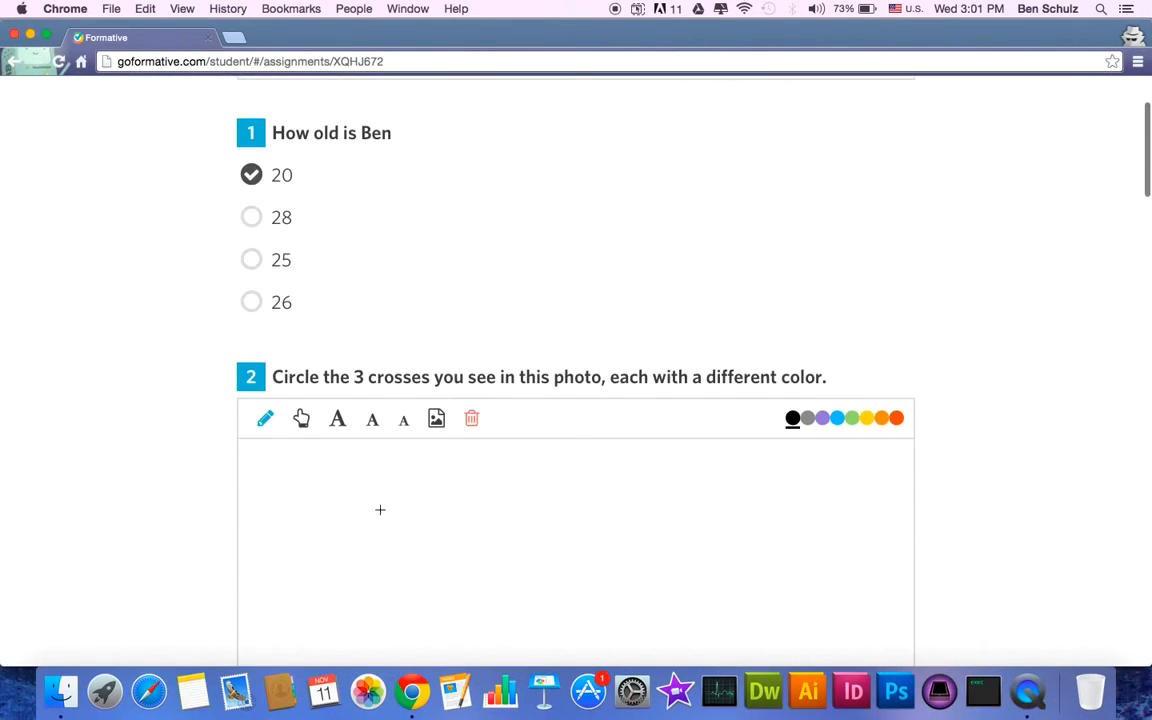
{"action": "scroll", "coordinate": [385, 515], "scroll_direction": "down", "scroll_amount": 3}
- Mark the three crosses on the question 2 photo and submit the test
{"action": "left_click_drag", "start_coordinate": [549, 427], "coordinate": [437, 583]}
{"action": "mouse_move", "coordinate": [468, 451]}
{"action": "left_mouse_down"}
{"action": "mouse_move", "coordinate": [506, 380]}
{"action": "mouse_move", "coordinate": [576, 370]}
{"action": "left_mouse_up"}
{"action": "left_click_drag", "start_coordinate": [661, 388], "coordinate": [592, 315]}
{"action": "scroll", "coordinate": [663, 466], "scroll_direction": "down", "scroll_amount": 20}
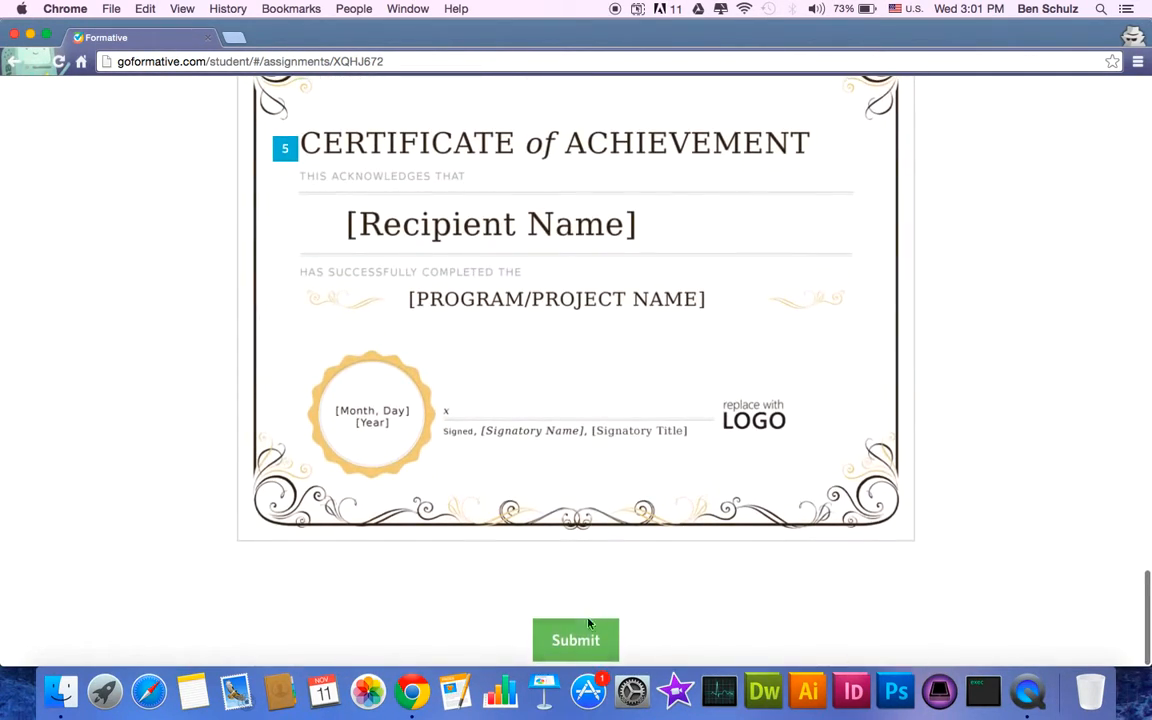
{"action": "left_click", "coordinate": [592, 628]}
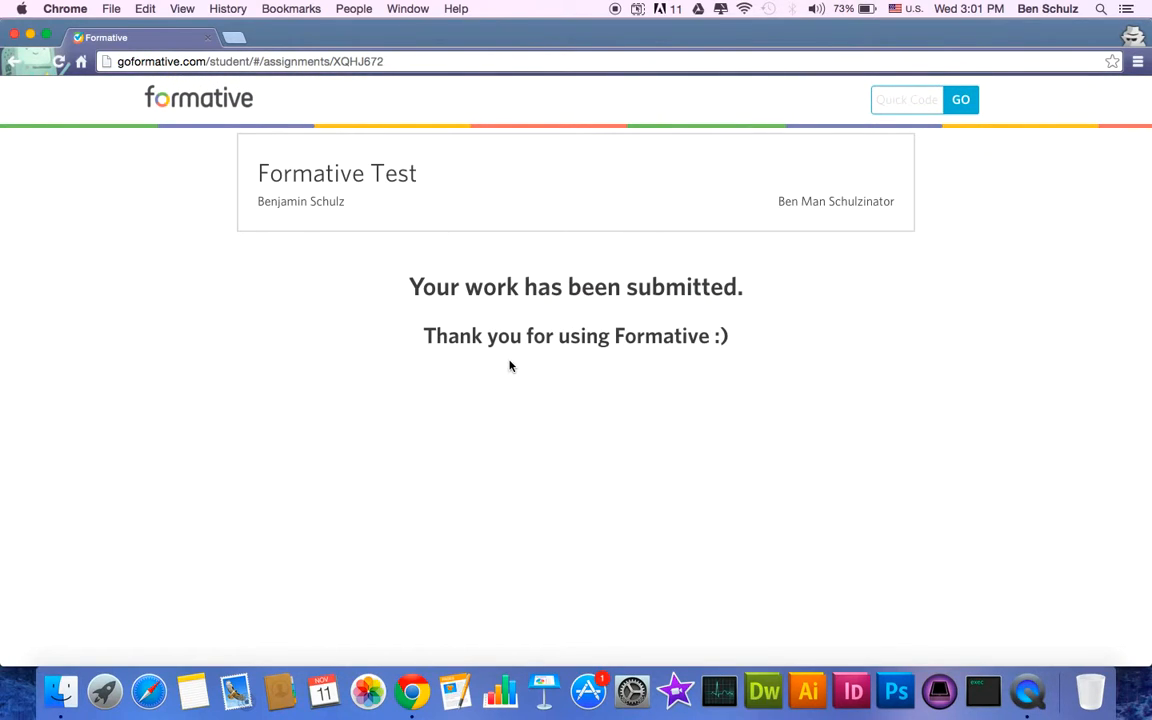
- Close the student window and choose Post to your Google Classroom (beta) from the share panel
{"action": "key", "text": "super+w"}
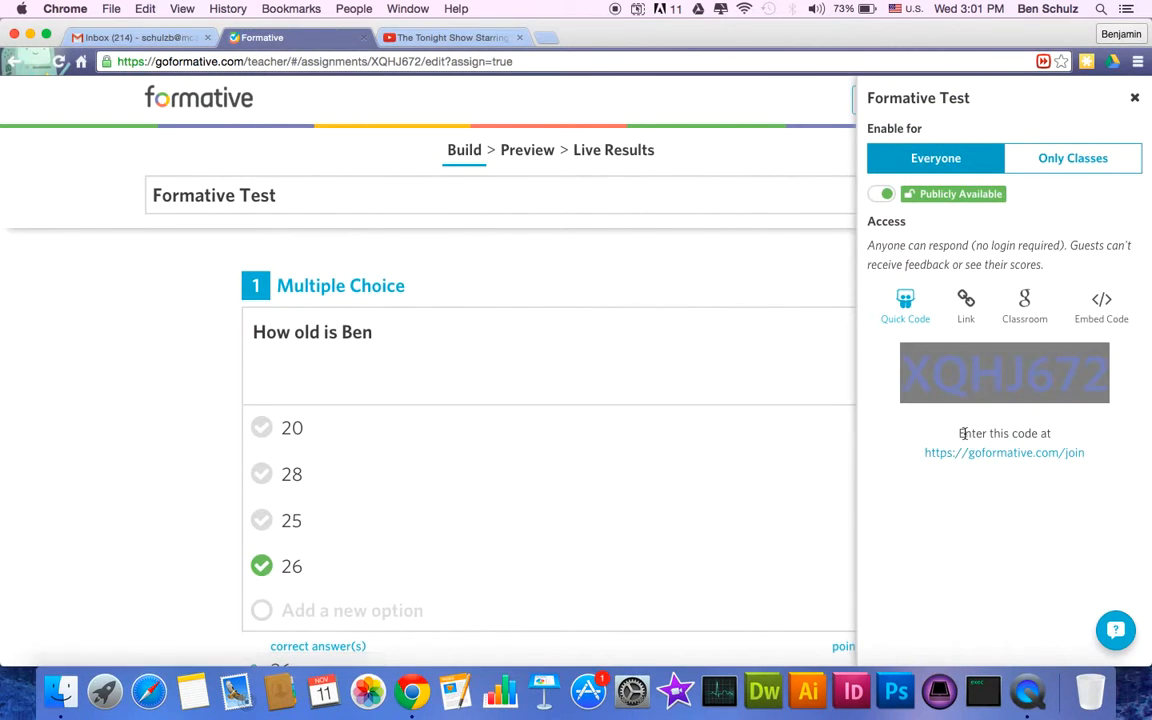
{"action": "left_click", "coordinate": [964, 434]}
{"action": "left_click", "coordinate": [966, 306]}
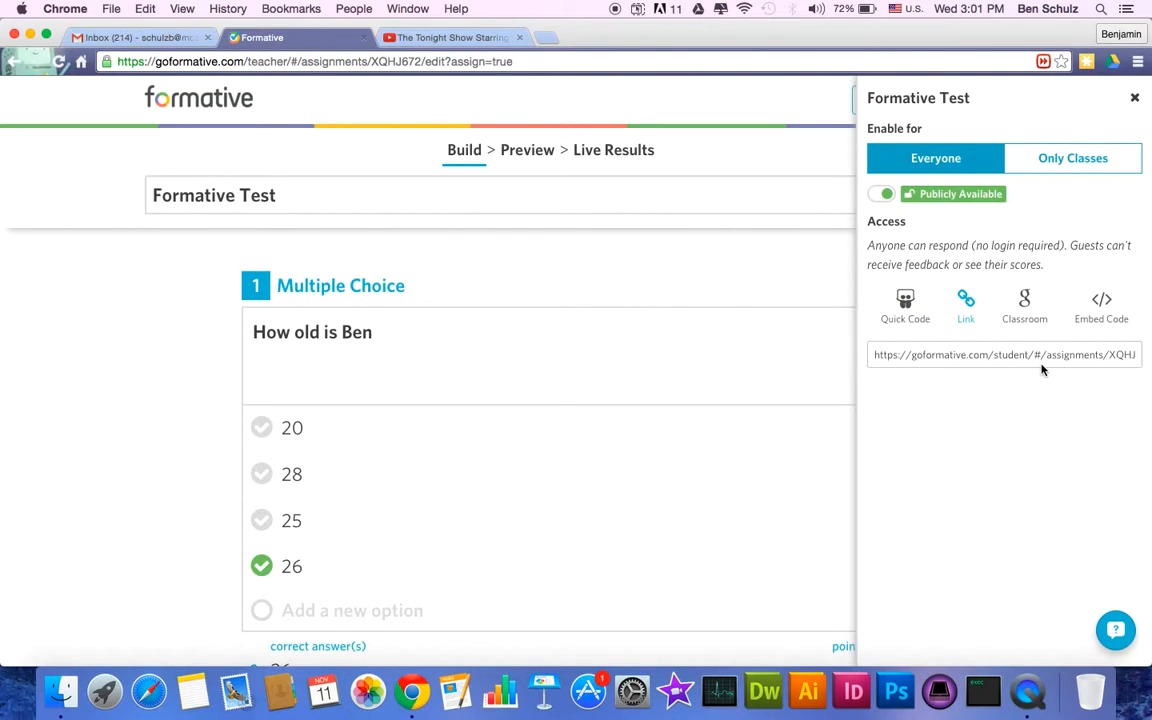
{"action": "left_click", "coordinate": [1026, 310]}
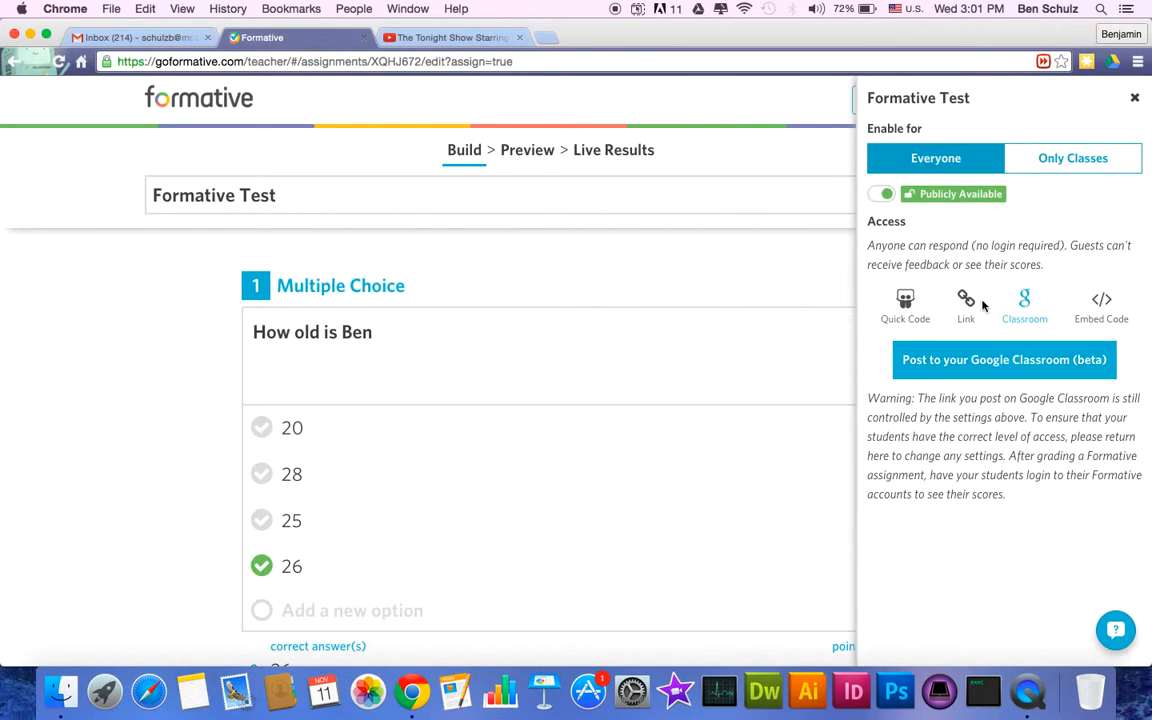
{"action": "left_click", "coordinate": [989, 358]}
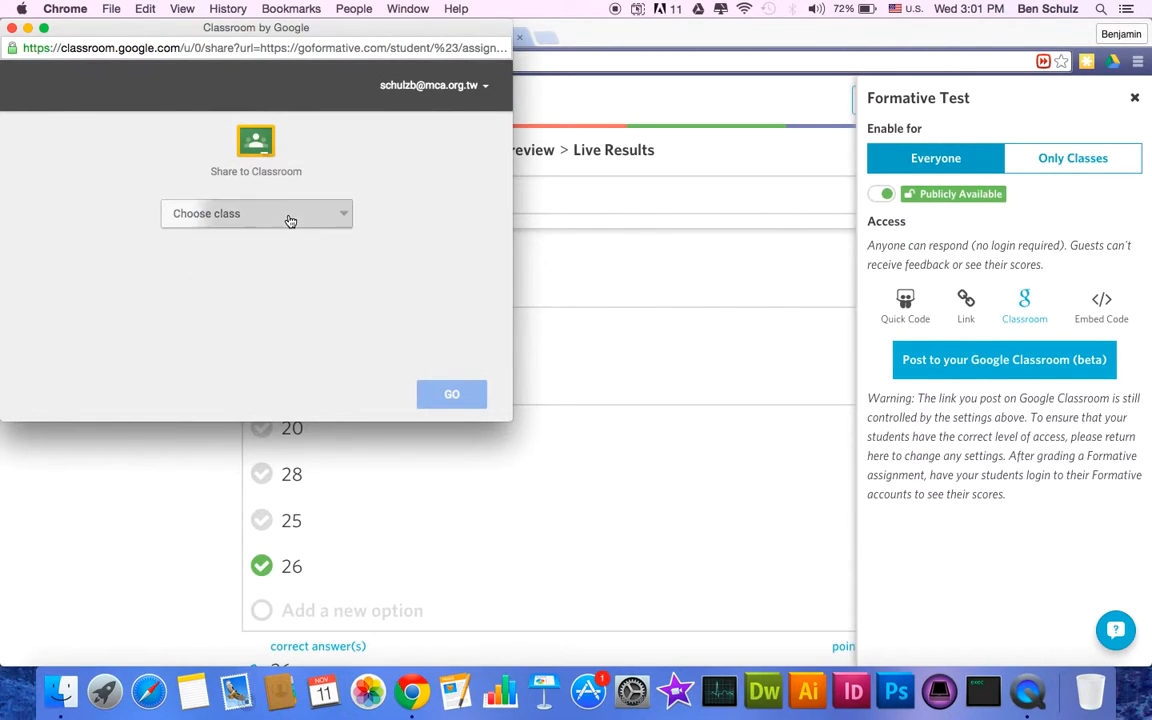
- Choose the PL 2015/10/2-3 class and the Make an announcement post type
{"action": "left_click", "coordinate": [290, 218]}
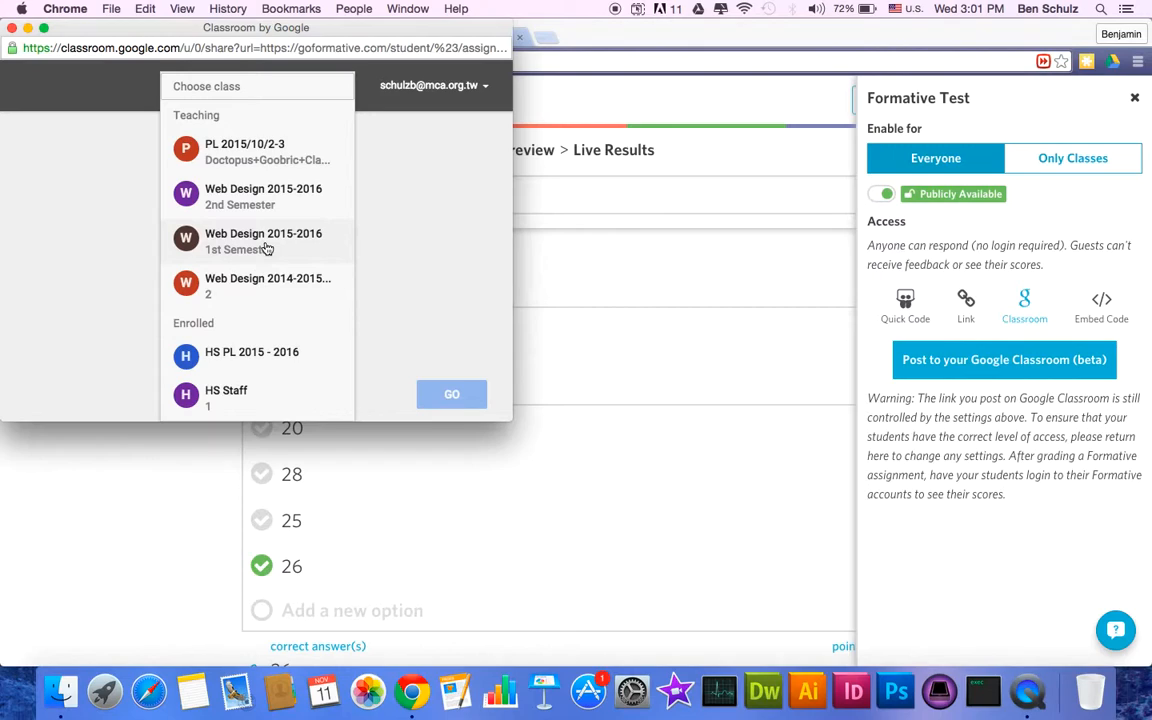
{"action": "left_click", "coordinate": [267, 160]}
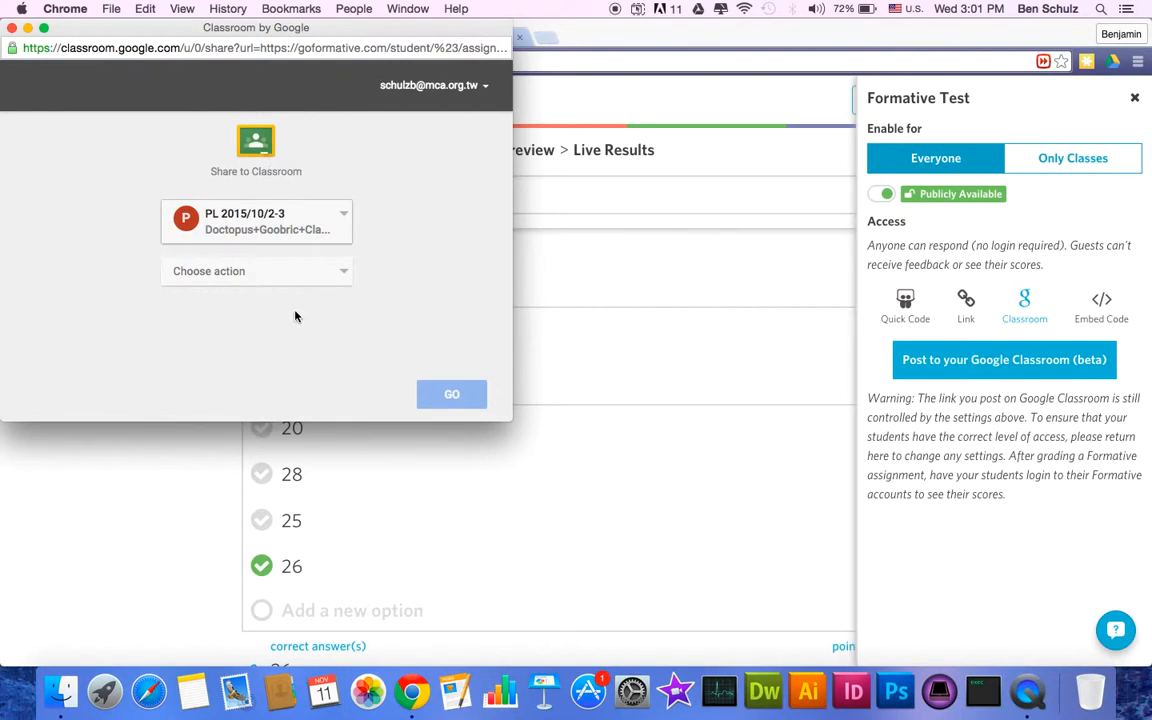
{"action": "left_click", "coordinate": [333, 277]}
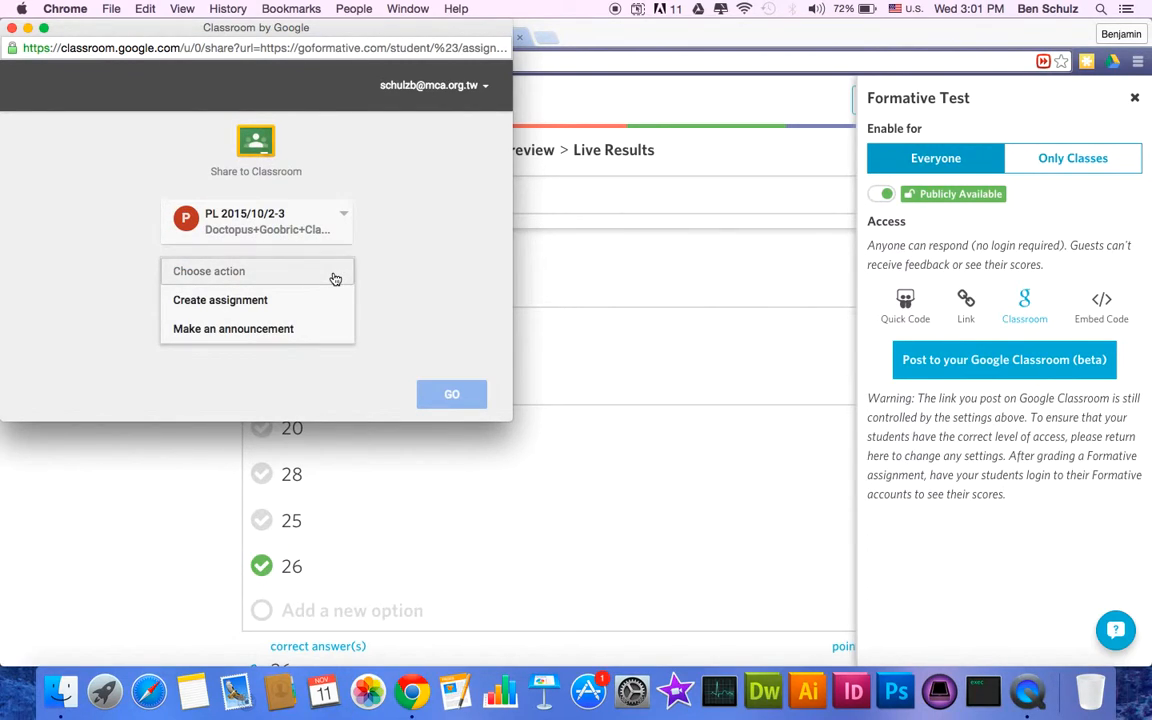
{"action": "left_click", "coordinate": [252, 330]}
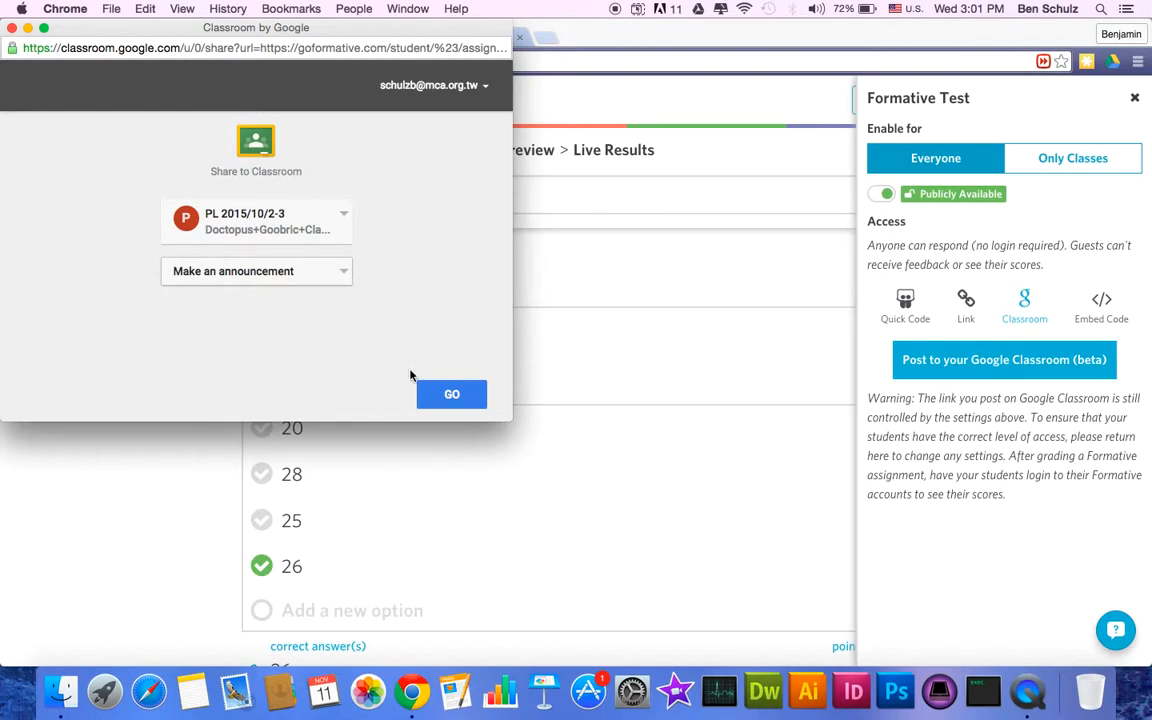
{"action": "left_click", "coordinate": [453, 394]}
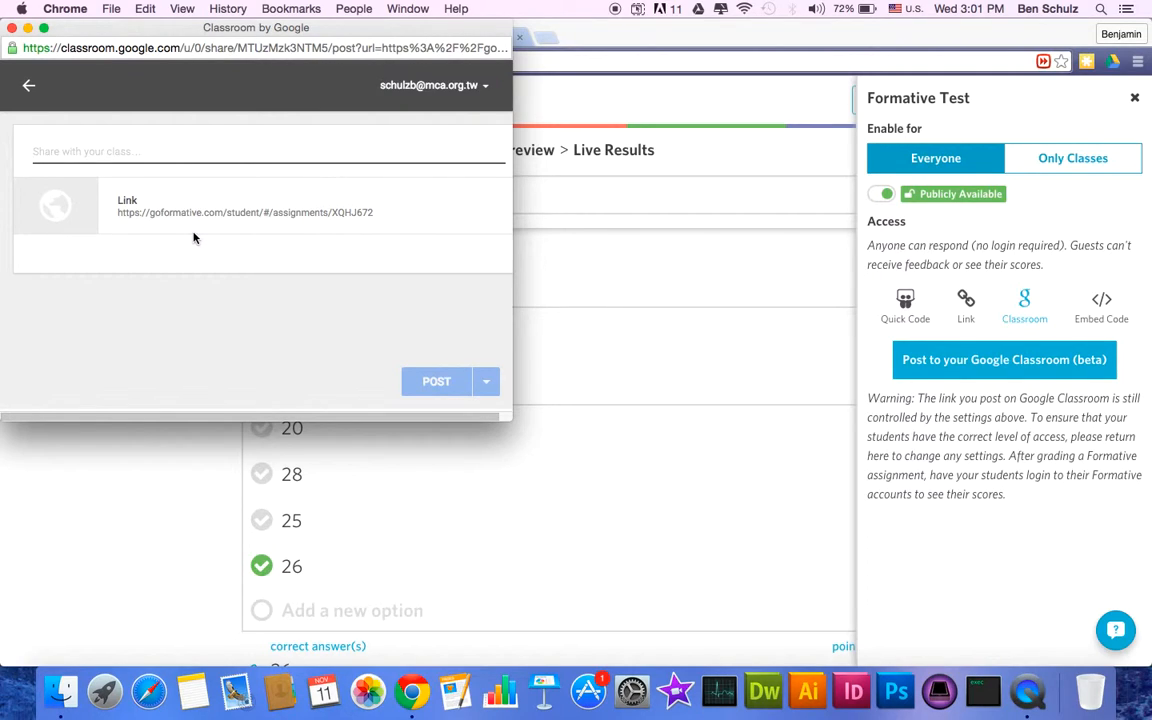
- Write the message 'This is something Cool!', post the announcement, and view it
{"action": "type", "text": "This is something Cool!"}
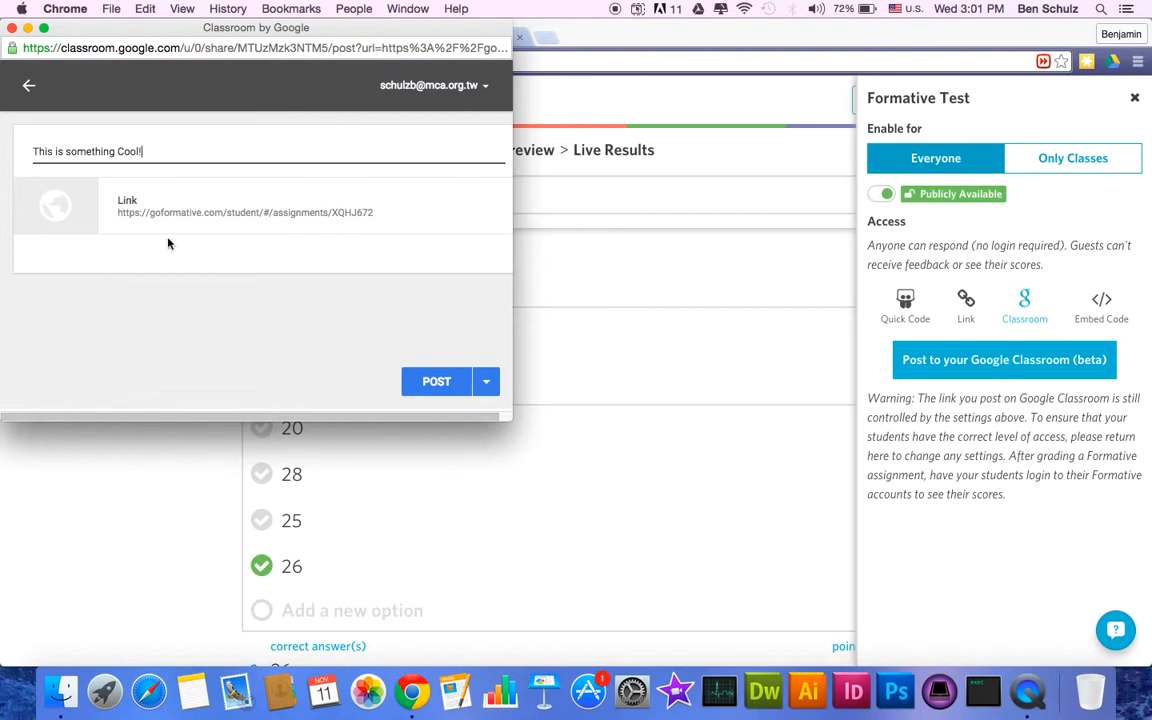
{"action": "left_click", "coordinate": [424, 383]}
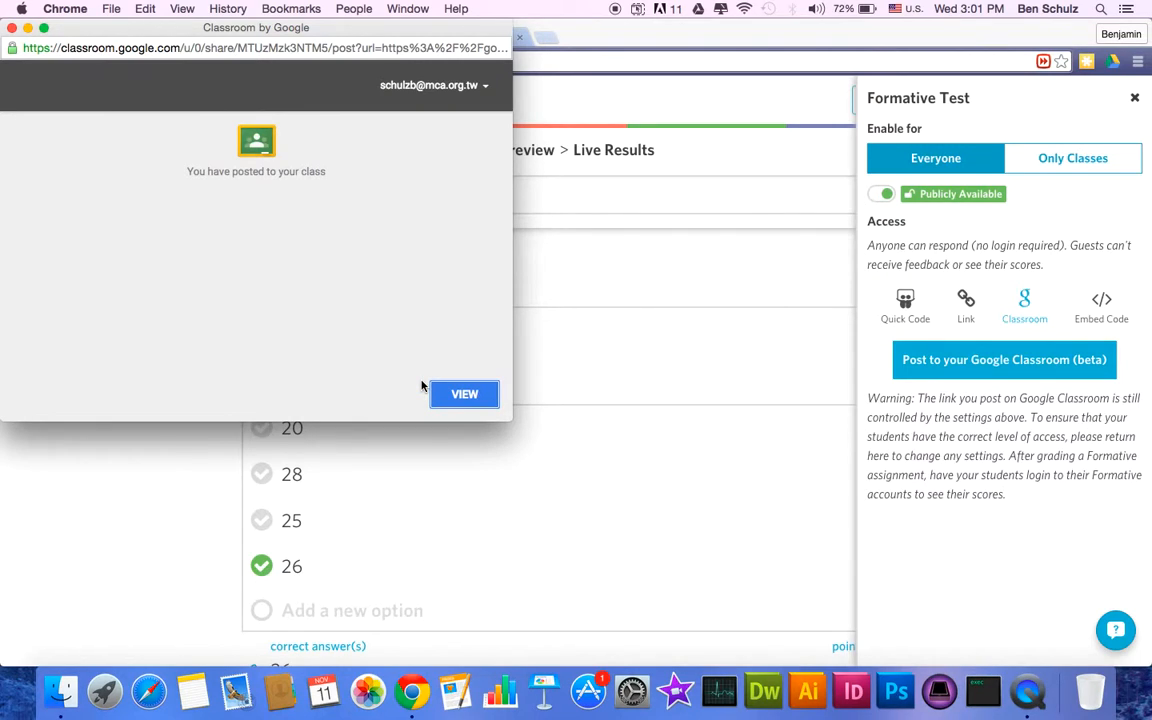
{"action": "left_click", "coordinate": [463, 395]}
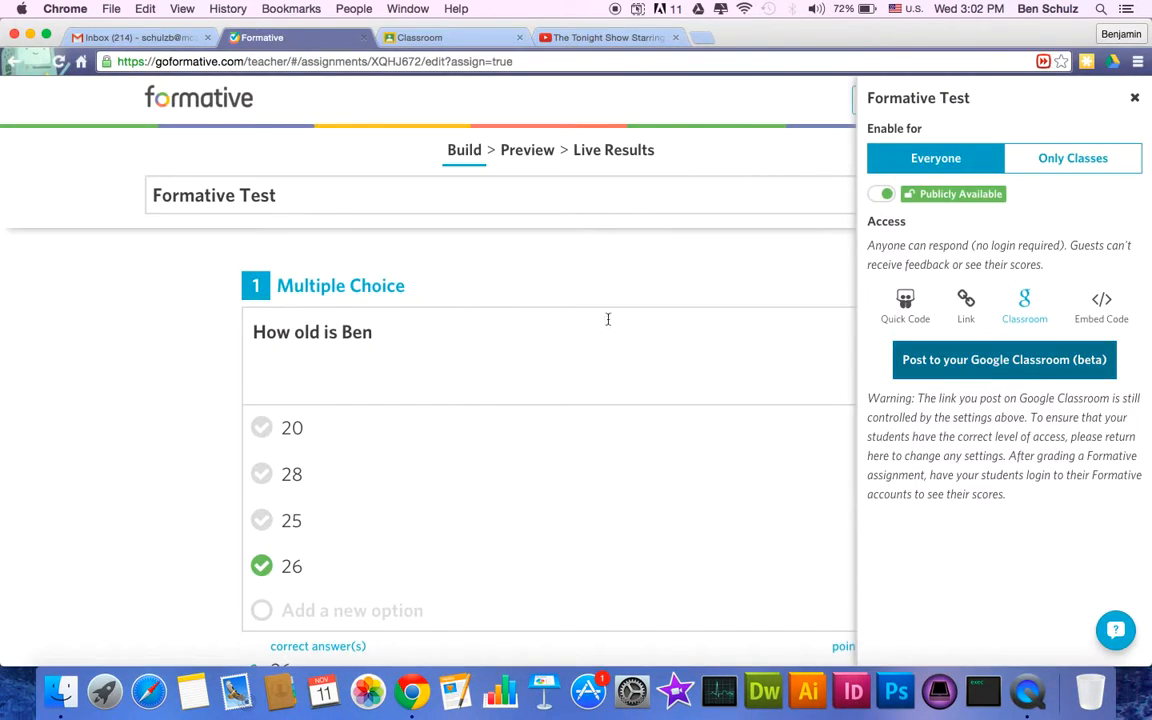
- Show the test's 800×800 iframe embed code, then load hsweb2.mca.org.tw in a new tab
{"action": "left_click", "coordinate": [1099, 317]}
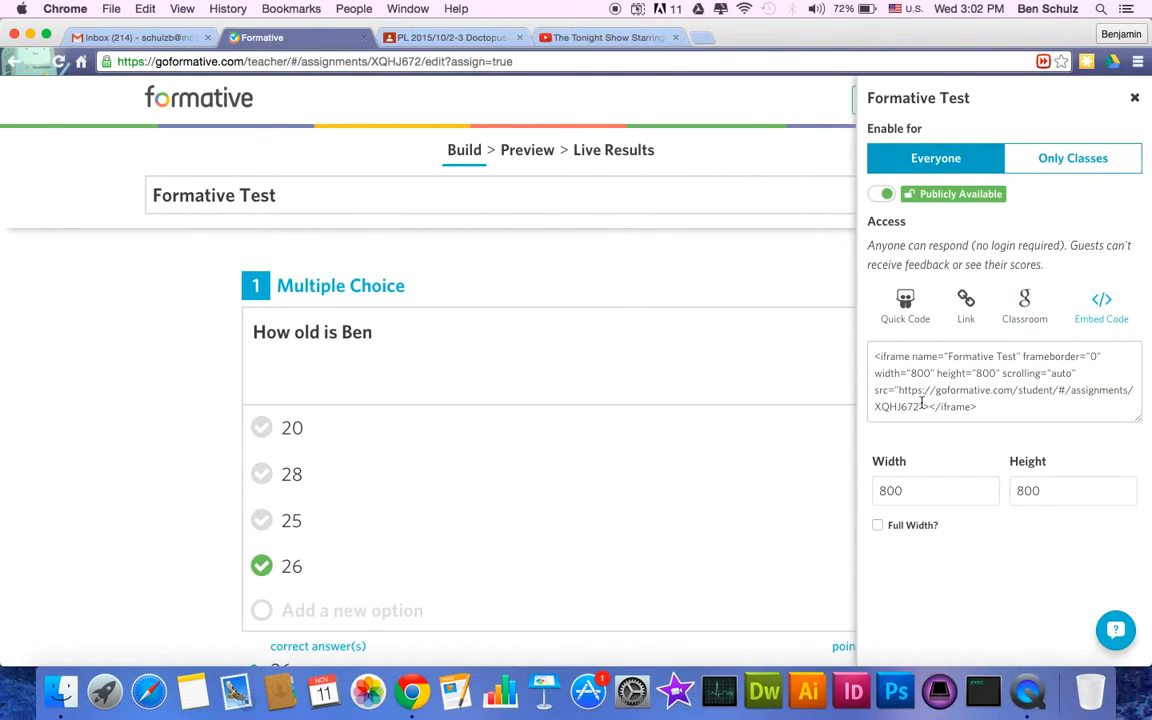
{"action": "key", "text": "super+t"}
{"action": "type", "text": "hsweb2.mca.org.tw"}
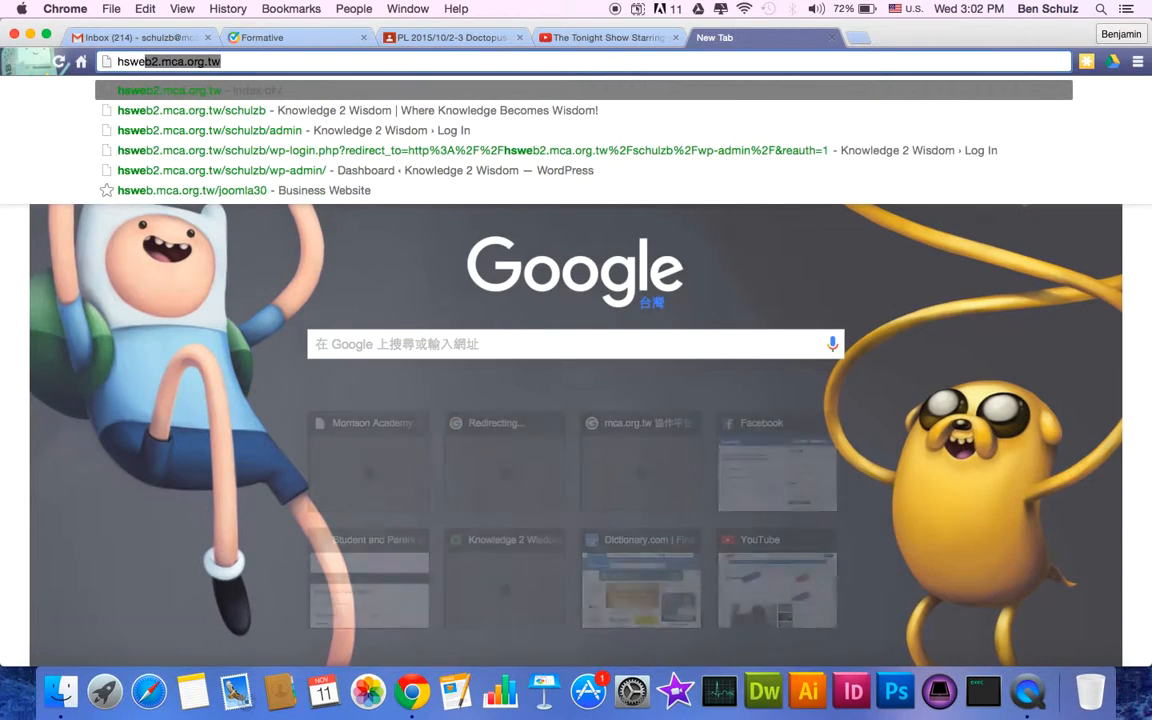
{"action": "key", "text": "Return"}
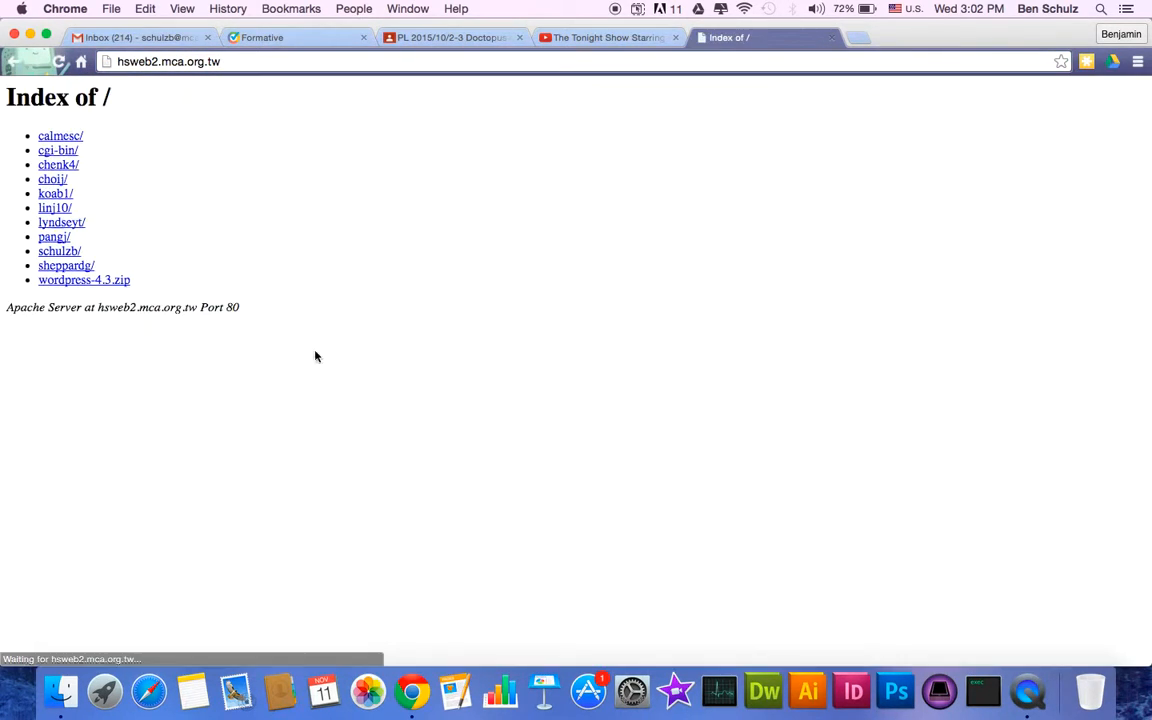
- Open the schulzb site and go to its GoFormative page with the embedded quiz
{"action": "left_click", "coordinate": [52, 250]}
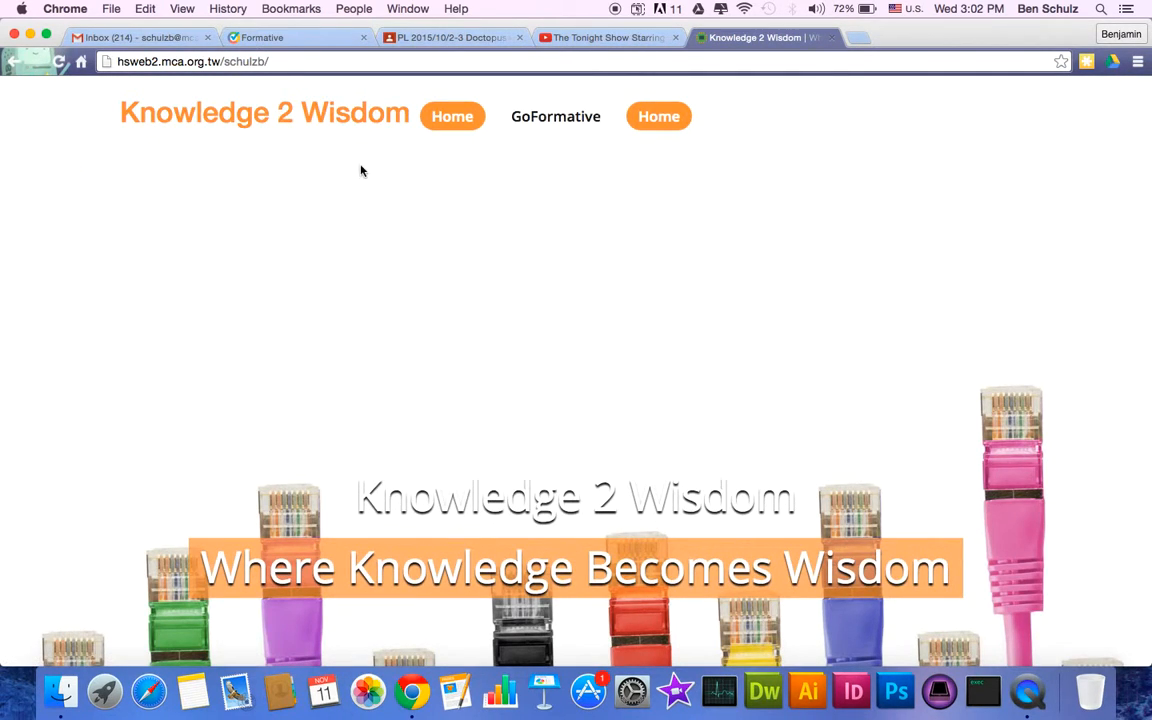
{"action": "scroll", "coordinate": [360, 170], "scroll_direction": "down", "scroll_amount": 5}
{"action": "scroll", "coordinate": [432, 411], "scroll_direction": "up", "scroll_amount": 5}
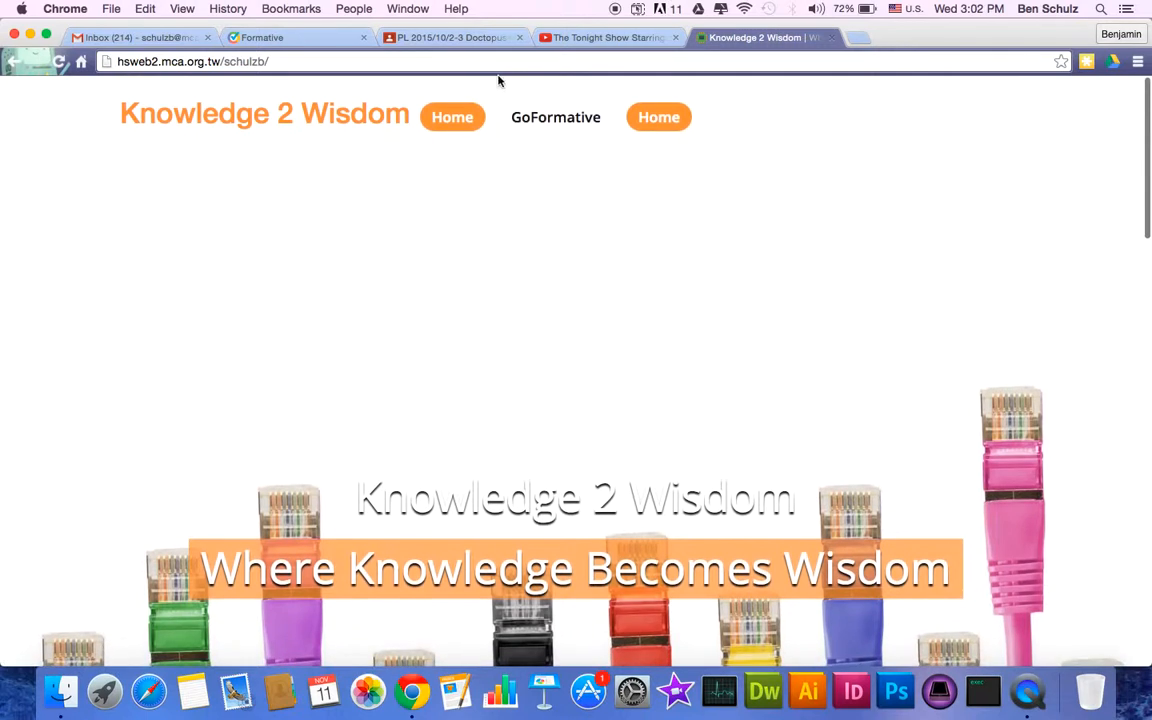
{"action": "left_click", "coordinate": [546, 117]}
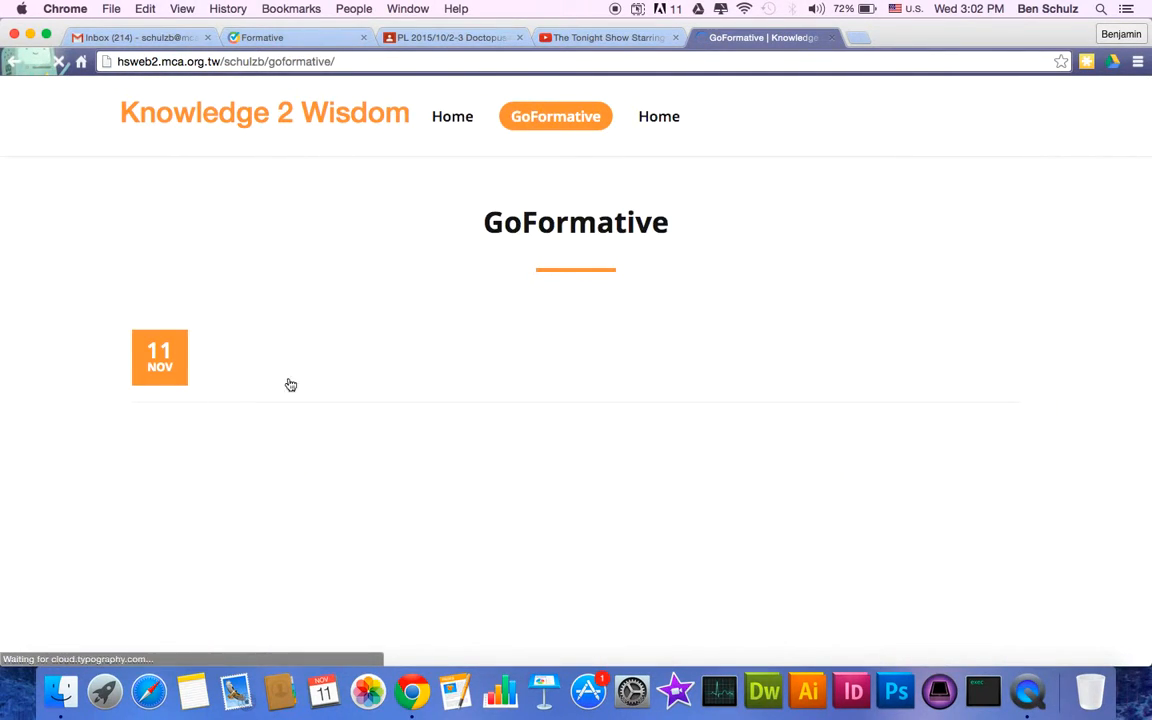
{"action": "scroll", "coordinate": [372, 311], "scroll_direction": "down", "scroll_amount": 4}
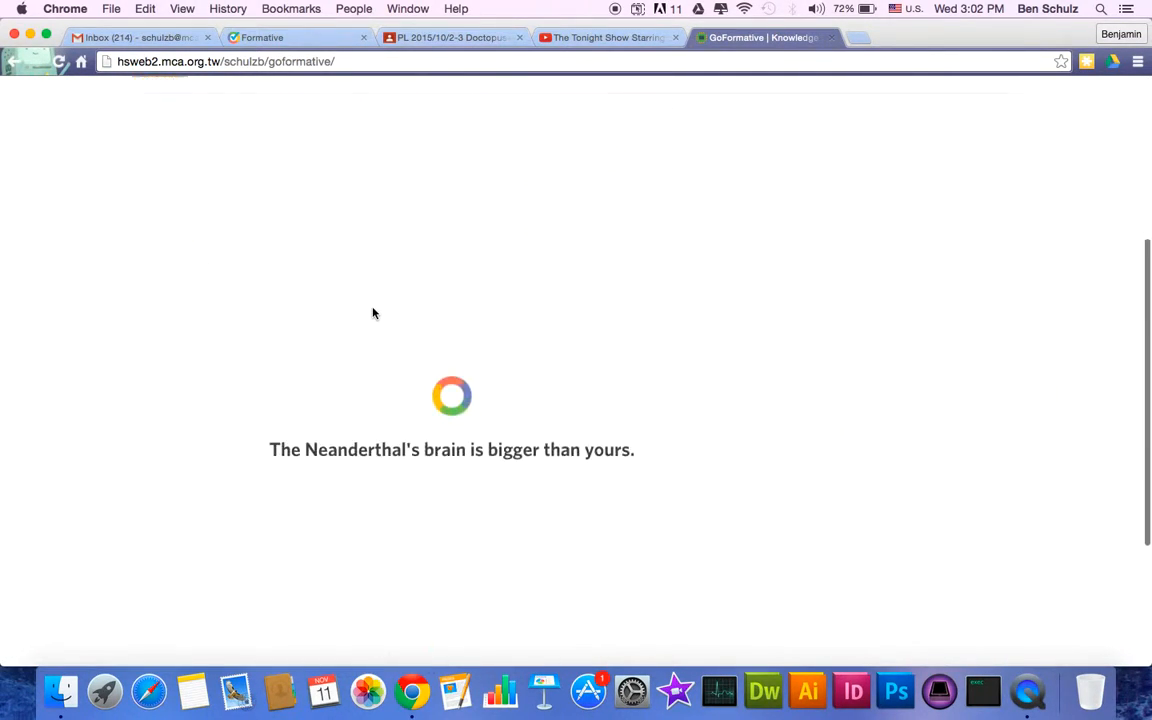
{"action": "scroll", "coordinate": [373, 310], "scroll_direction": "up", "scroll_amount": 2}
{"action": "scroll", "coordinate": [373, 307], "scroll_direction": "up", "scroll_amount": 3}
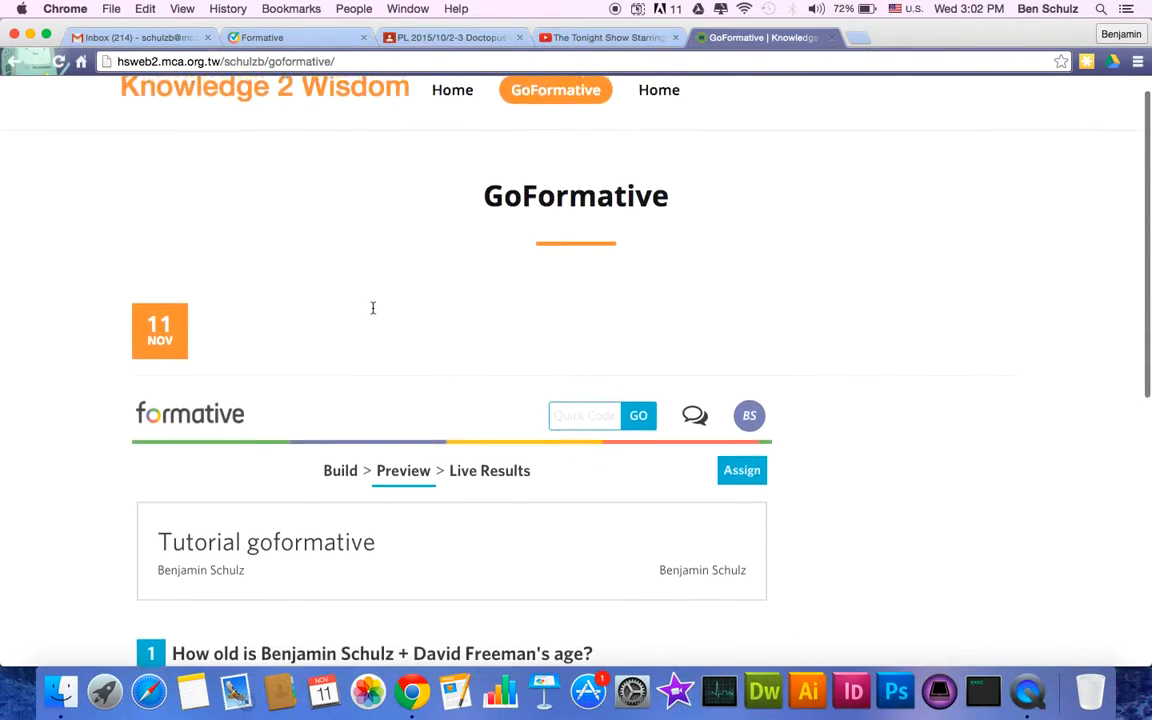
{"action": "scroll", "coordinate": [378, 318], "scroll_direction": "down", "scroll_amount": 2}
{"action": "scroll", "coordinate": [324, 477], "scroll_direction": "down", "scroll_amount": 4}
{"action": "scroll", "coordinate": [324, 477], "scroll_direction": "down", "scroll_amount": 2}
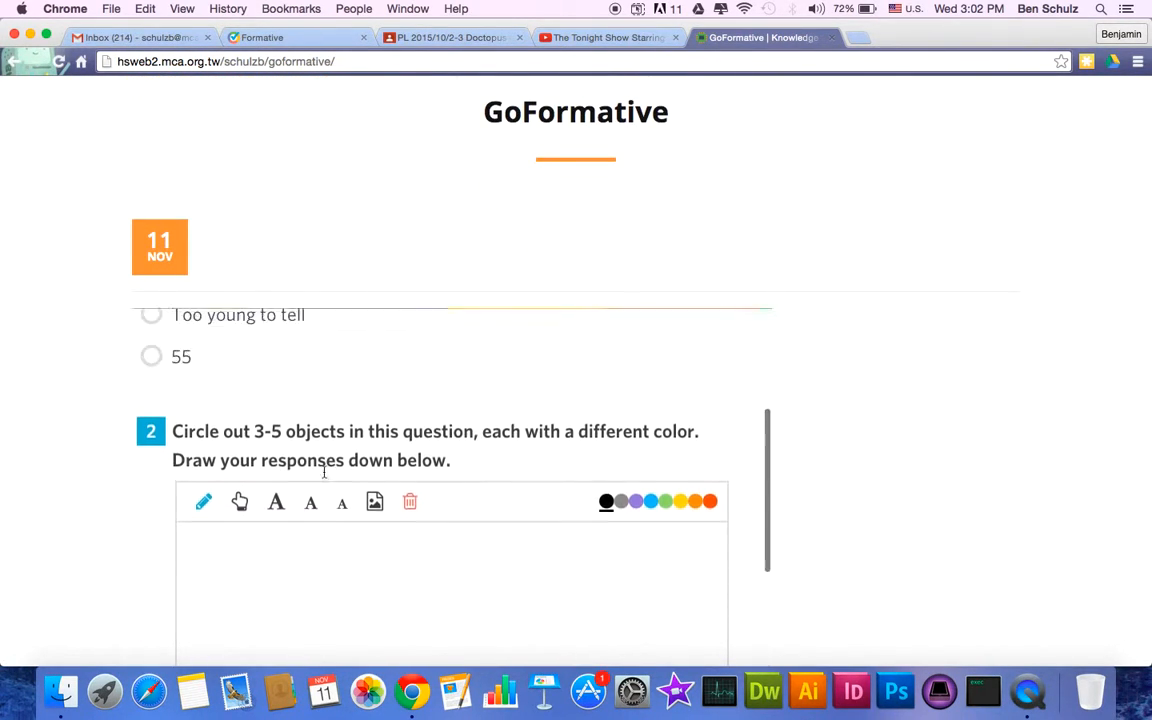
{"action": "scroll", "coordinate": [260, 470], "scroll_direction": "up", "scroll_amount": 5}
- Answer question 1 with 250, draw on question 2, submit the quiz, and close the tab
{"action": "left_click", "coordinate": [151, 460]}
{"action": "scroll", "coordinate": [237, 566], "scroll_direction": "down", "scroll_amount": 6}
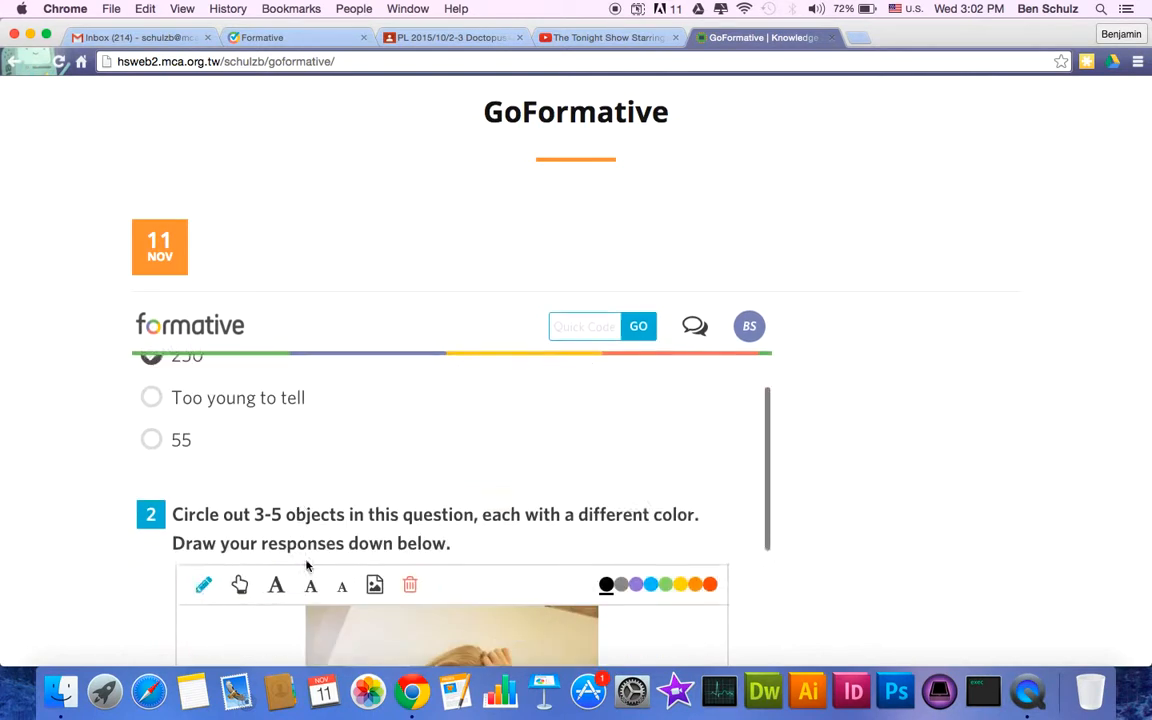
{"action": "mouse_move", "coordinate": [397, 455]}
{"action": "left_mouse_down"}
{"action": "mouse_move", "coordinate": [485, 455]}
{"action": "mouse_move", "coordinate": [405, 435]}
{"action": "left_mouse_up"}
{"action": "scroll", "coordinate": [443, 590], "scroll_direction": "down", "scroll_amount": 5}
{"action": "scroll", "coordinate": [443, 590], "scroll_direction": "down", "scroll_amount": 15}
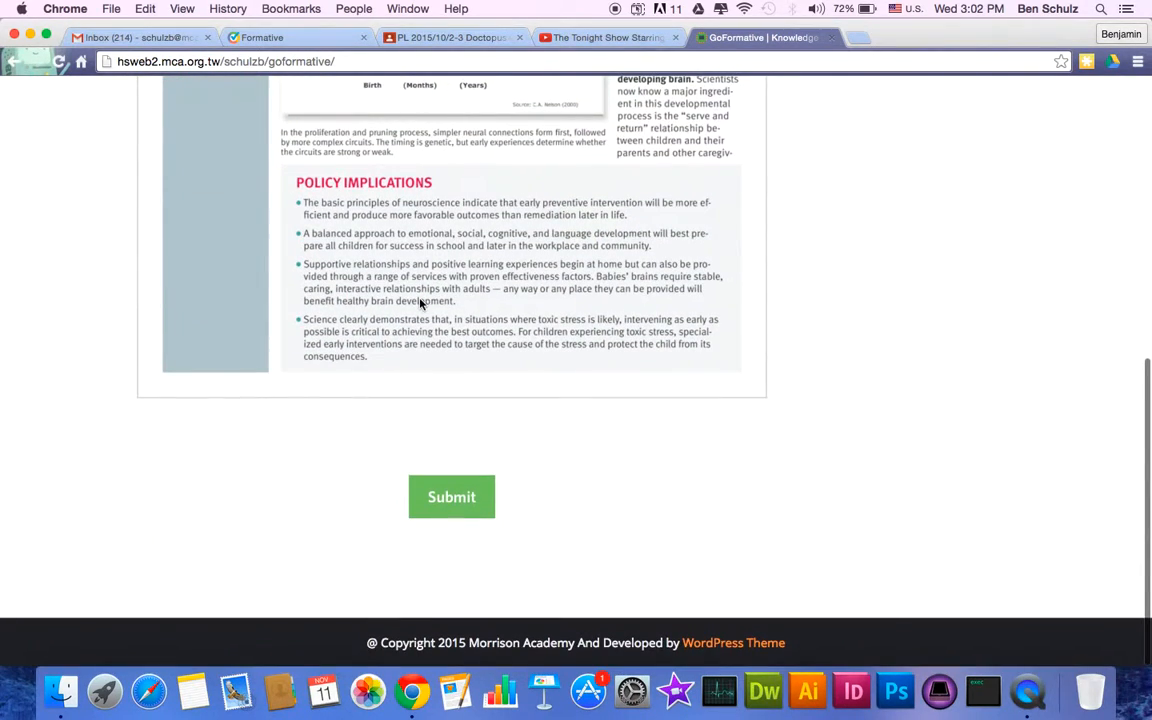
{"action": "left_click", "coordinate": [460, 495]}
{"action": "scroll", "coordinate": [407, 366], "scroll_direction": "up", "scroll_amount": 5}
{"action": "scroll", "coordinate": [407, 366], "scroll_direction": "down", "scroll_amount": 5}
{"action": "scroll", "coordinate": [407, 366], "scroll_direction": "up", "scroll_amount": 5}
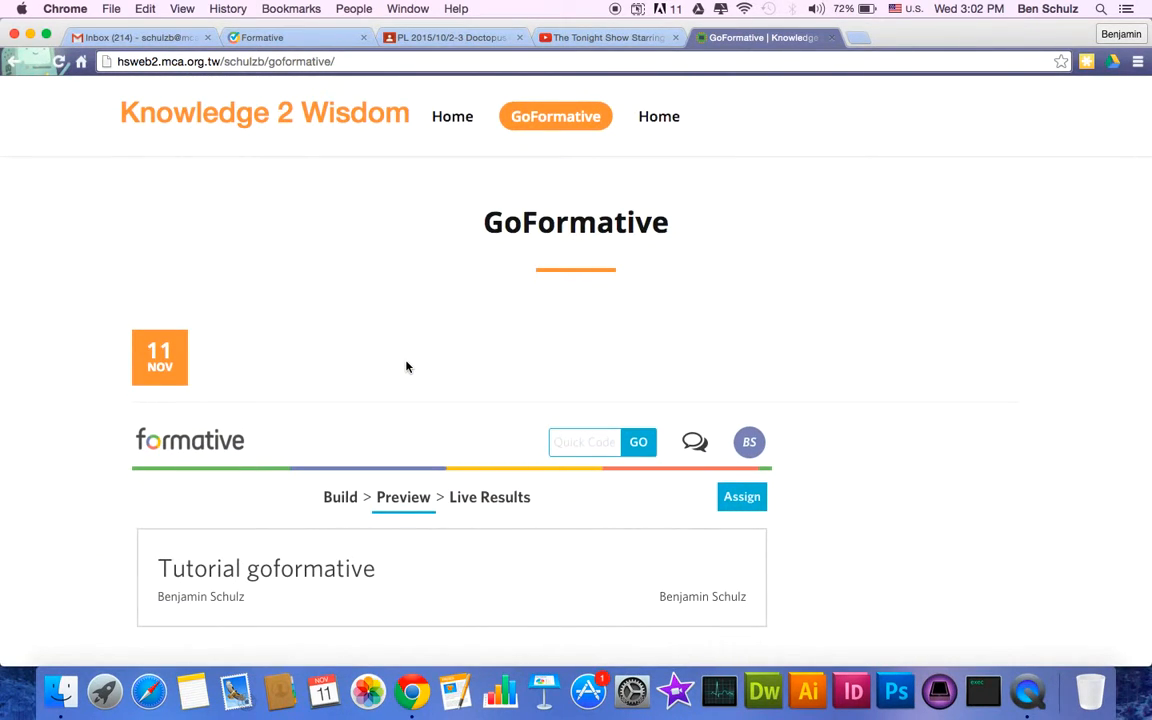
{"action": "key", "text": "super+w"}
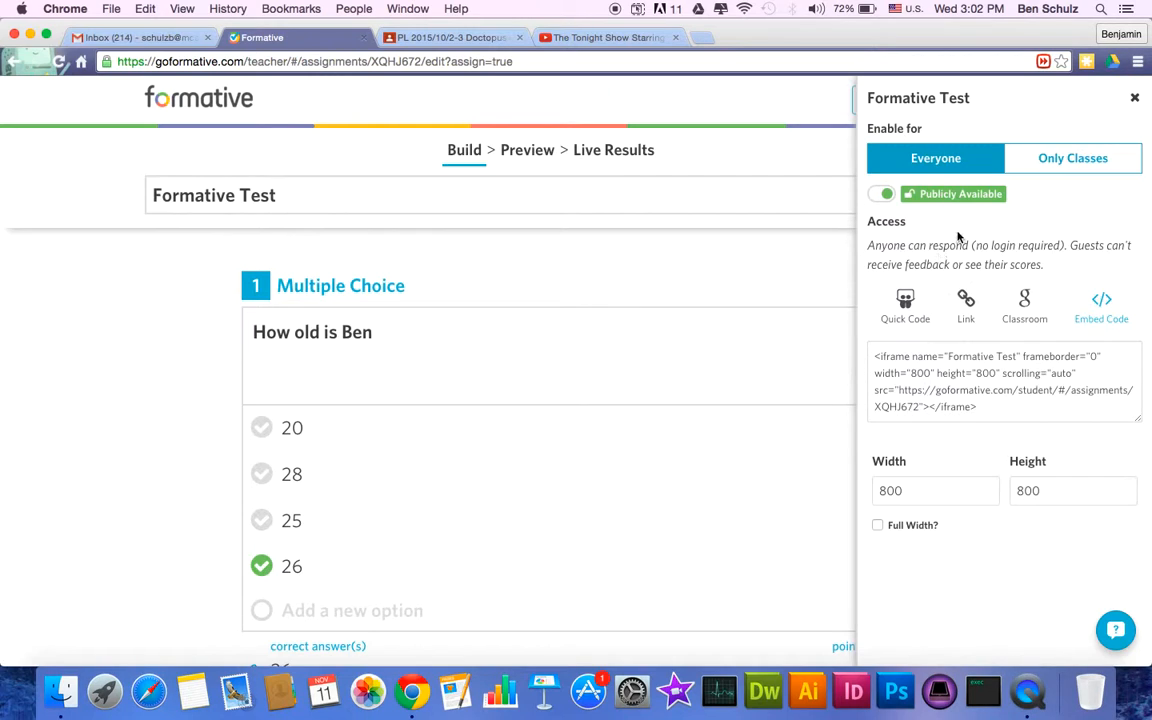
- Set the test to Only Classes, expand the Web Design class, and show the How To Enroll guide
{"action": "left_click", "coordinate": [1050, 160]}
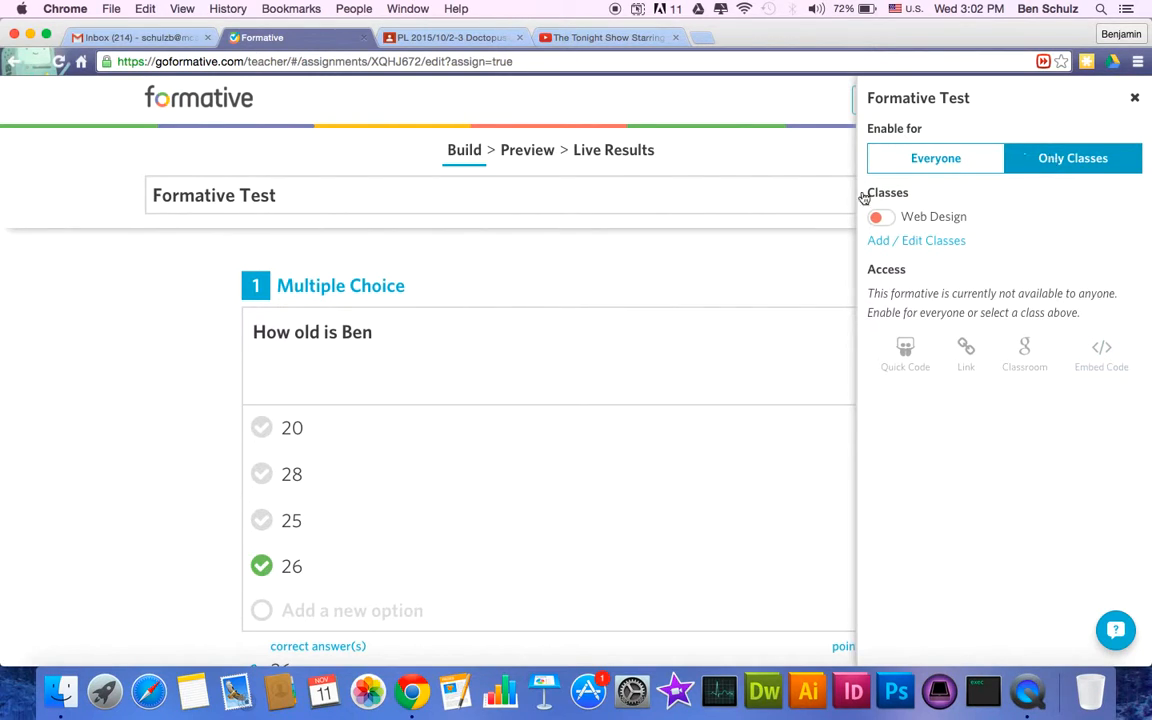
{"action": "left_click", "coordinate": [916, 244]}
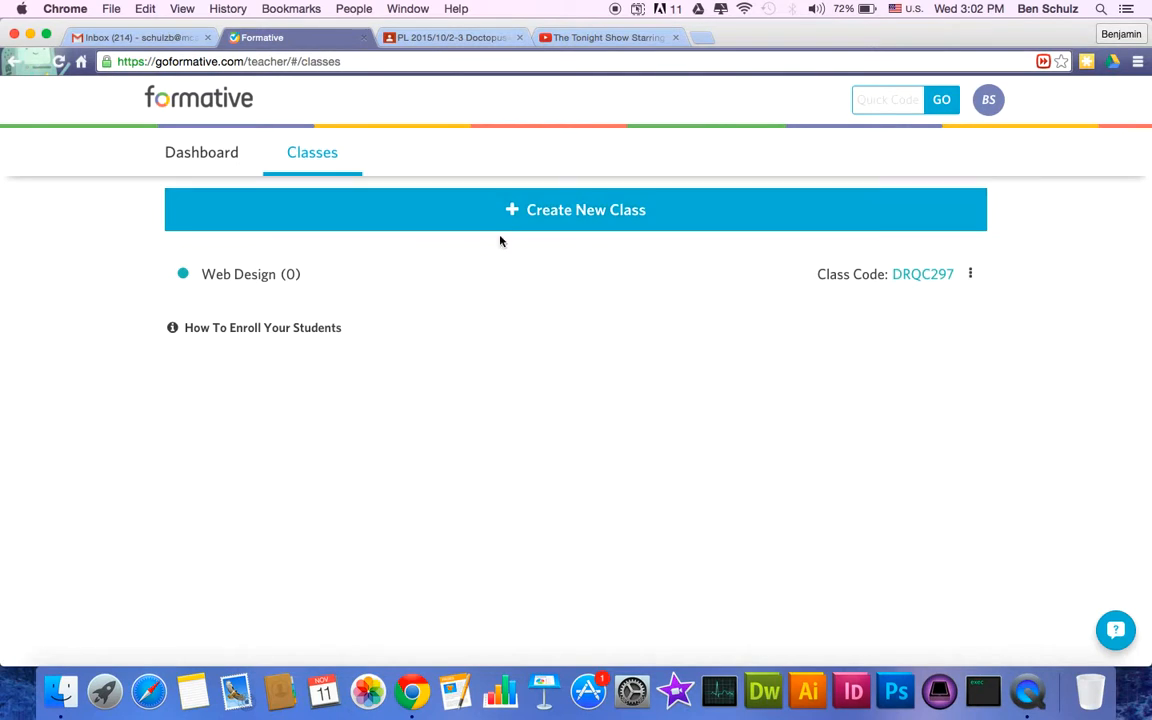
{"action": "left_click", "coordinate": [242, 272]}
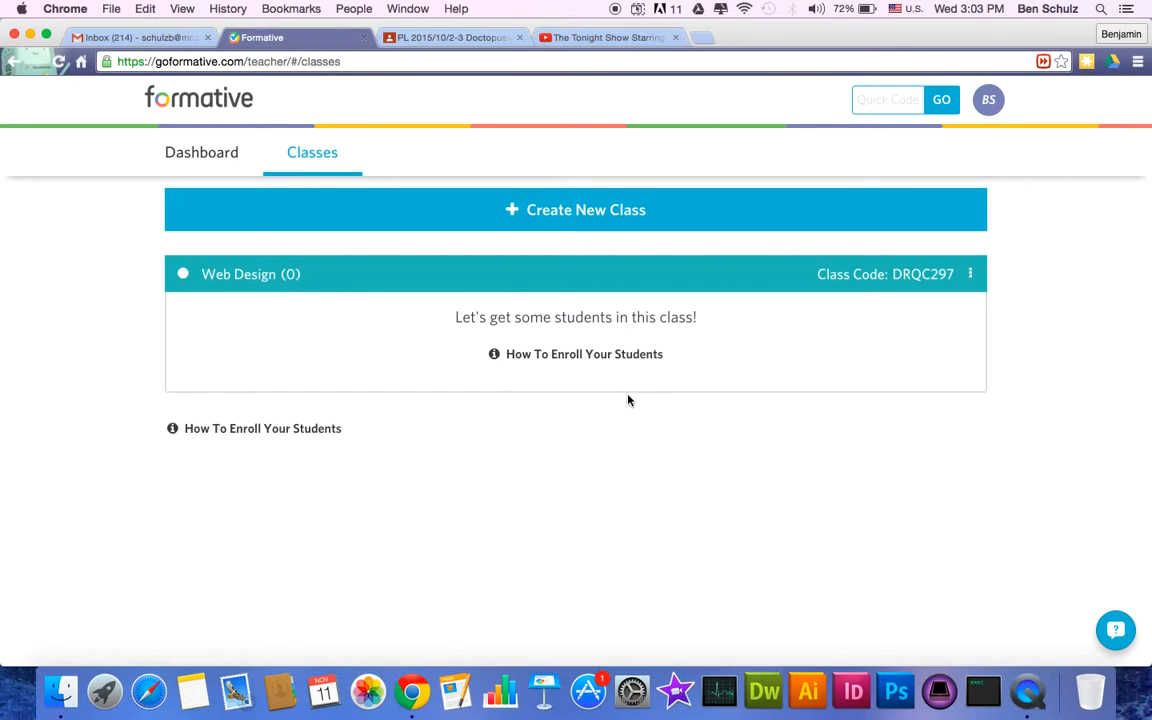
{"action": "left_click", "coordinate": [590, 355]}
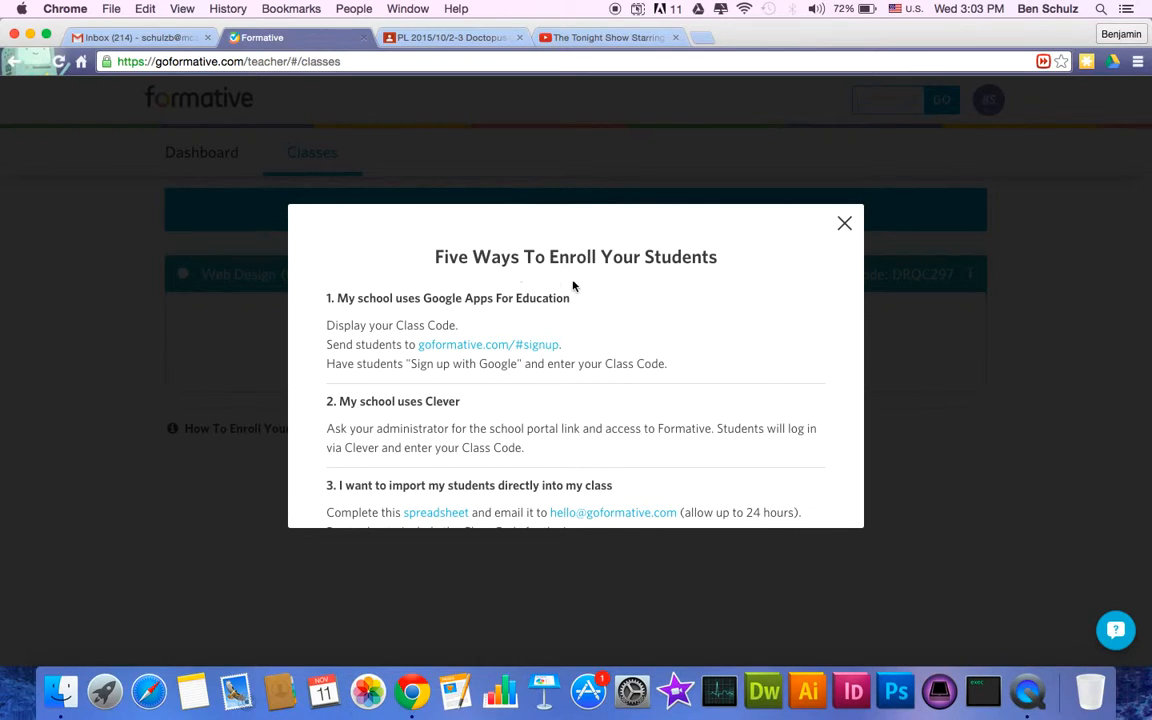
- Scroll through the Five Ways To Enroll Your Students guide, then dismiss it with OK and X
{"action": "scroll", "coordinate": [620, 311], "scroll_direction": "down", "scroll_amount": 2}
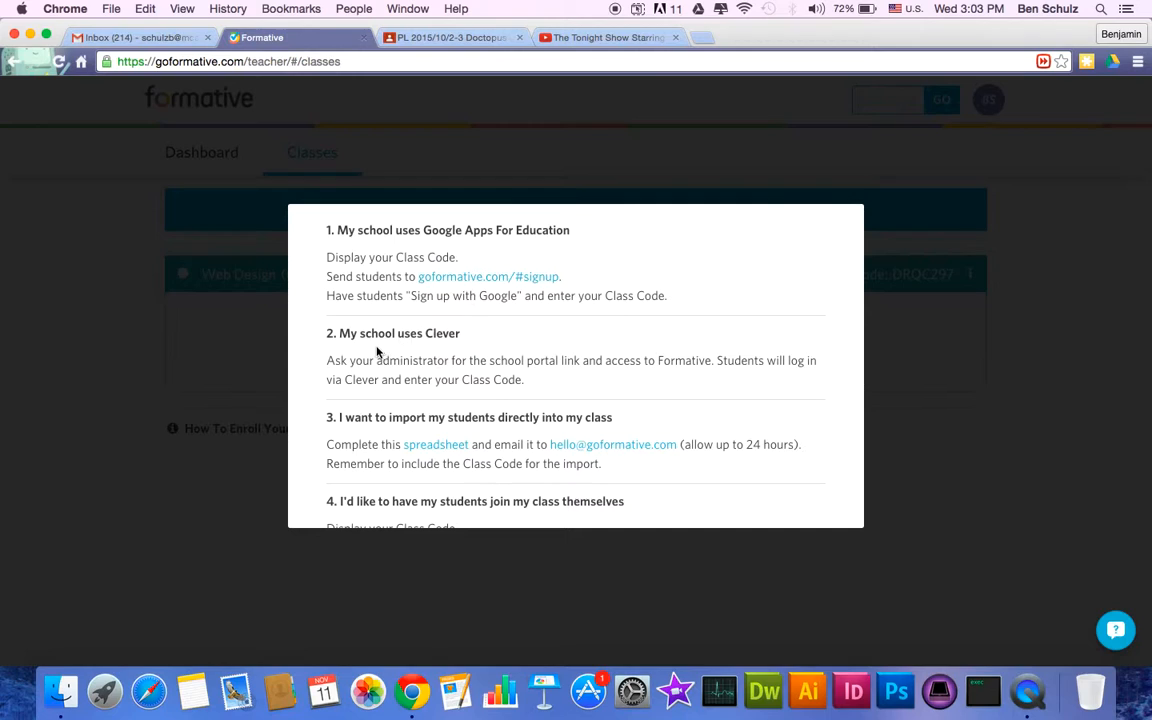
{"action": "scroll", "coordinate": [450, 355], "scroll_direction": "down", "scroll_amount": 3}
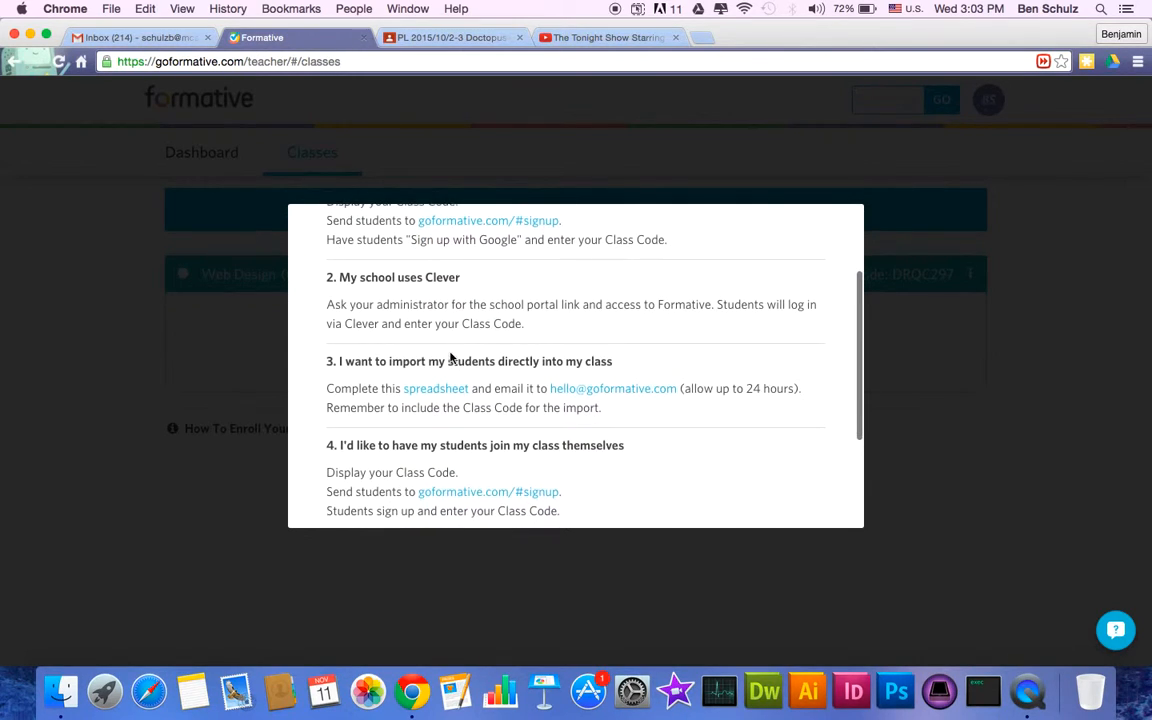
{"action": "scroll", "coordinate": [450, 357], "scroll_direction": "down", "scroll_amount": 2}
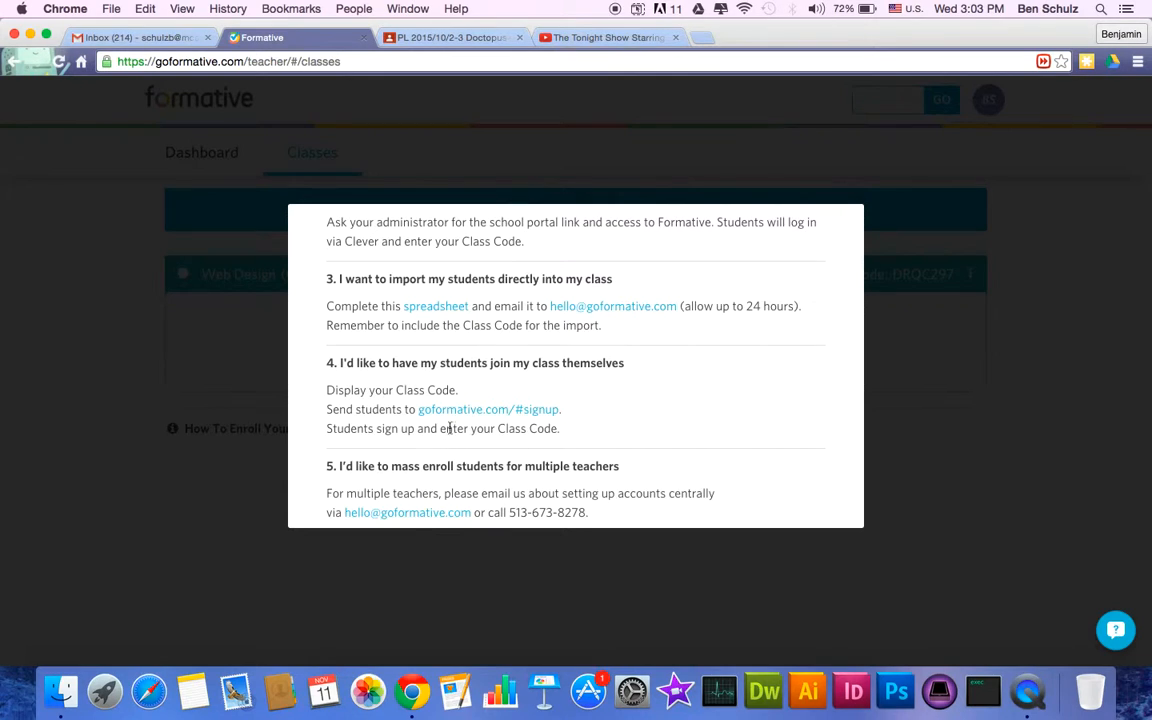
{"action": "scroll", "coordinate": [469, 423], "scroll_direction": "down", "scroll_amount": 3}
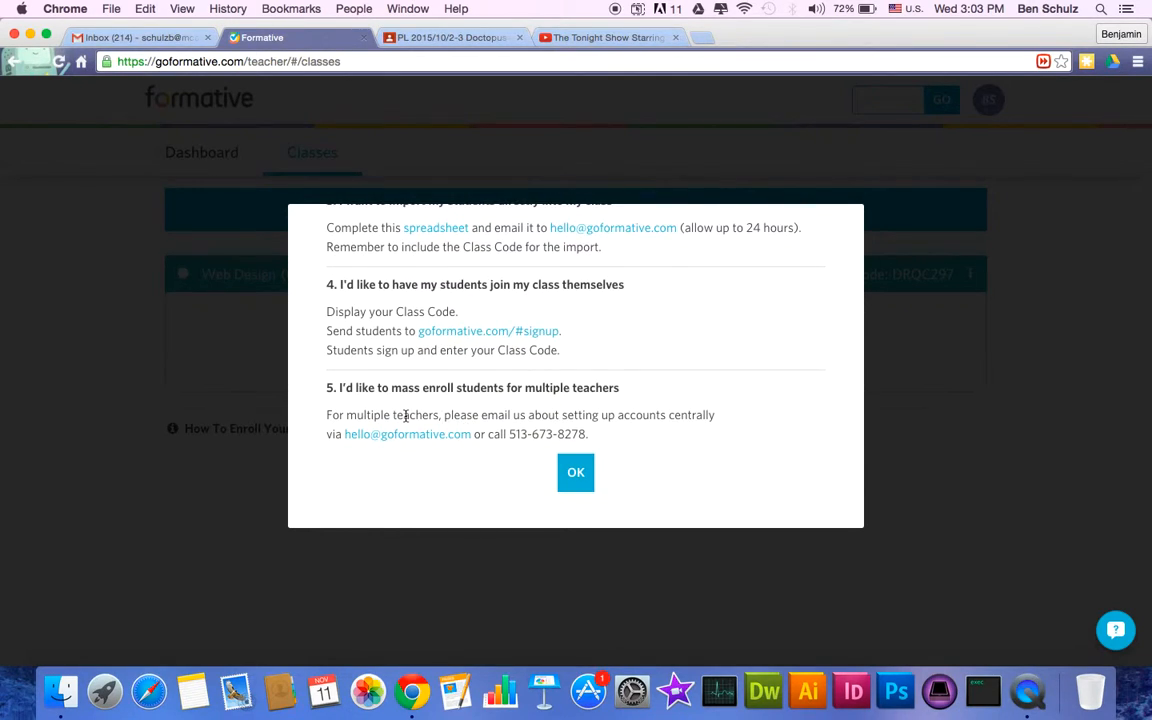
{"action": "left_click", "coordinate": [578, 478]}
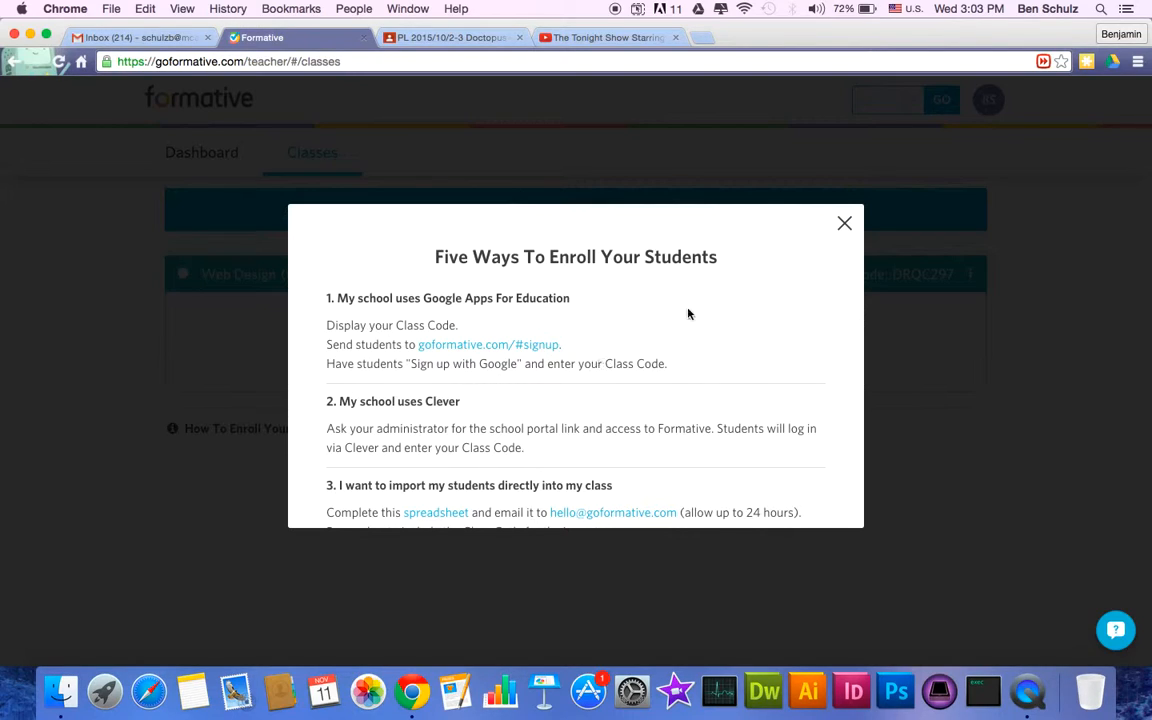
{"action": "left_click", "coordinate": [844, 223]}
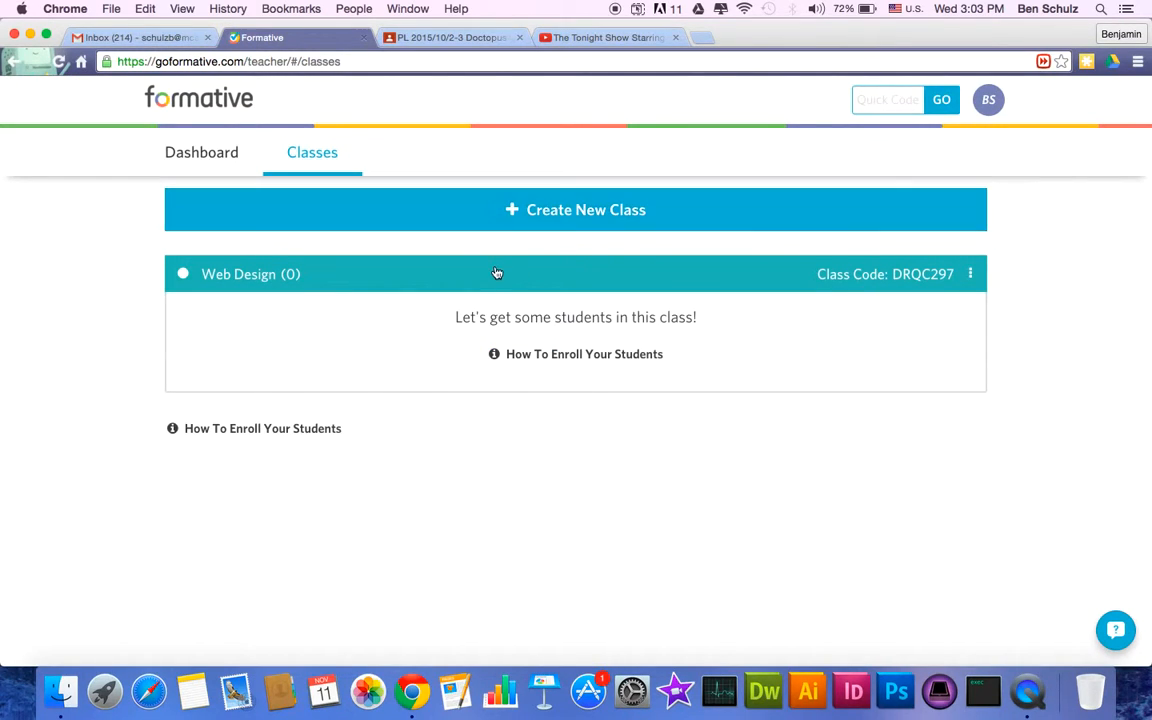